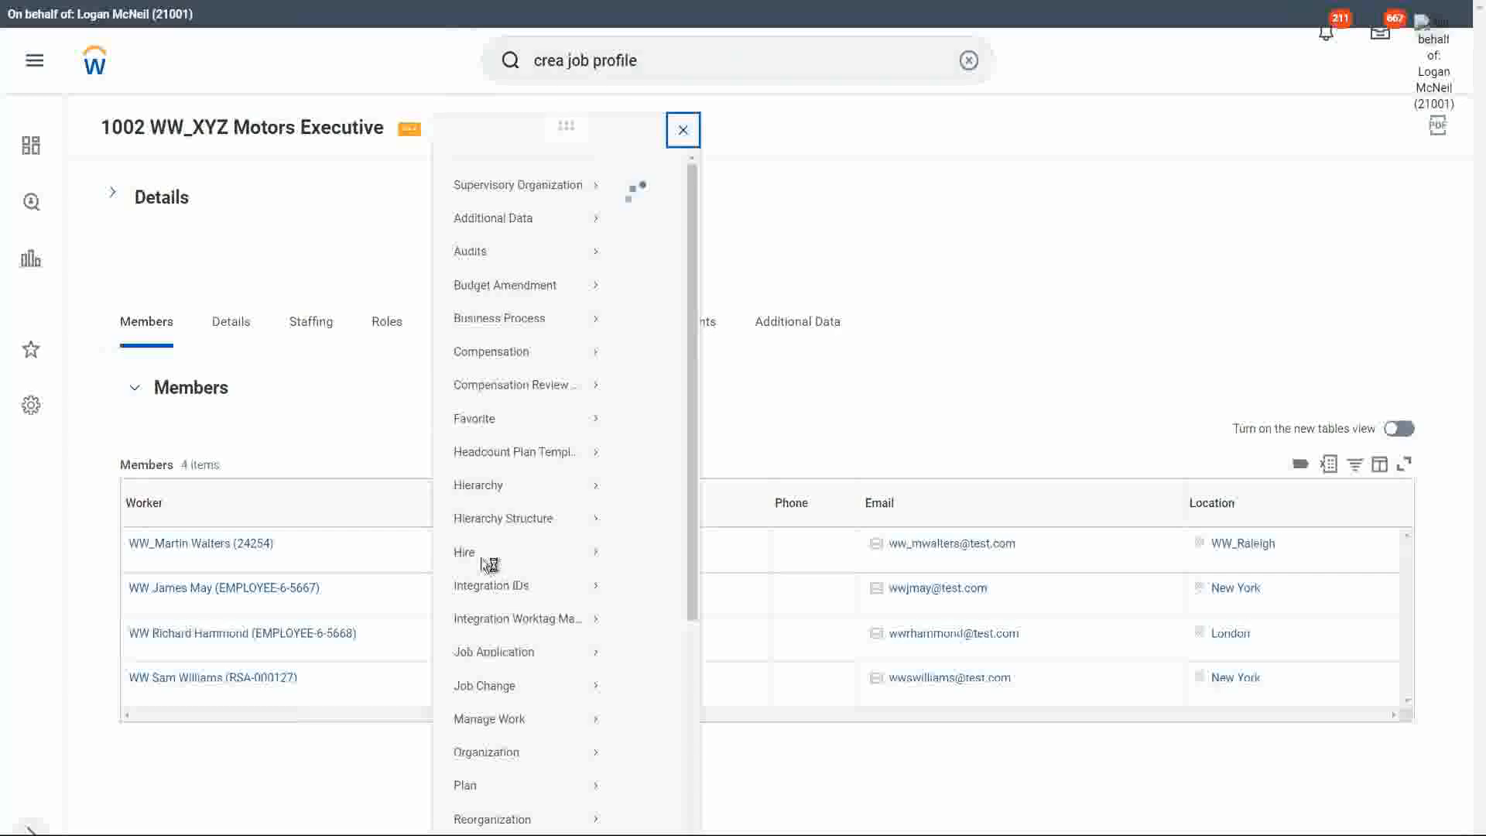
Start a Hire Employee process for 1002 WW_XYZ Motors Executive with the Create a New Pre-Hire option.
{"action": "mouse_move", "coordinate": [467, 572]}
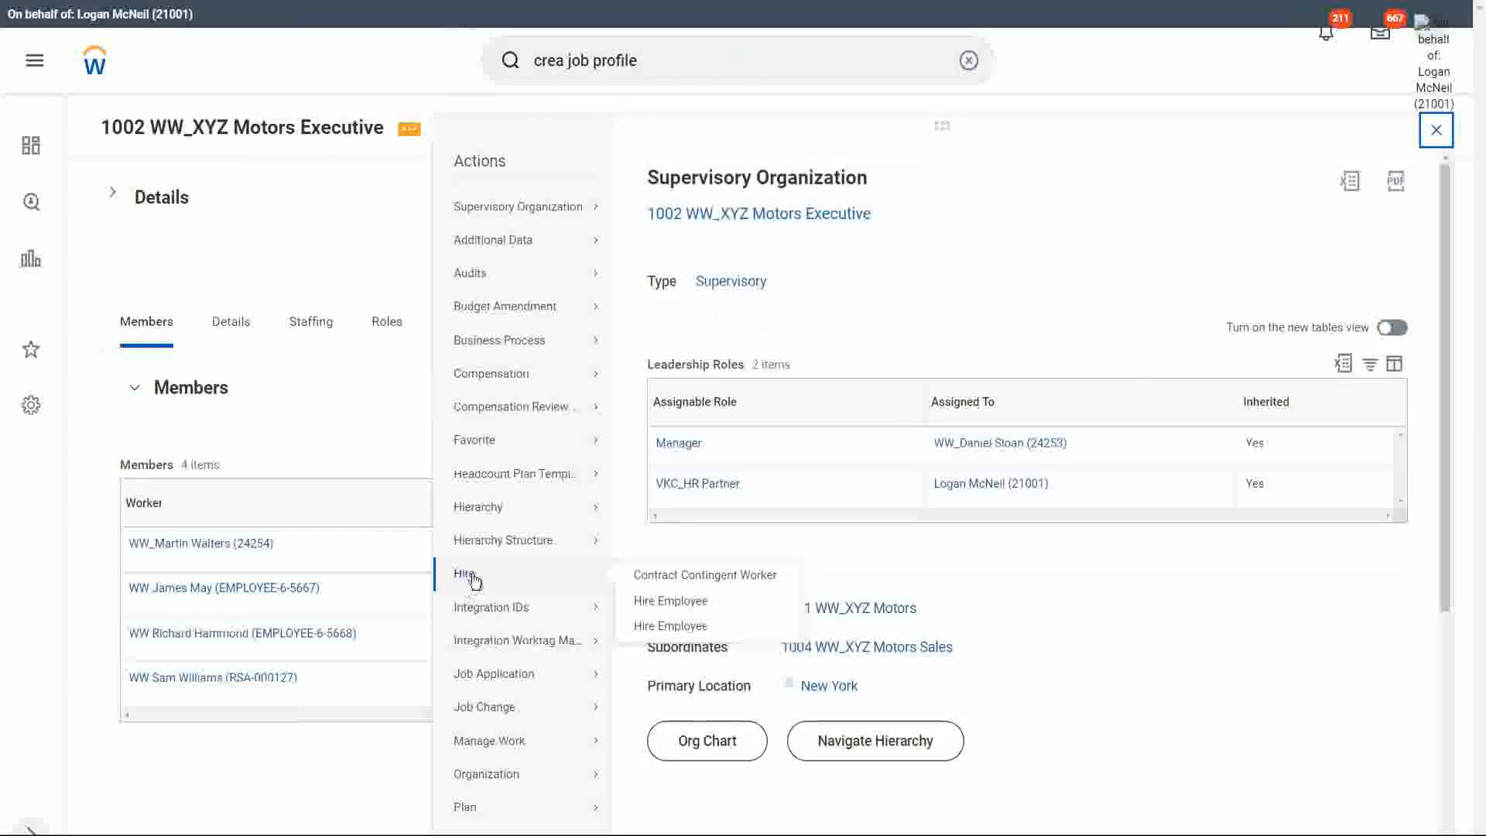
{"action": "left_click", "coordinate": [671, 601]}
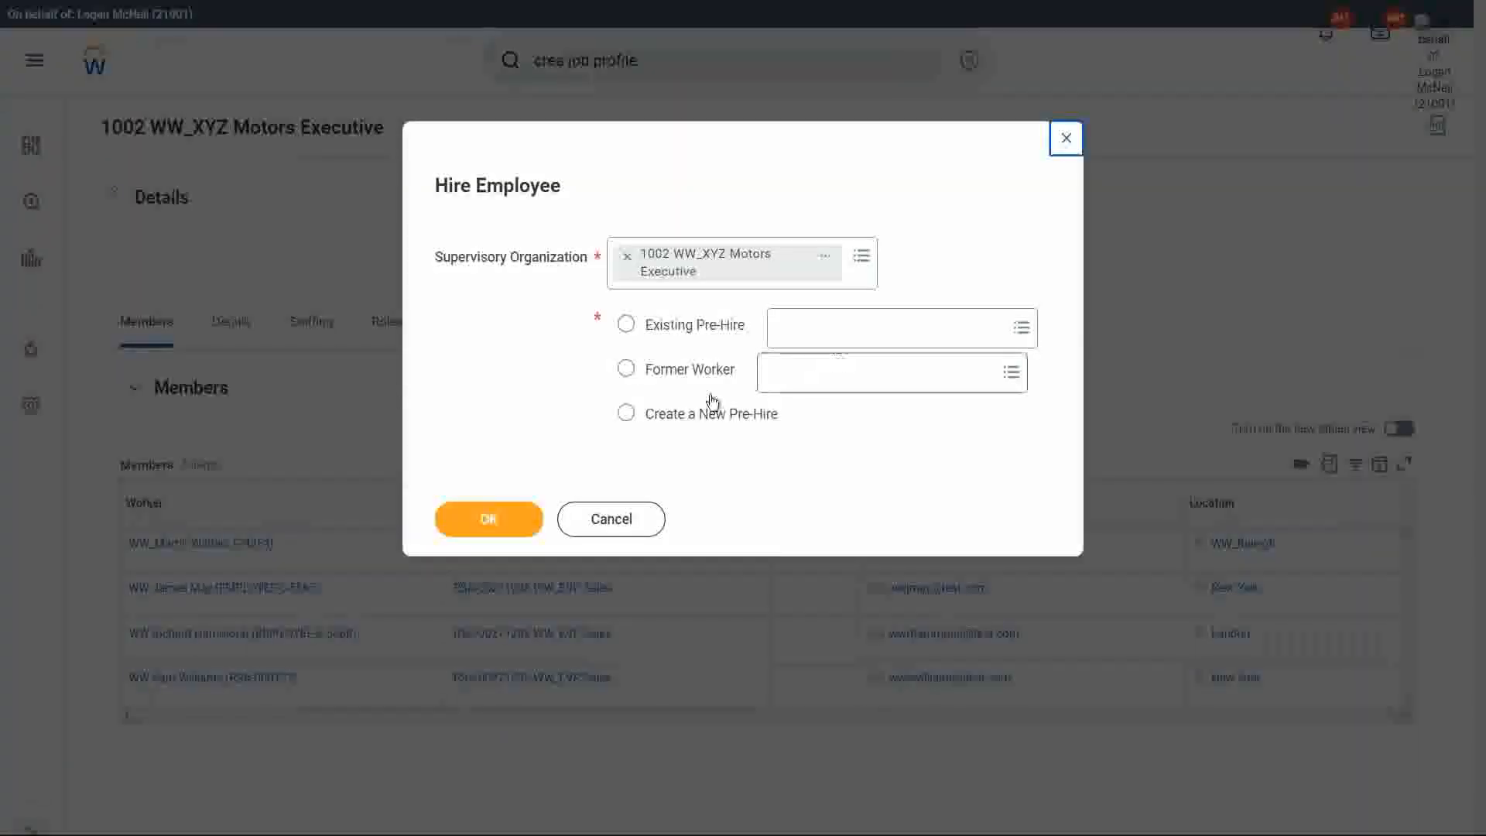
{"action": "left_click", "coordinate": [662, 417]}
{"action": "left_click", "coordinate": [495, 522]}
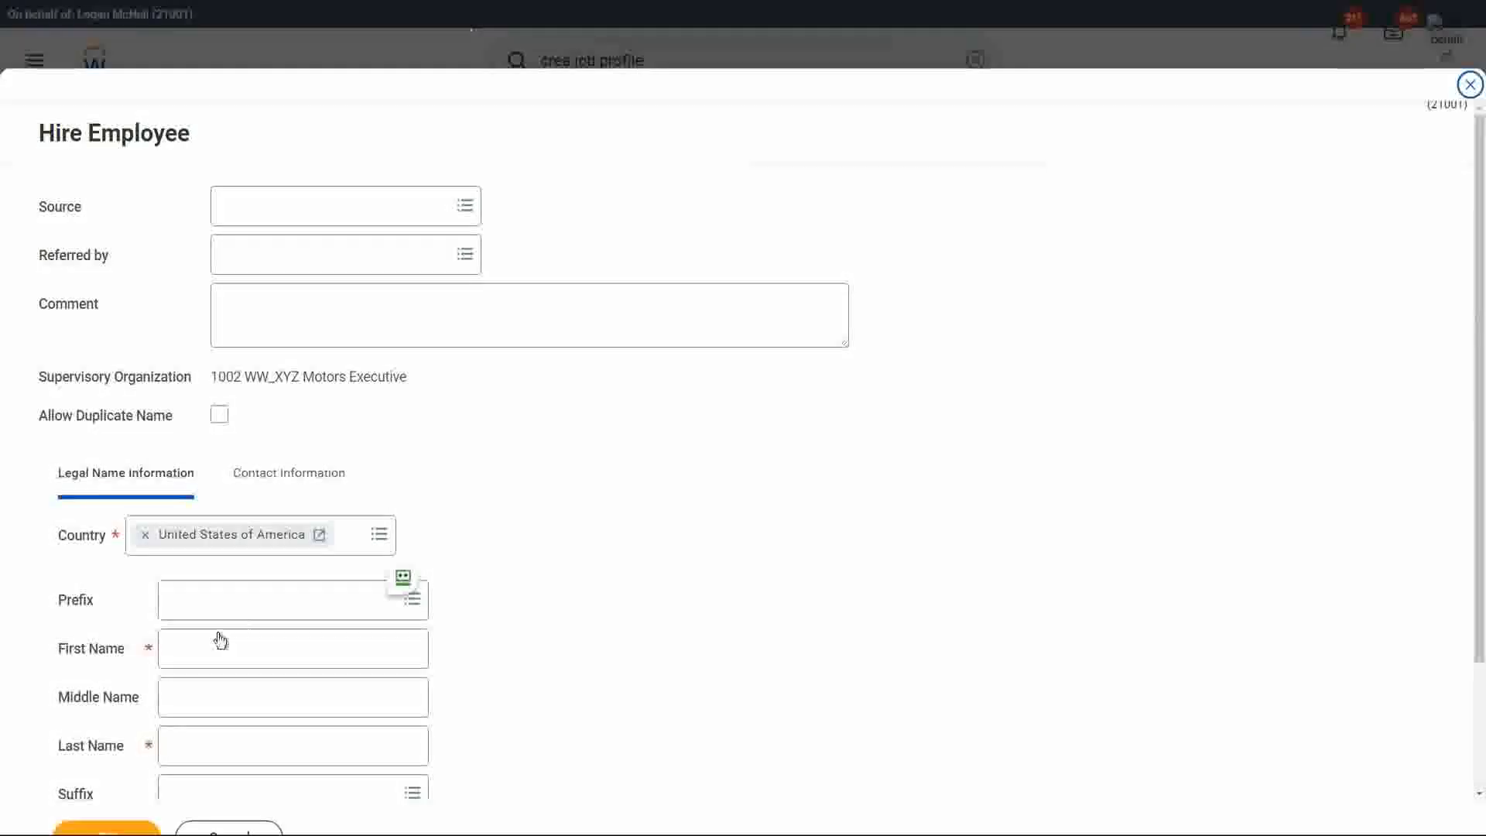
Enter the new pre-hire's first and last name in the legal name information.
{"action": "left_click", "coordinate": [207, 650]}
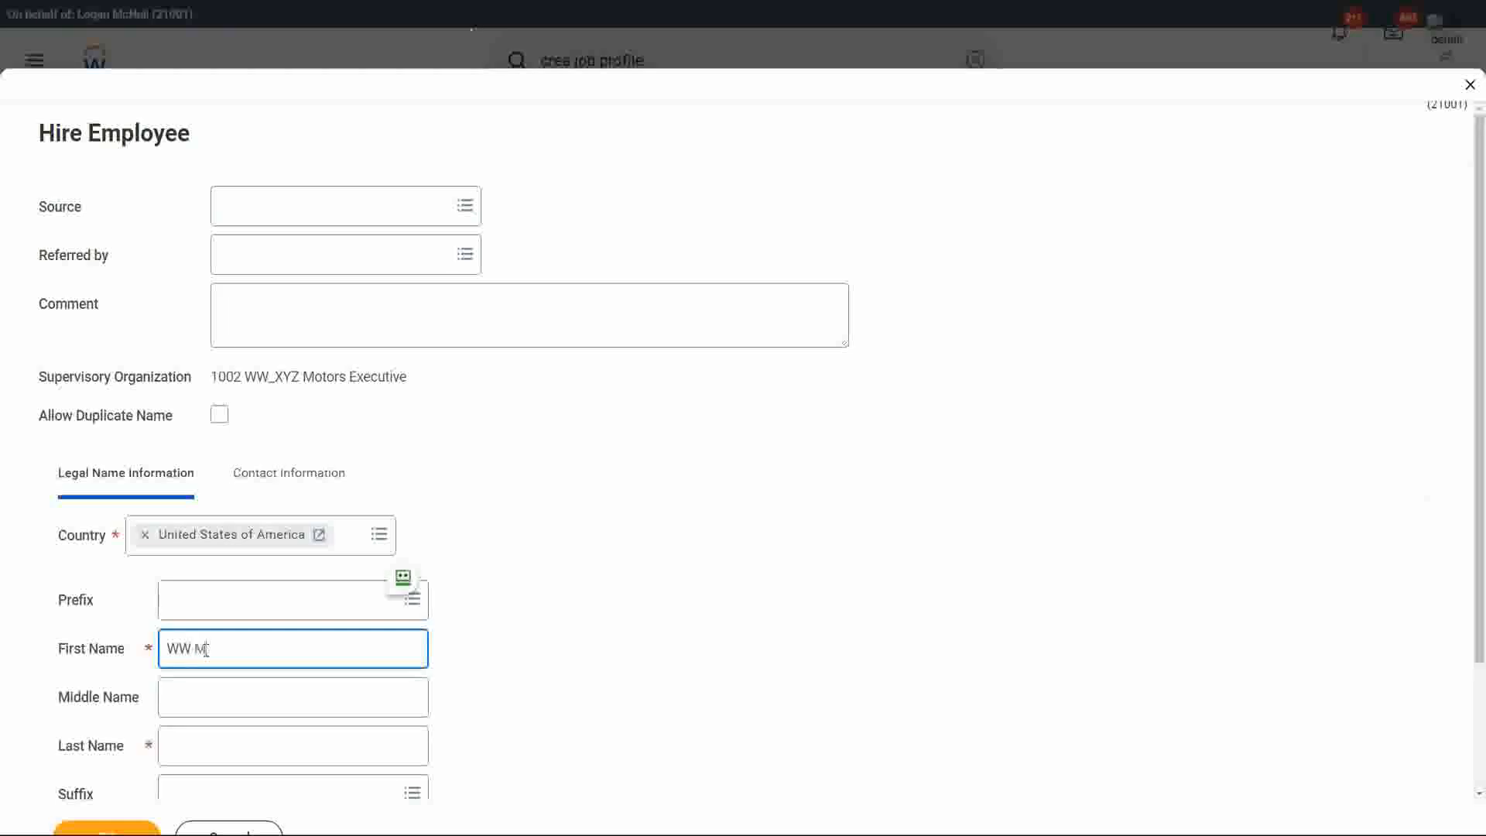
{"action": "type", "text": "t"}
{"action": "key", "text": "Tab"}
{"action": "key", "text": "Tab"}
{"action": "type", "text": "Leblanc"}
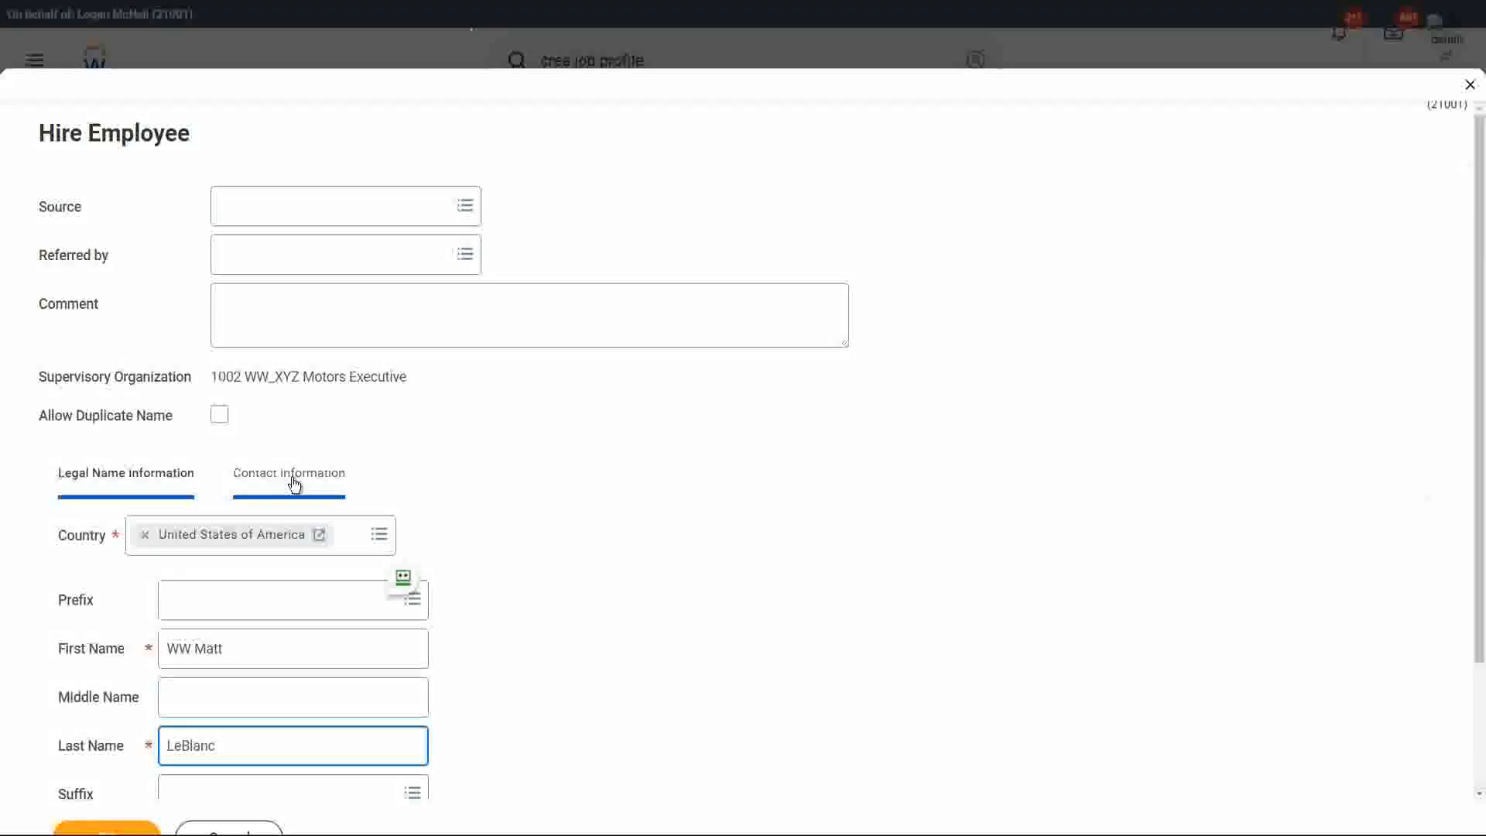
Add the pre-hire's email address to the contact information with type Work, and submit the pre-hire details.
{"action": "left_click", "coordinate": [344, 499]}
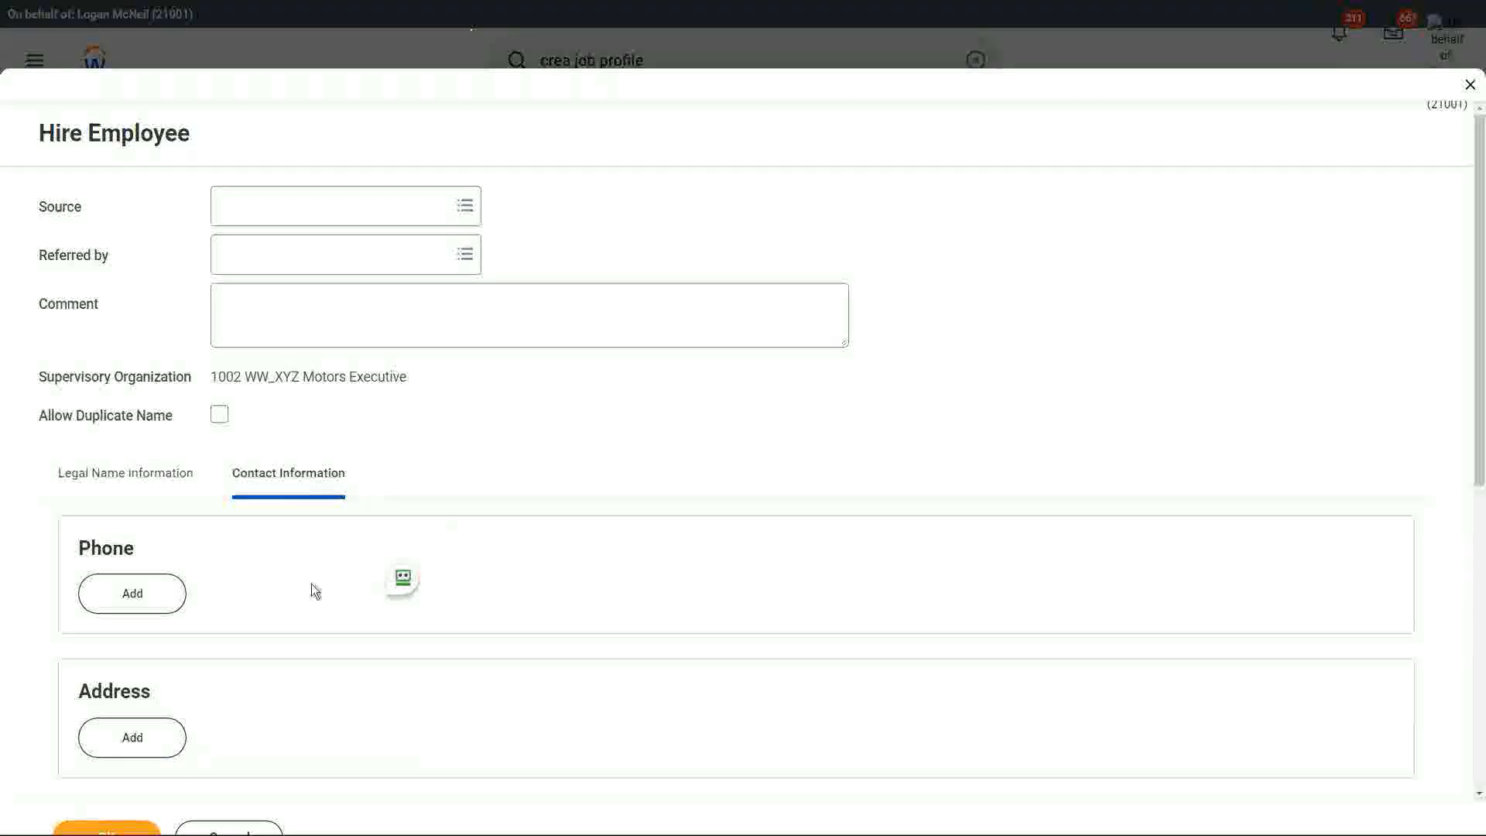
{"action": "scroll", "coordinate": [310, 588], "scroll_direction": "down", "scroll_amount": 3}
{"action": "left_click", "coordinate": [133, 648]}
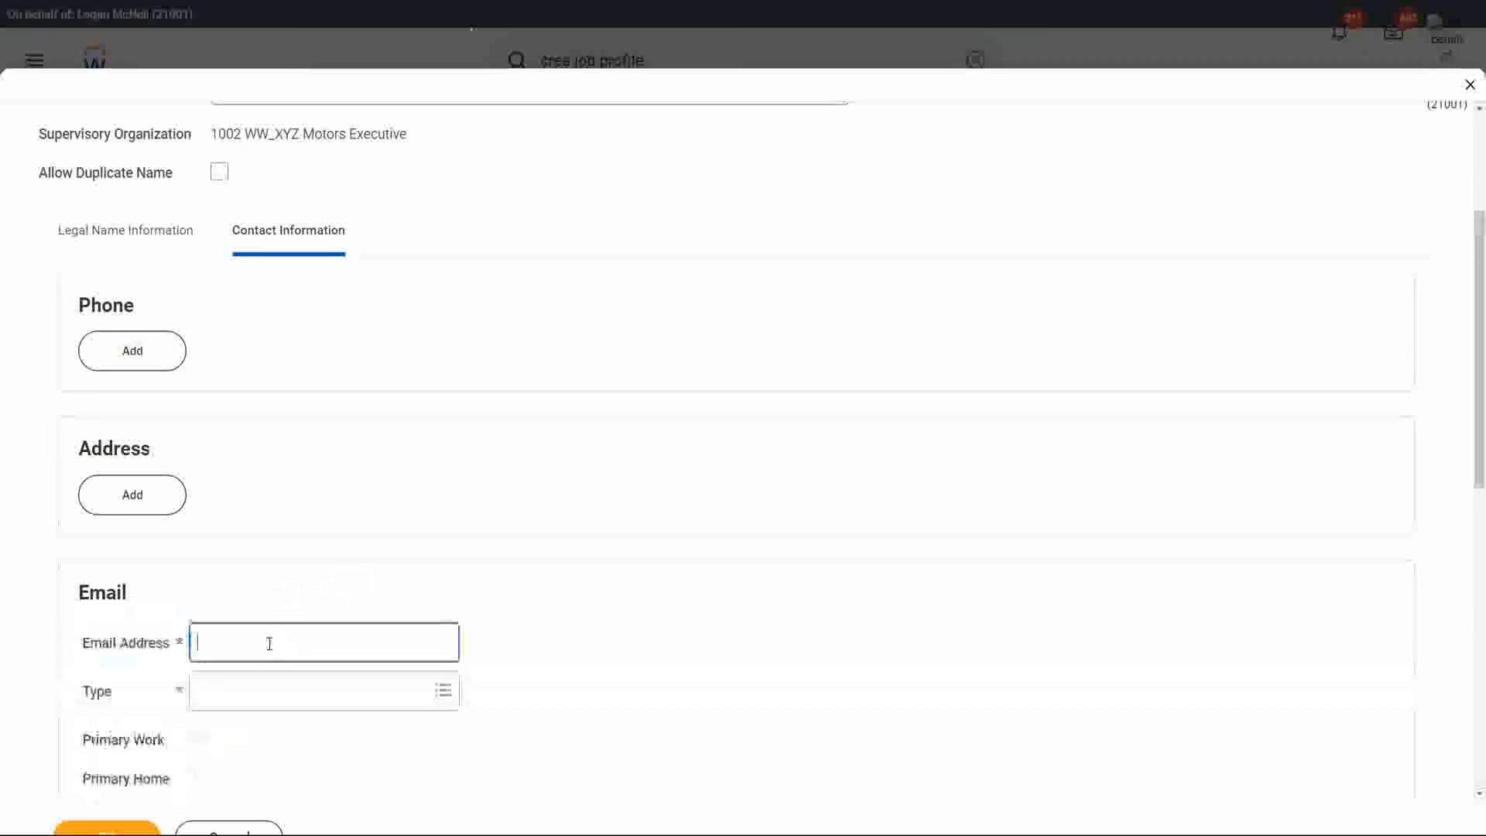
{"action": "type", "text": "wwml"}
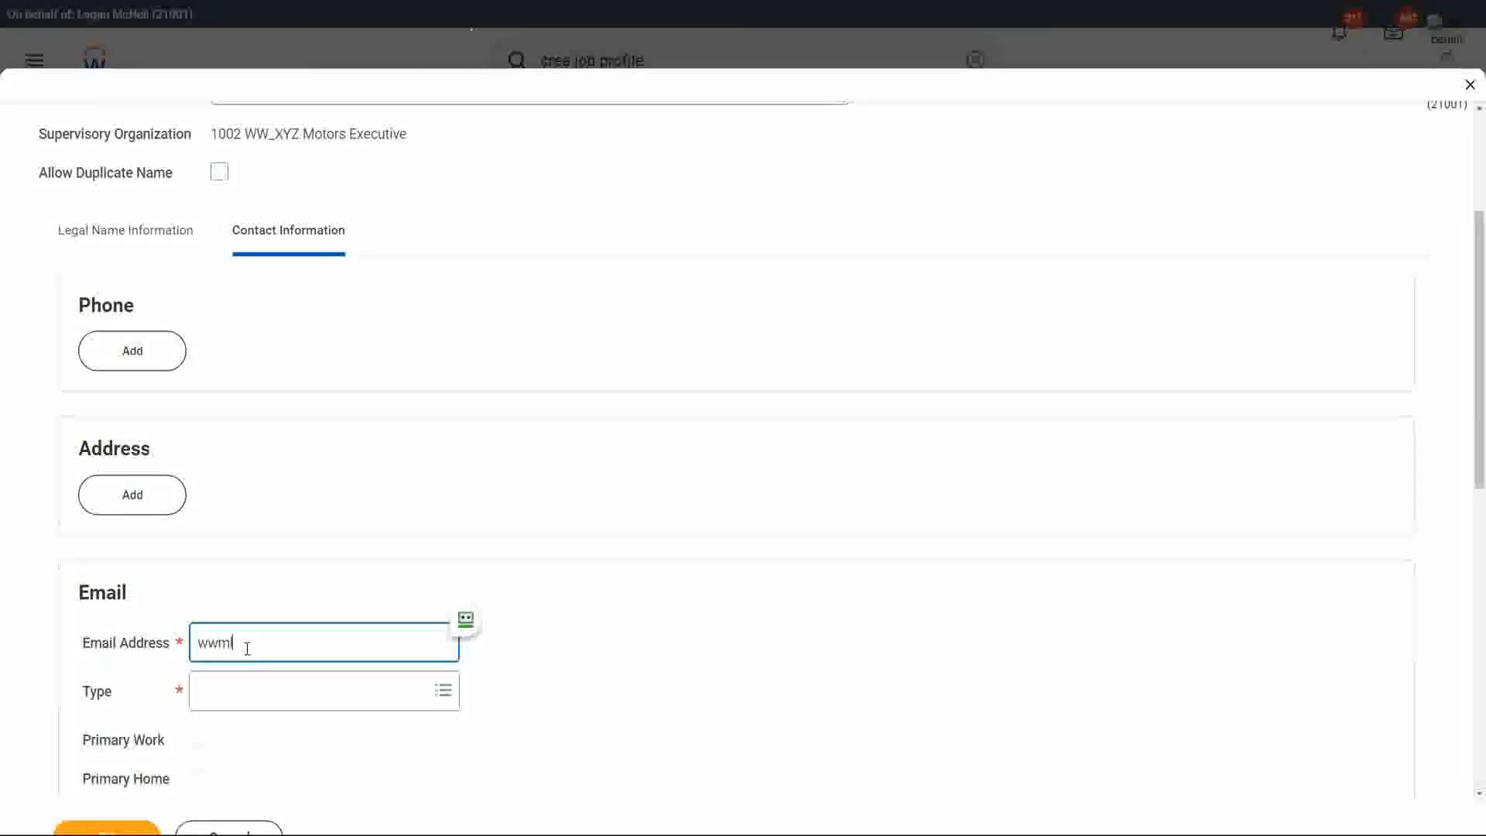
{"action": "type", "text": "eblanc@te"}
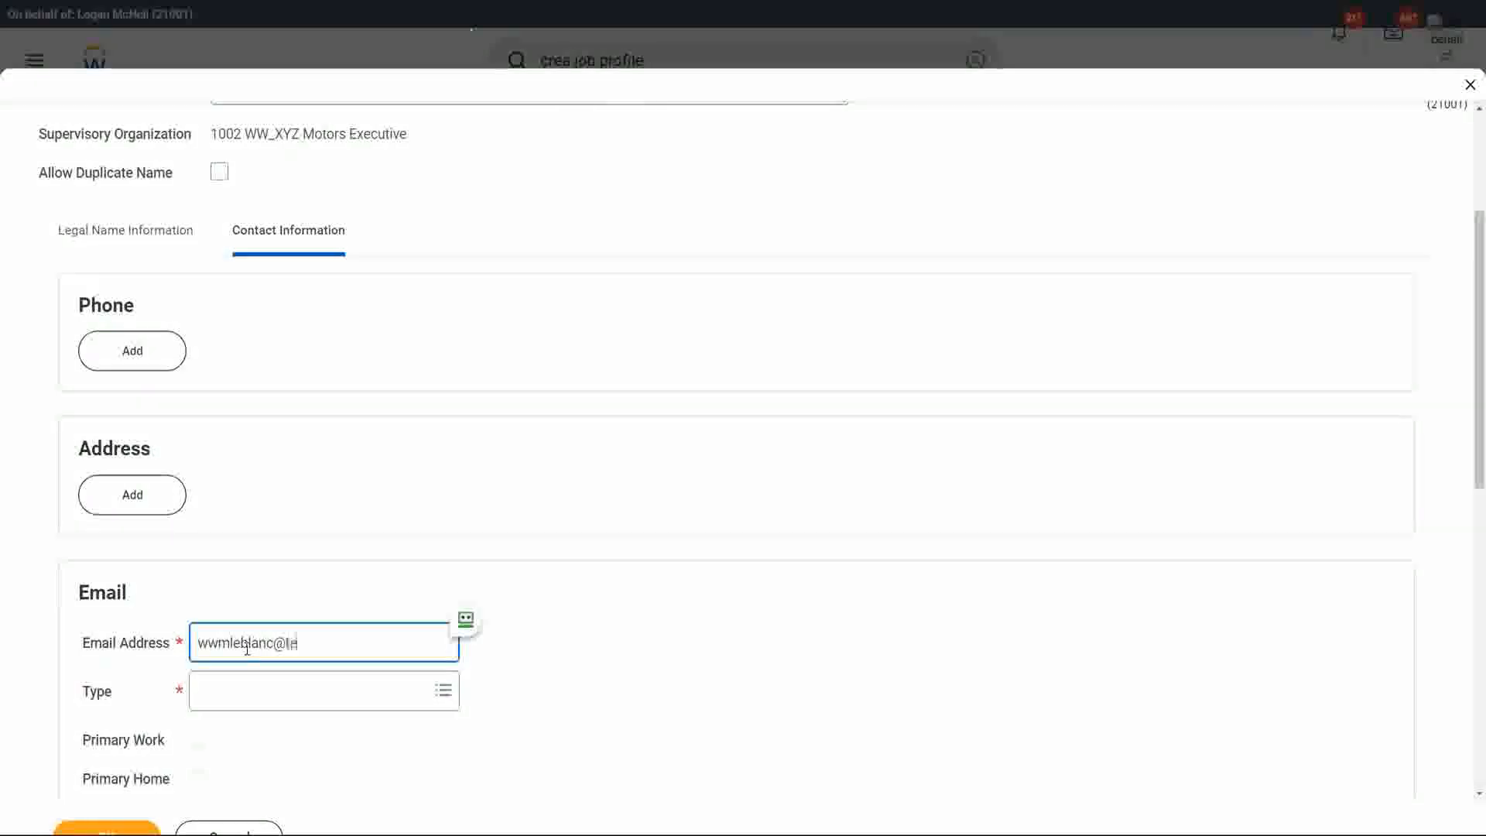
{"action": "type", "text": "st.com"}
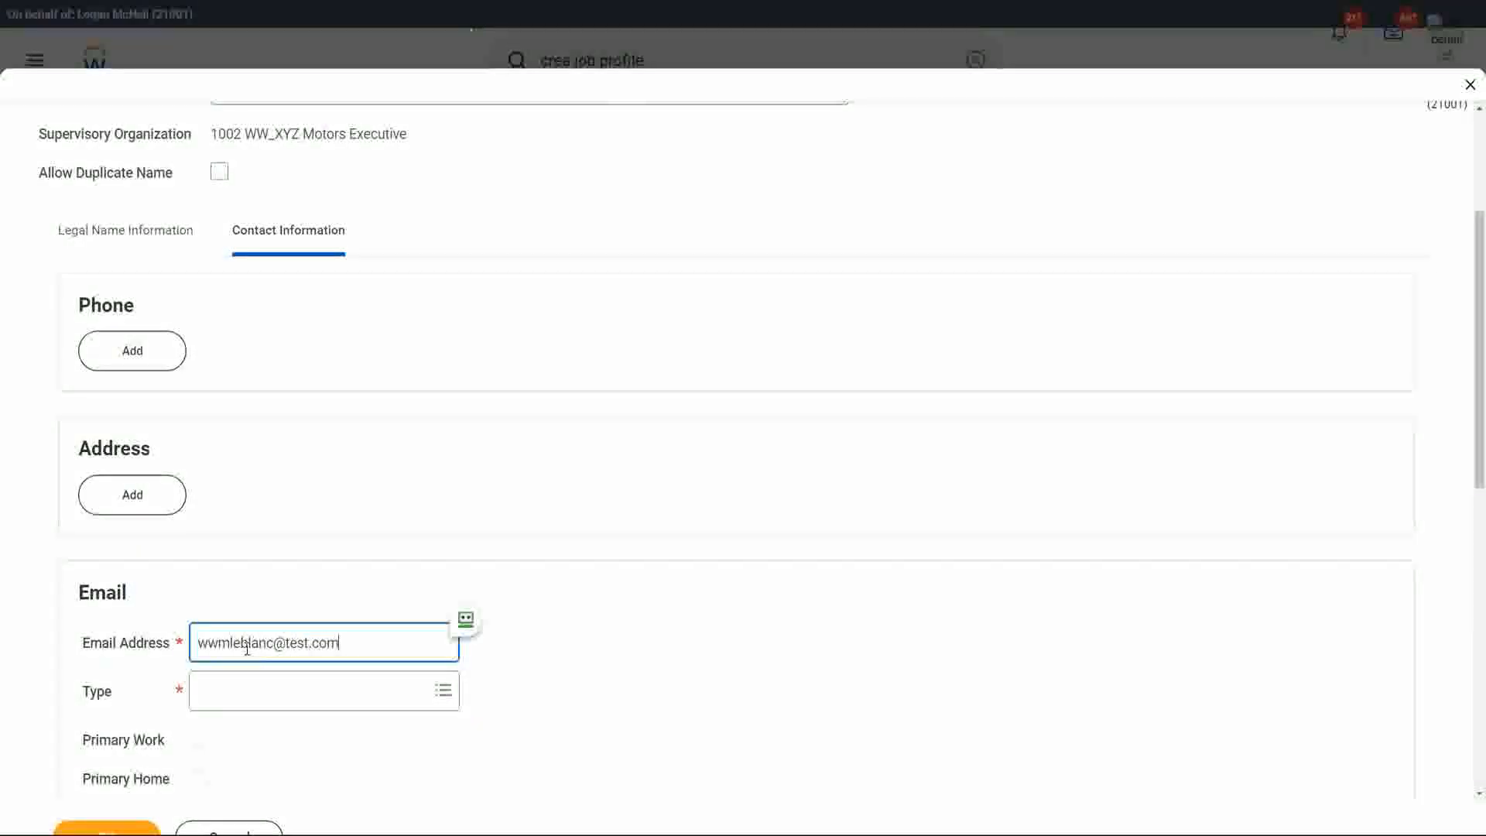
{"action": "left_click", "coordinate": [225, 702]}
{"action": "type", "text": "wo"}
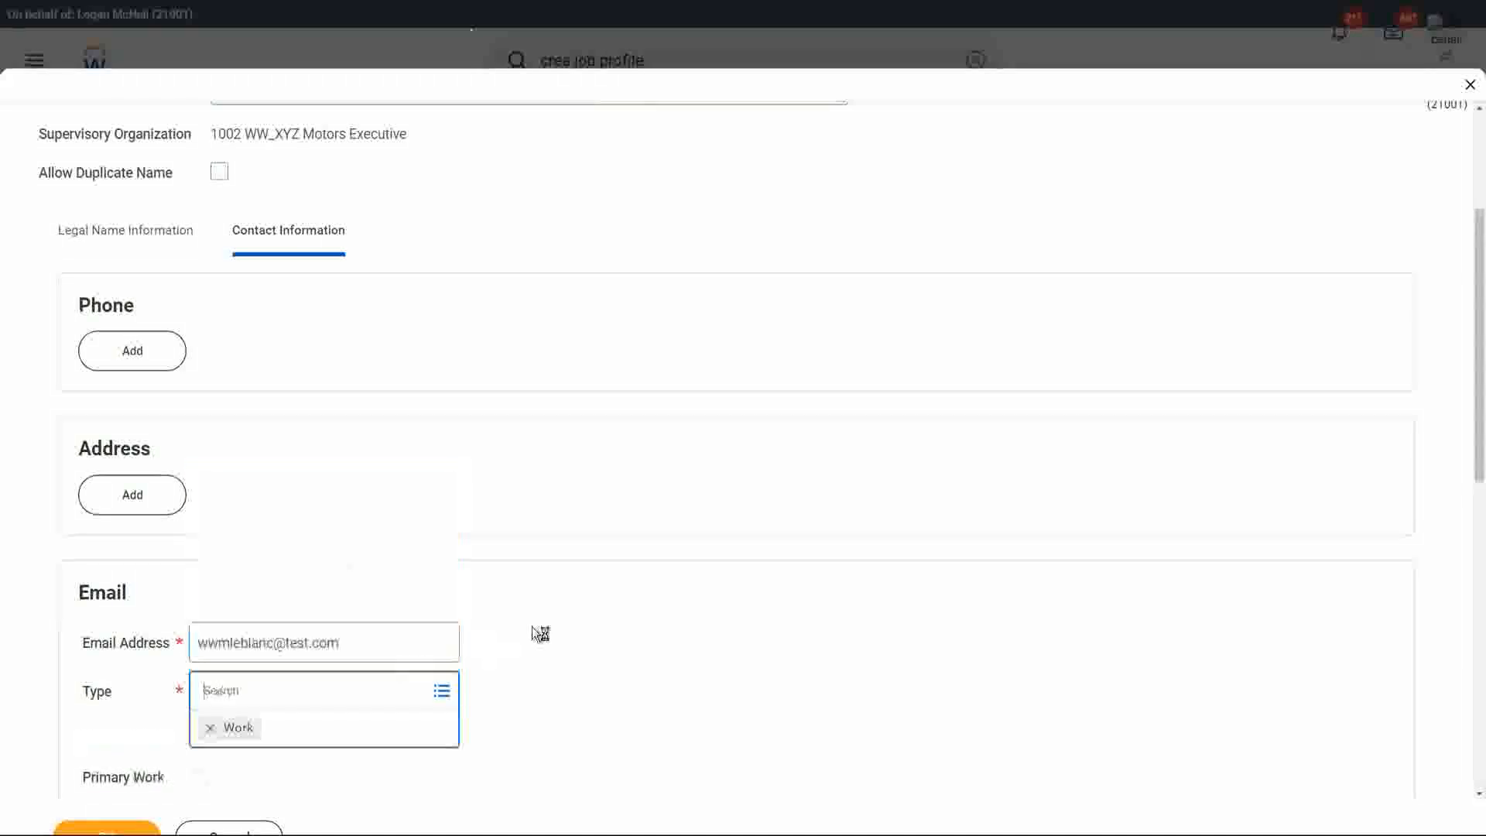
{"action": "key", "text": "Tab"}
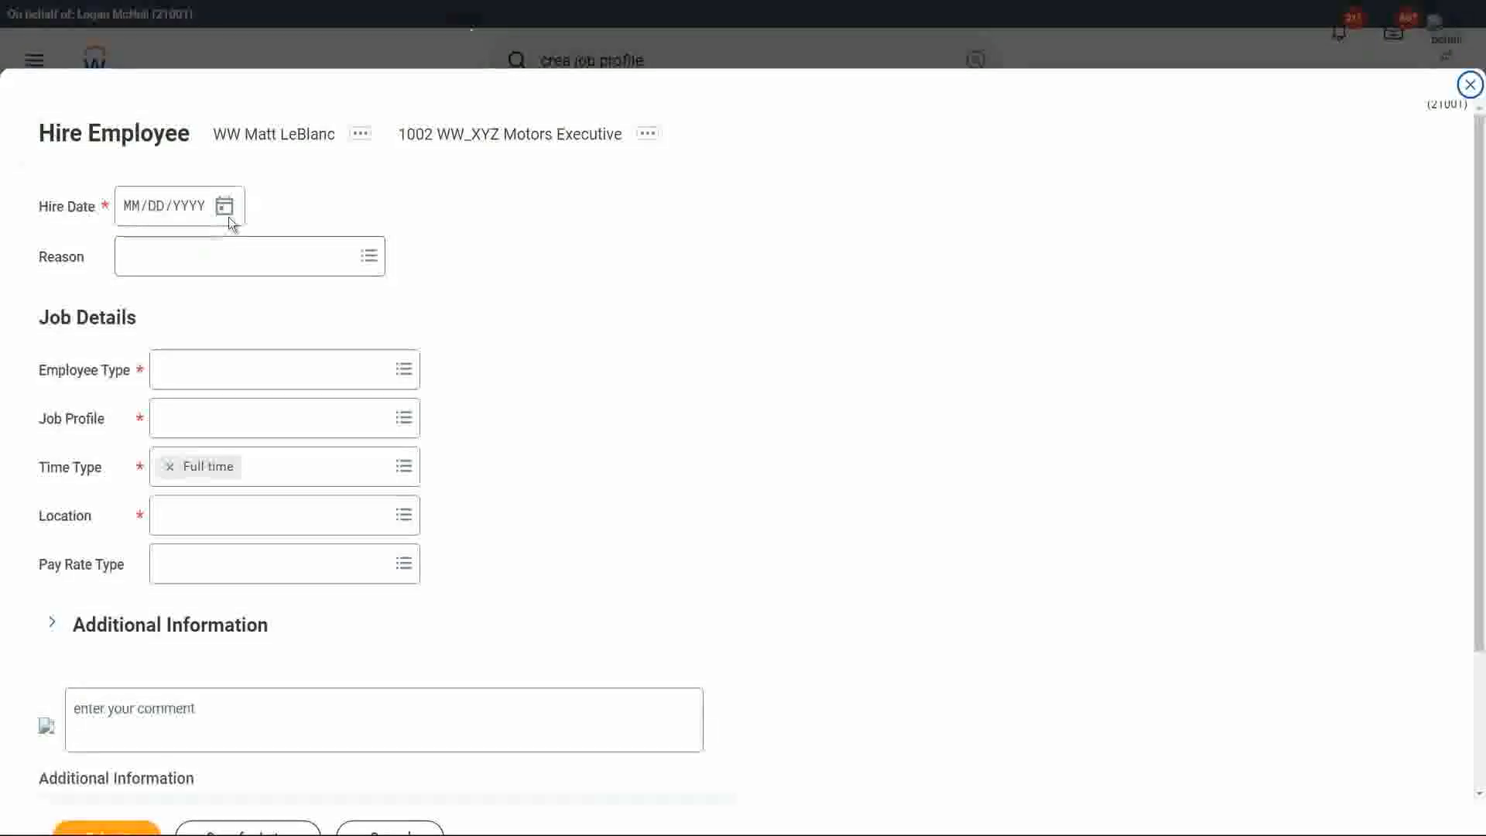
Set the hire date to 03/27/2022 and the employee type to Regular.
{"action": "left_click", "coordinate": [224, 207]}
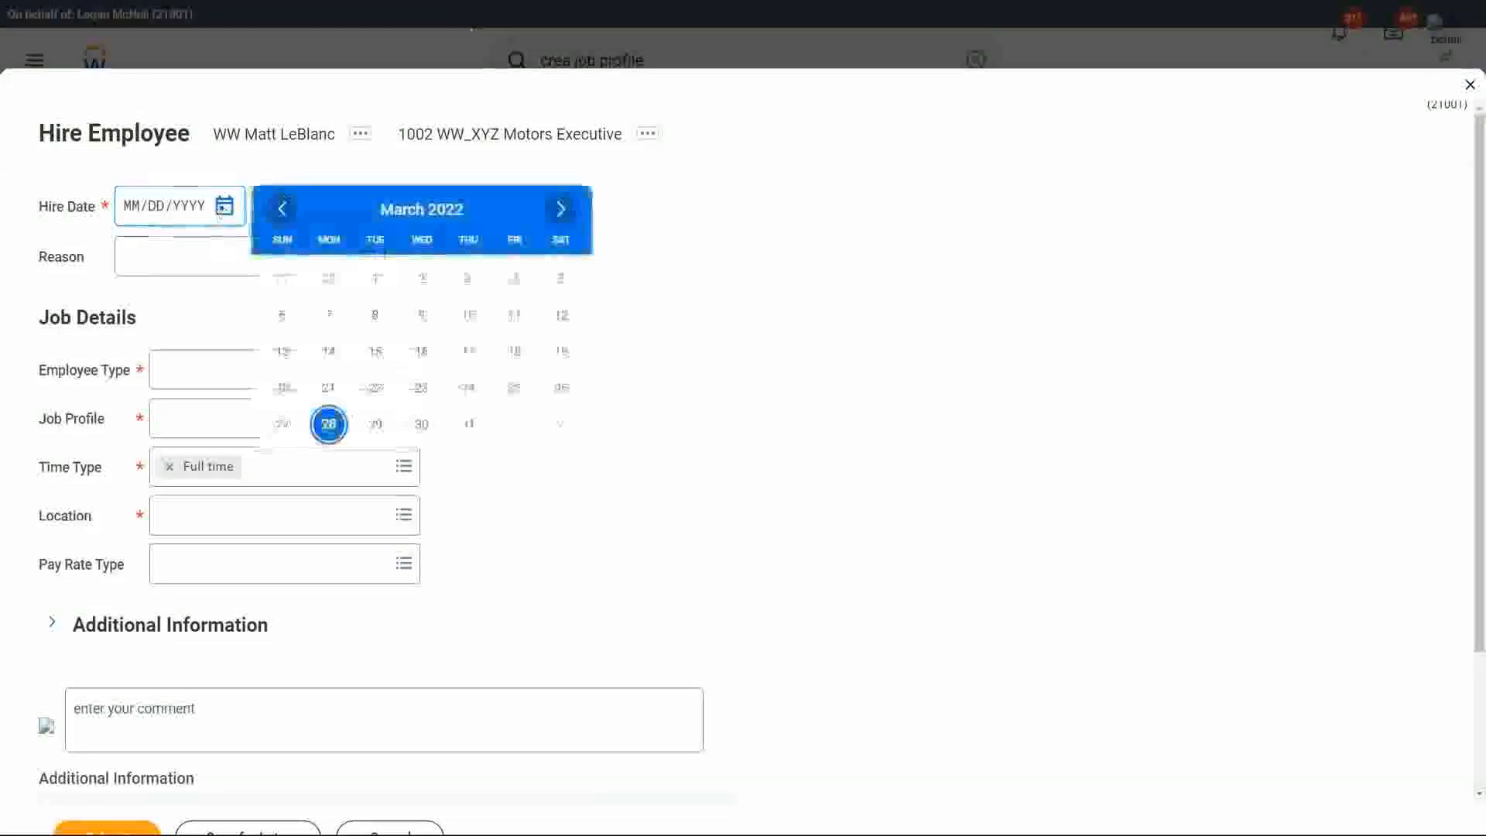
{"action": "left_click", "coordinate": [283, 424]}
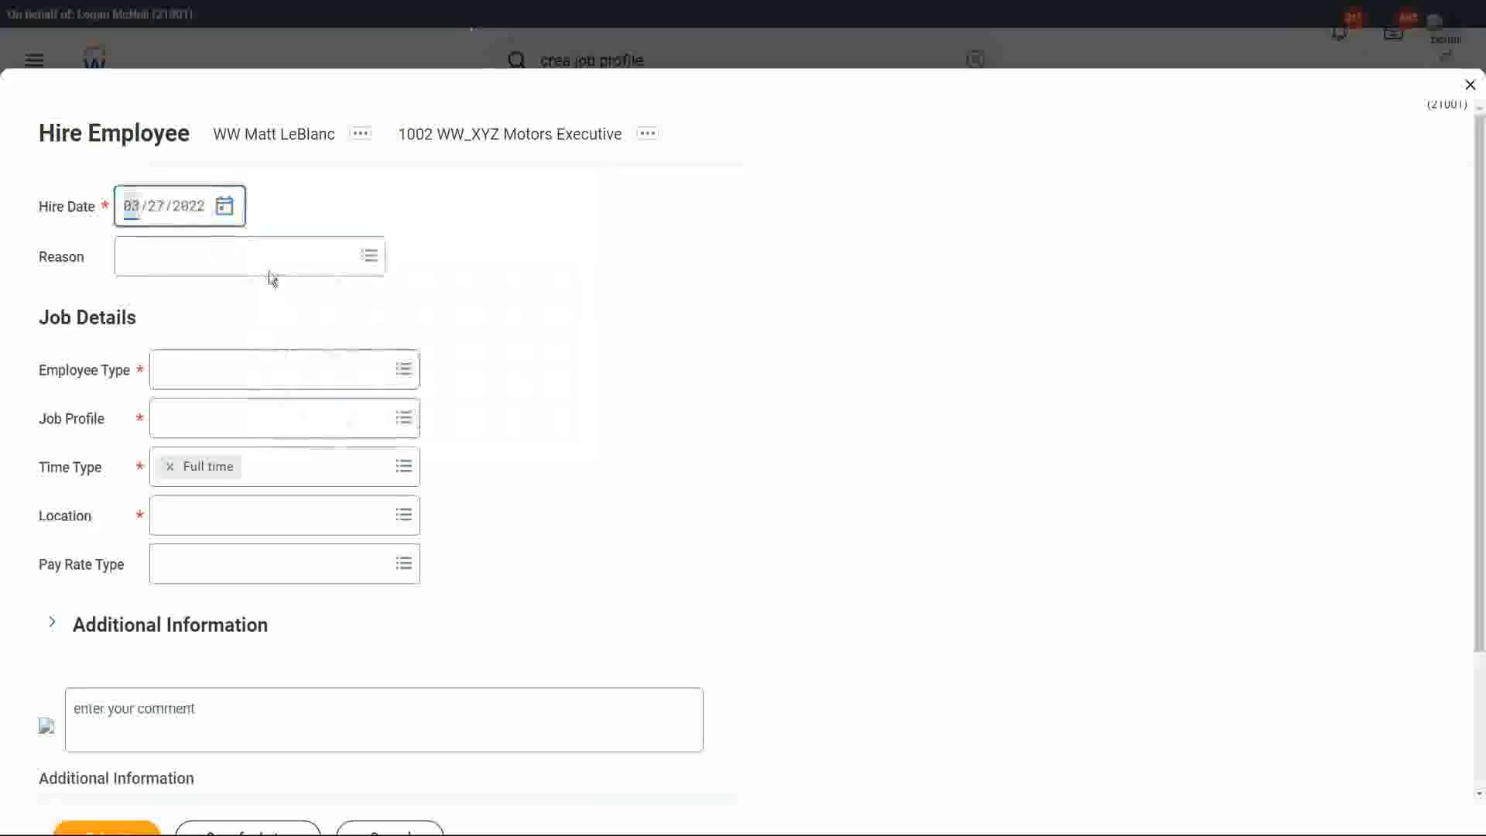
{"action": "left_click", "coordinate": [244, 377]}
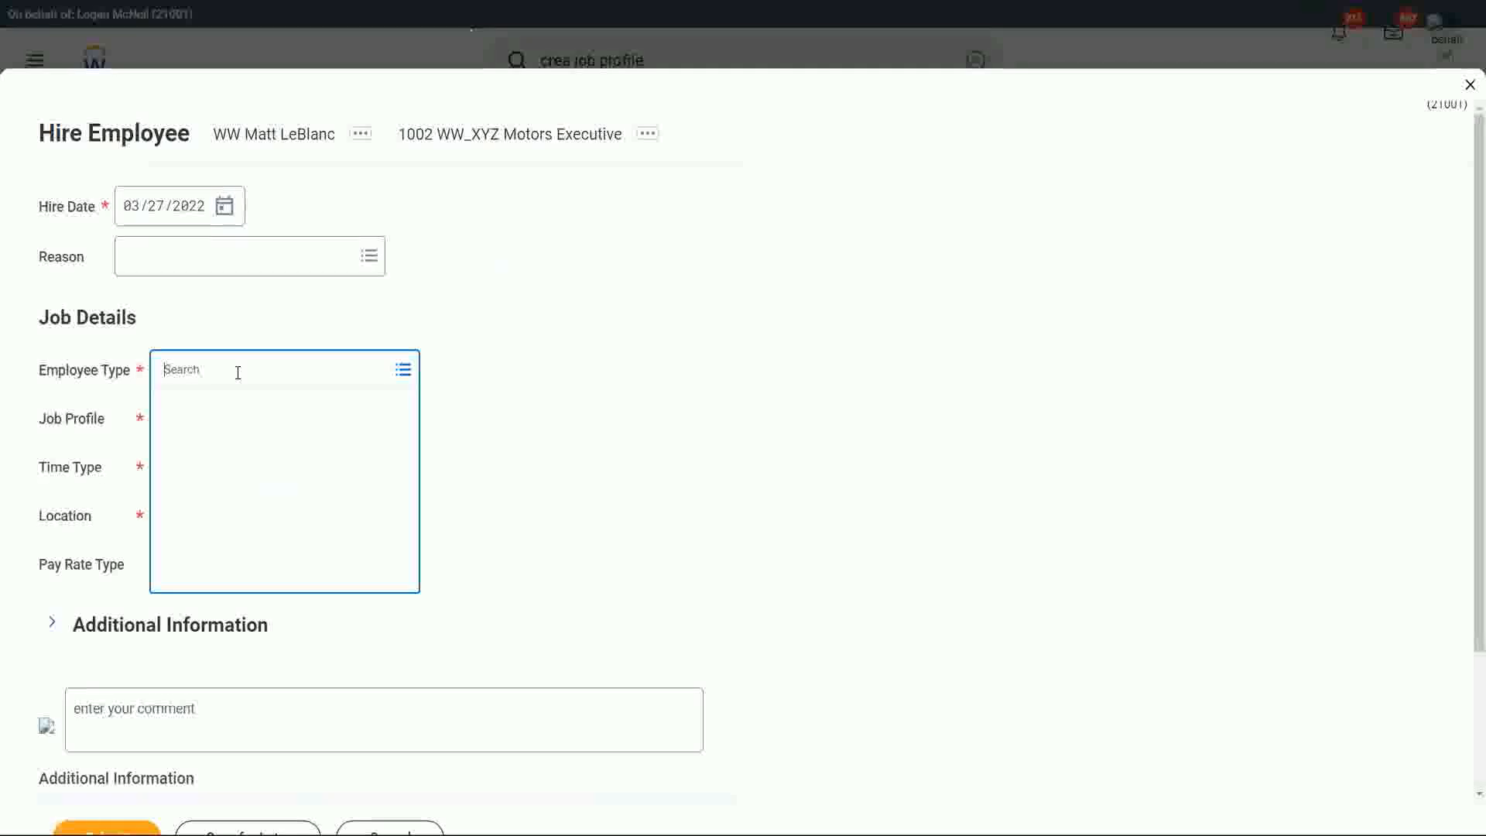
{"action": "type", "text": "reg"}
{"action": "key", "text": "Return"}
{"action": "left_click", "coordinate": [293, 431]}
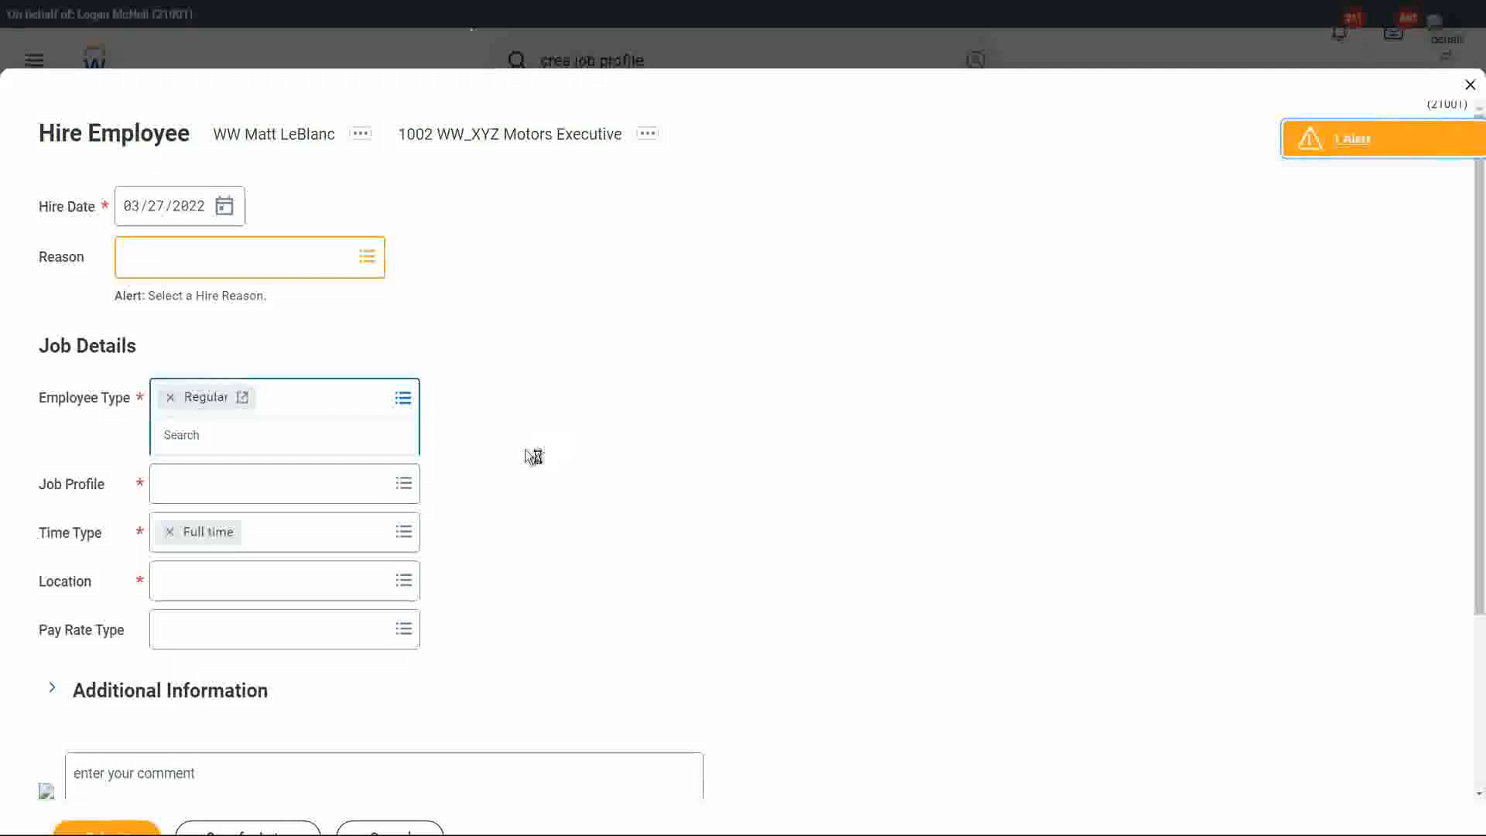
Try to find a sales manager job profile, searching for ww, ww car sales, car sales, sales manager and ww sales manager.
{"action": "left_click", "coordinate": [233, 501]}
{"action": "type", "text": "ww"}
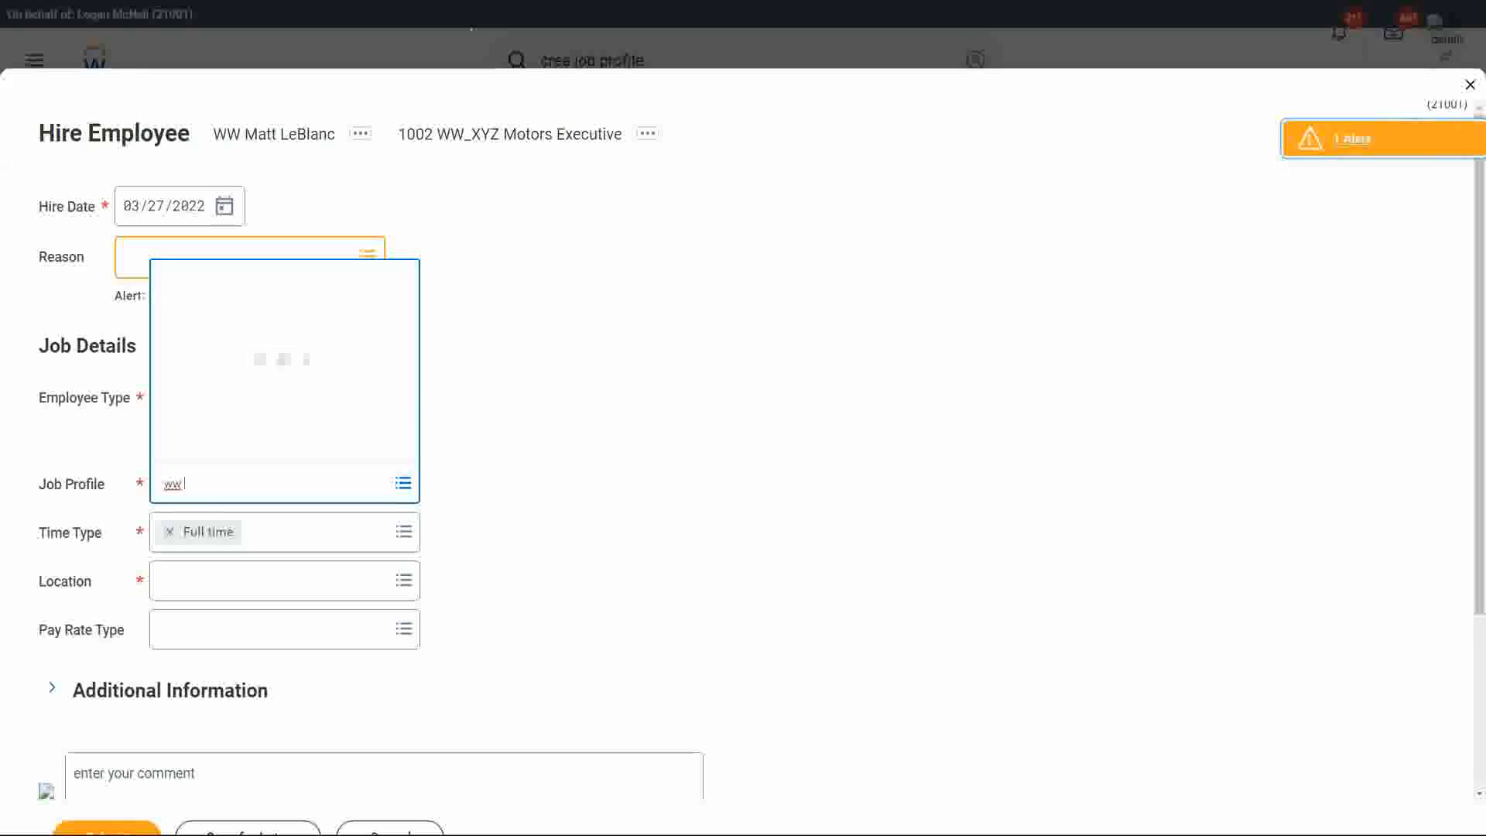
{"action": "key", "text": "Return"}
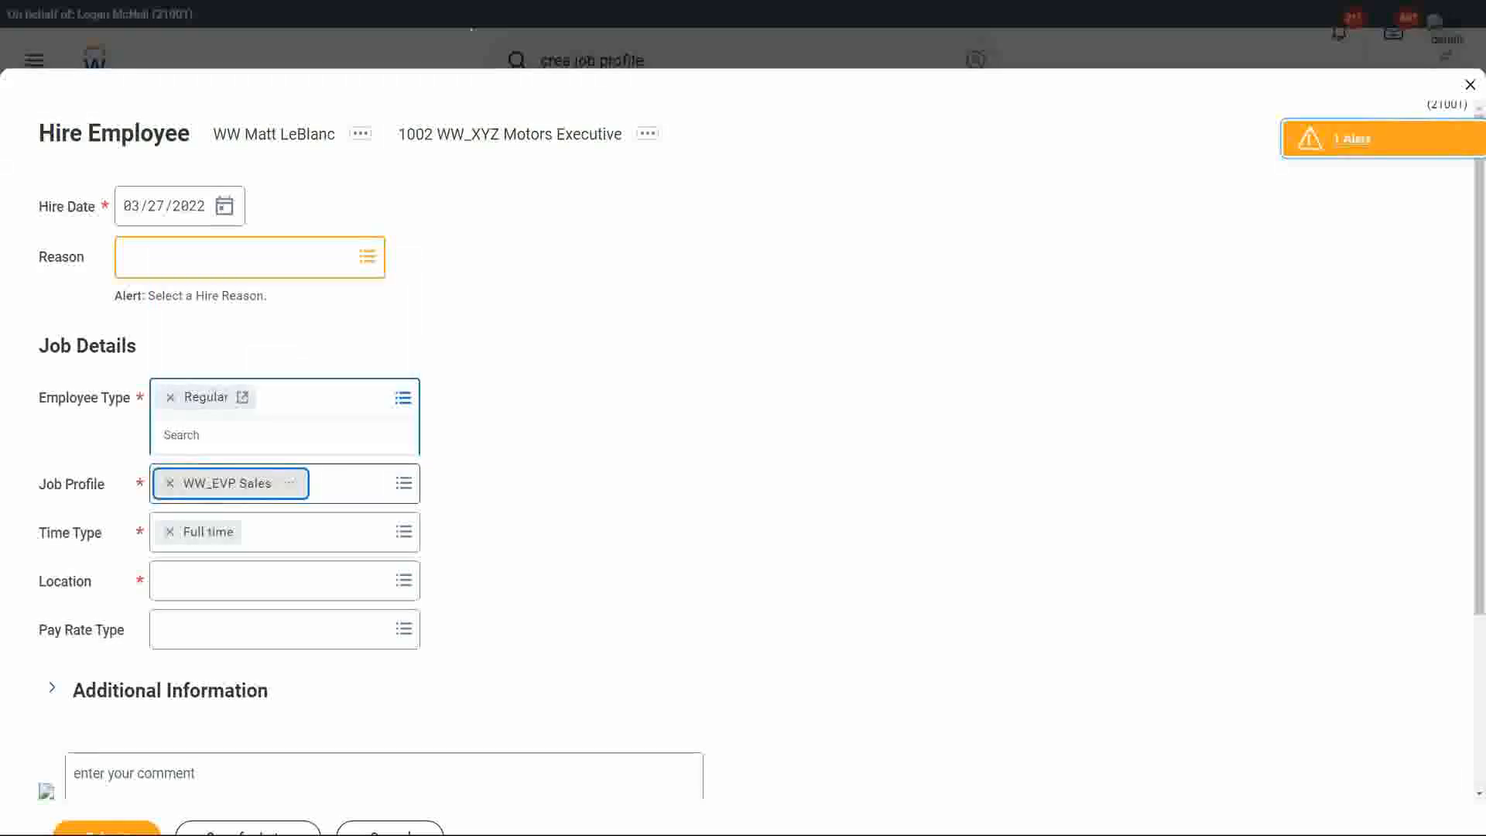
{"action": "left_click", "coordinate": [169, 485]}
{"action": "type", "text": "ww car sales"}
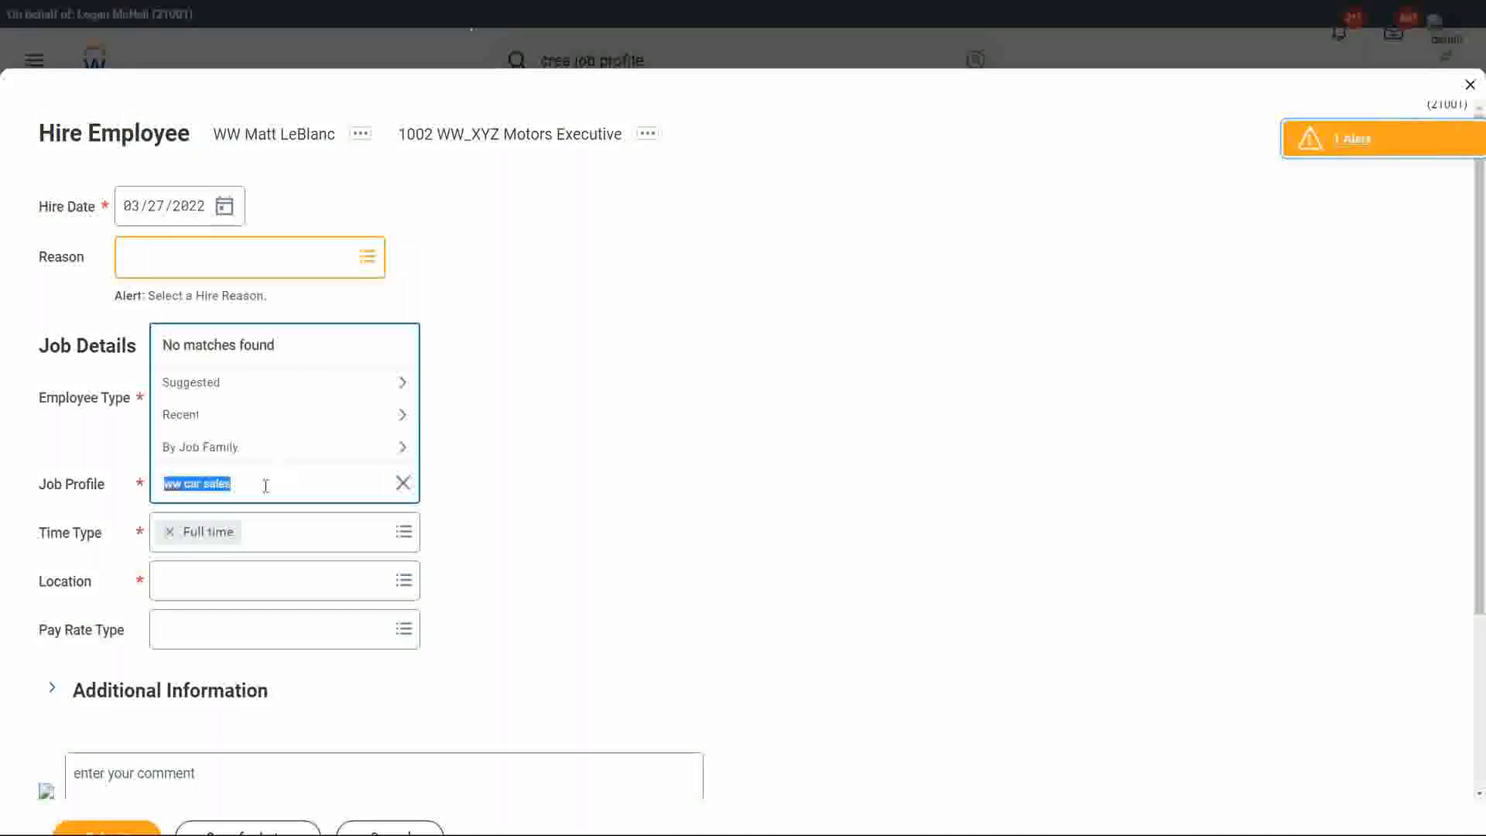
{"action": "type", "text": "sale"}
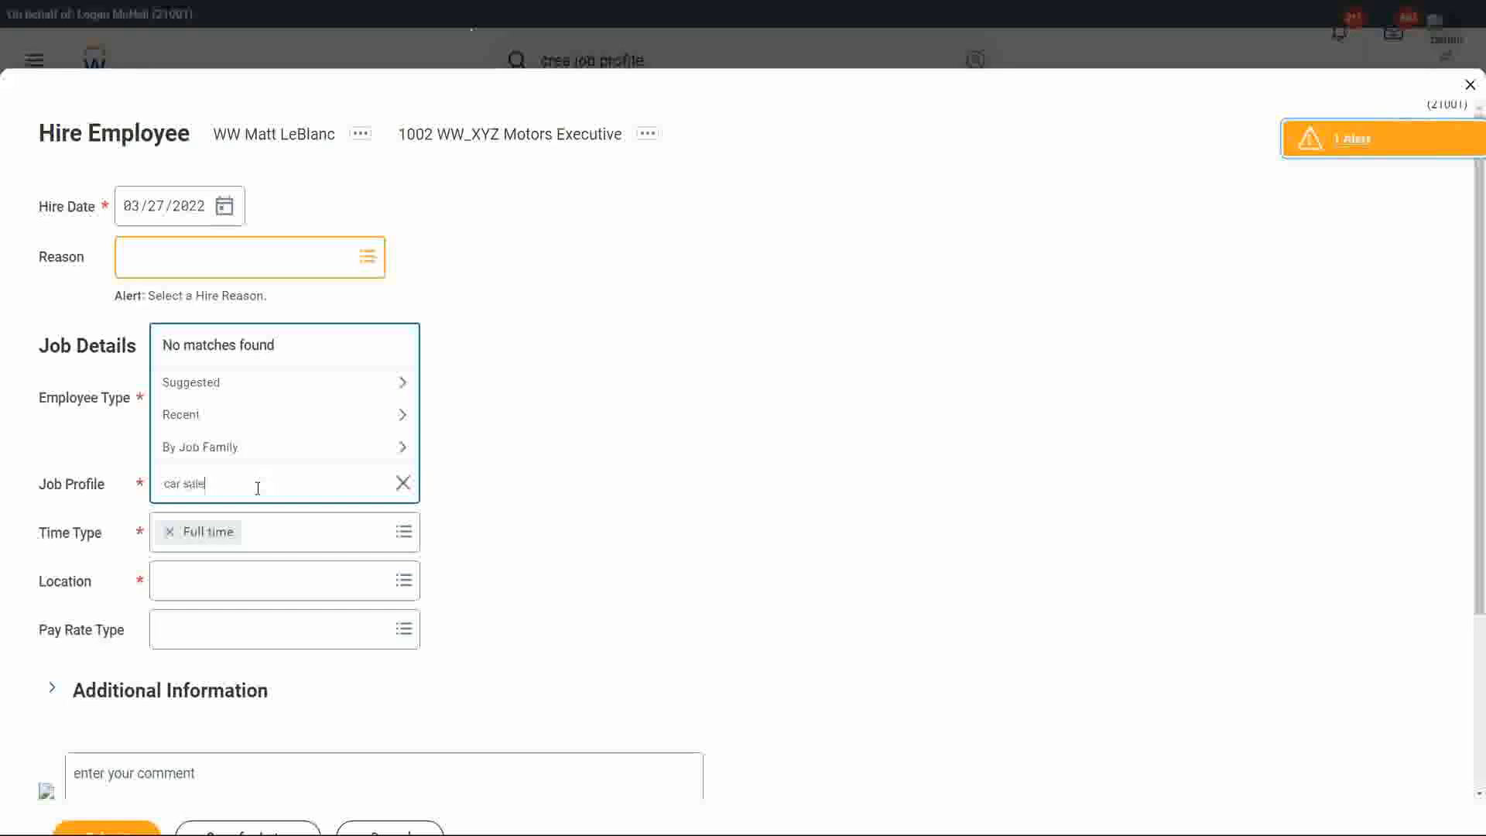
{"action": "type", "text": "s manager"}
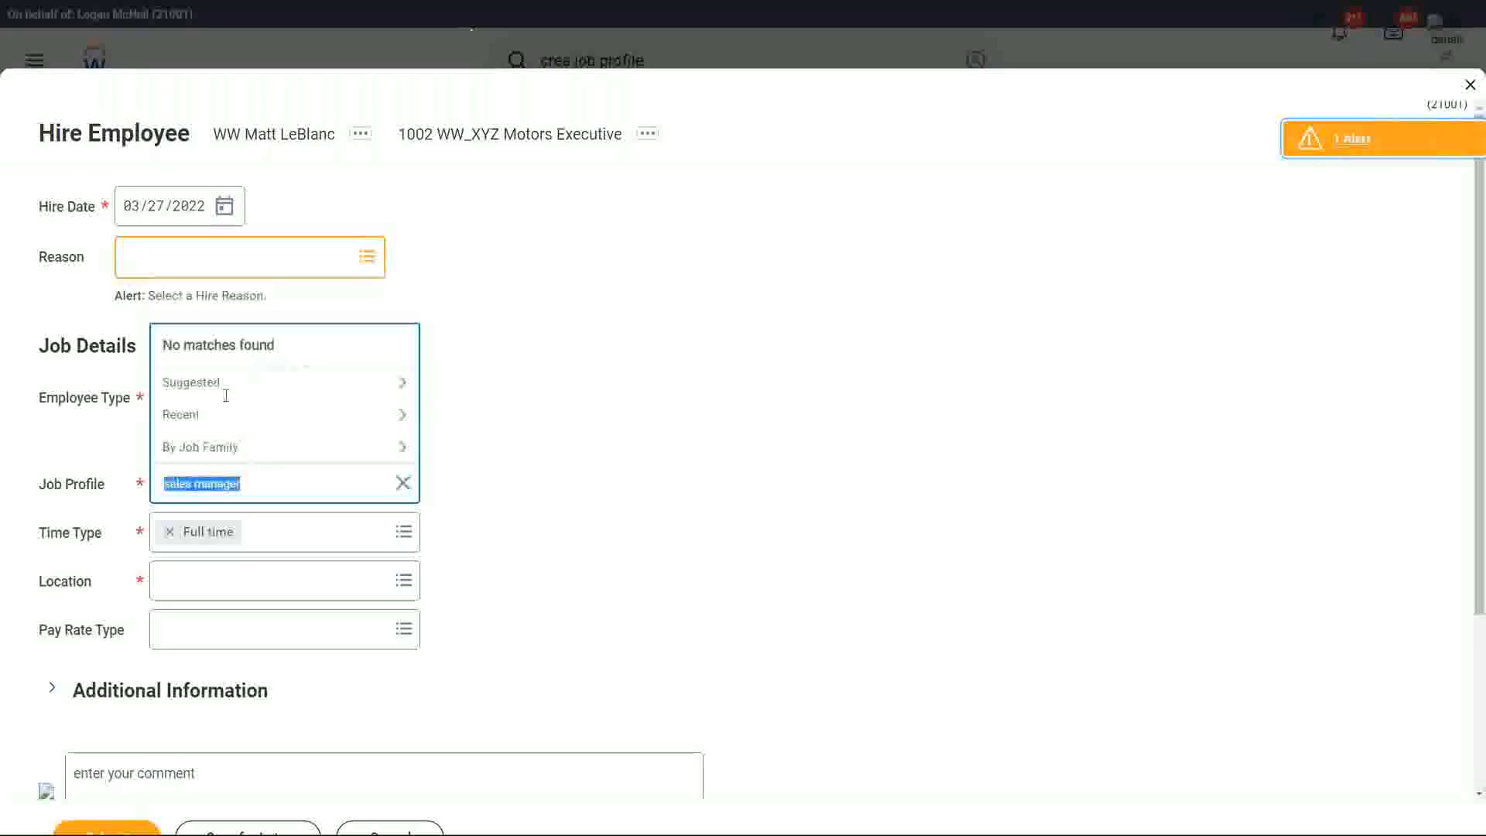
{"action": "left_click", "coordinate": [262, 483]}
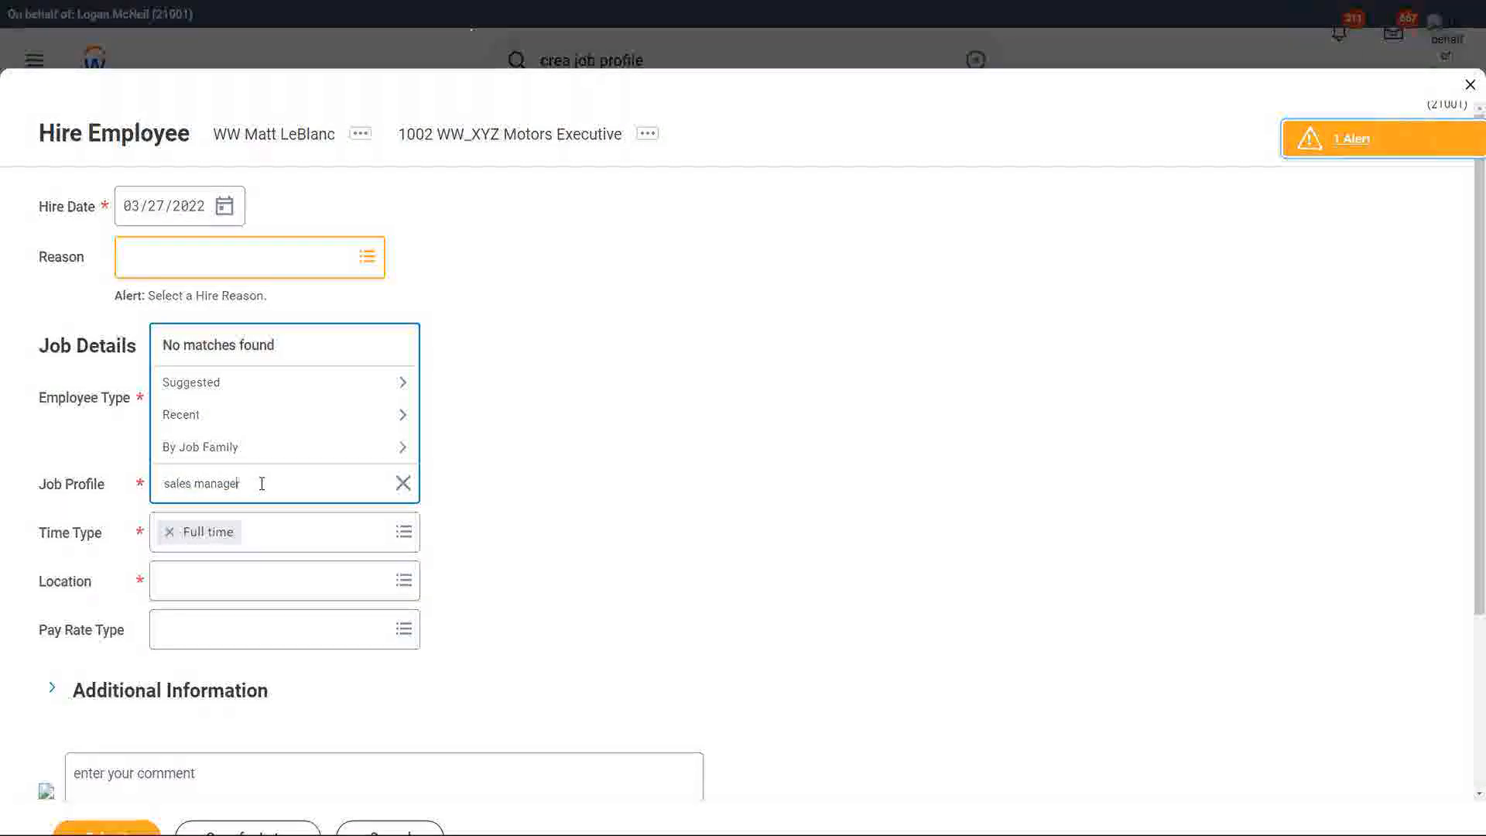
{"action": "type", "text": "ww"}
{"action": "key", "text": "Return"}
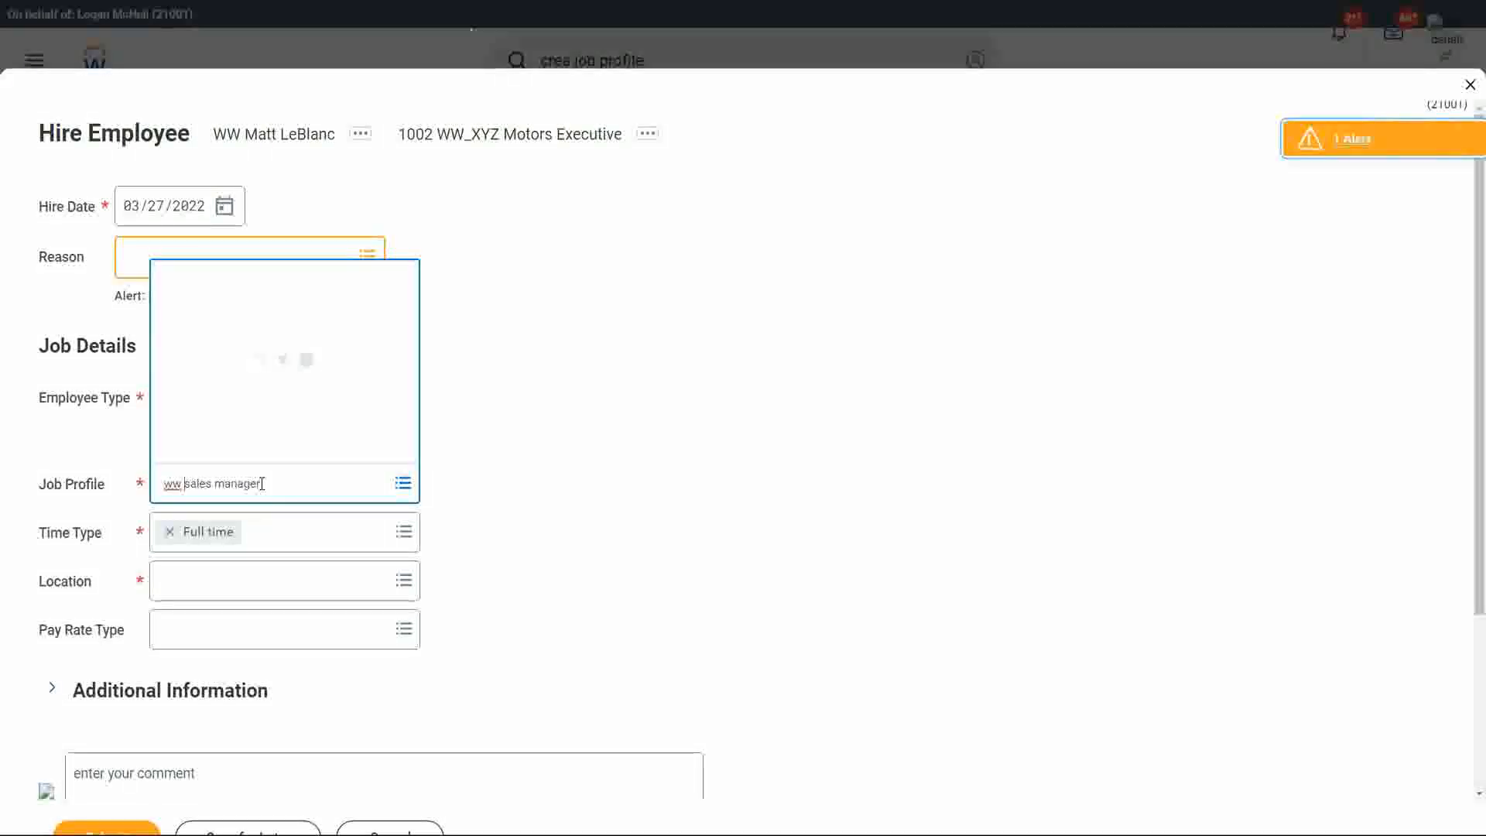
{"action": "left_click", "coordinate": [271, 209]}
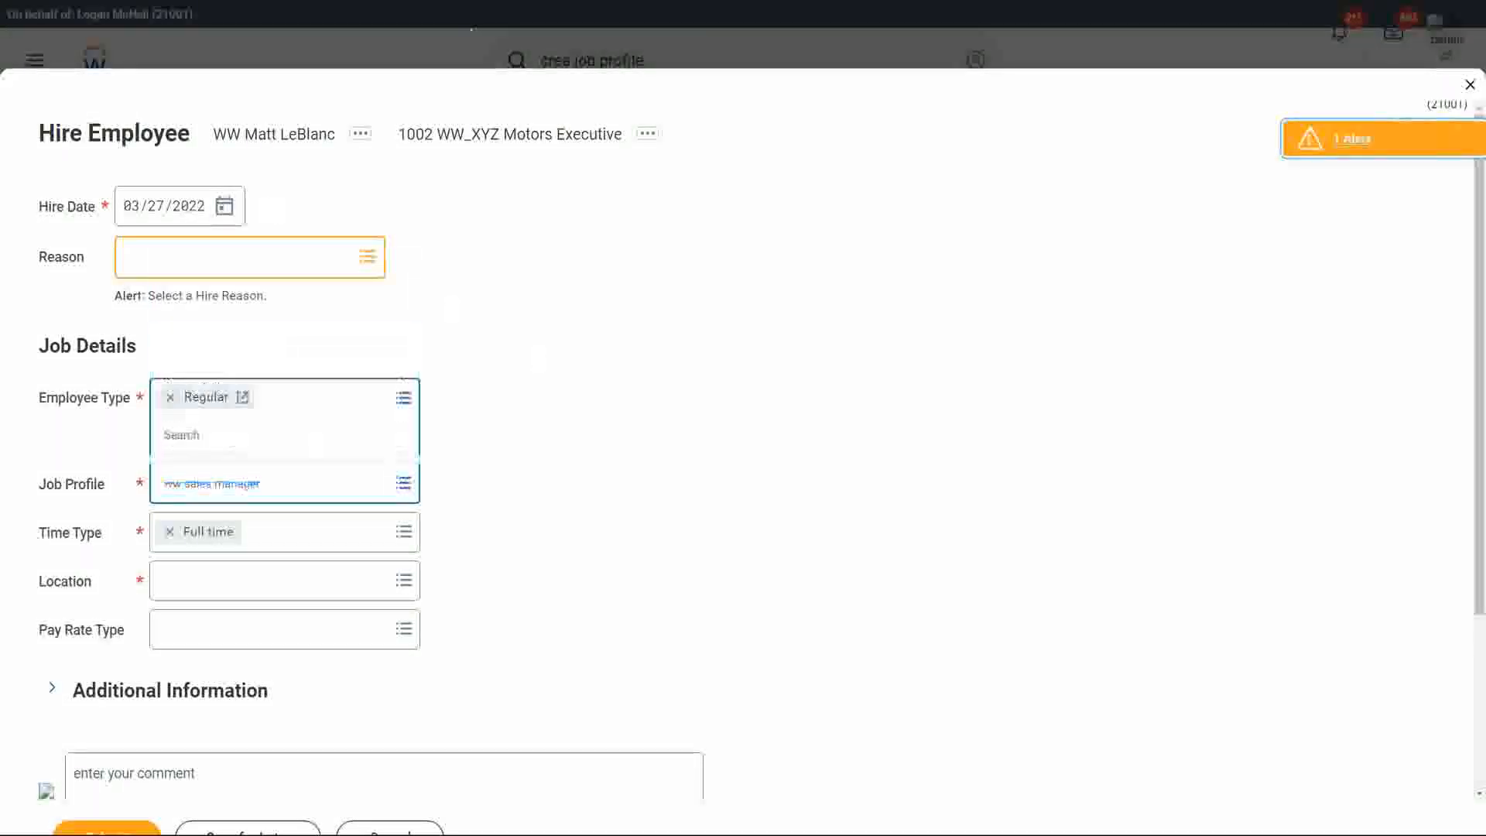
Set the hire date to 03/28/2022 and search the job profiles again for ww.
{"action": "left_click", "coordinate": [224, 206]}
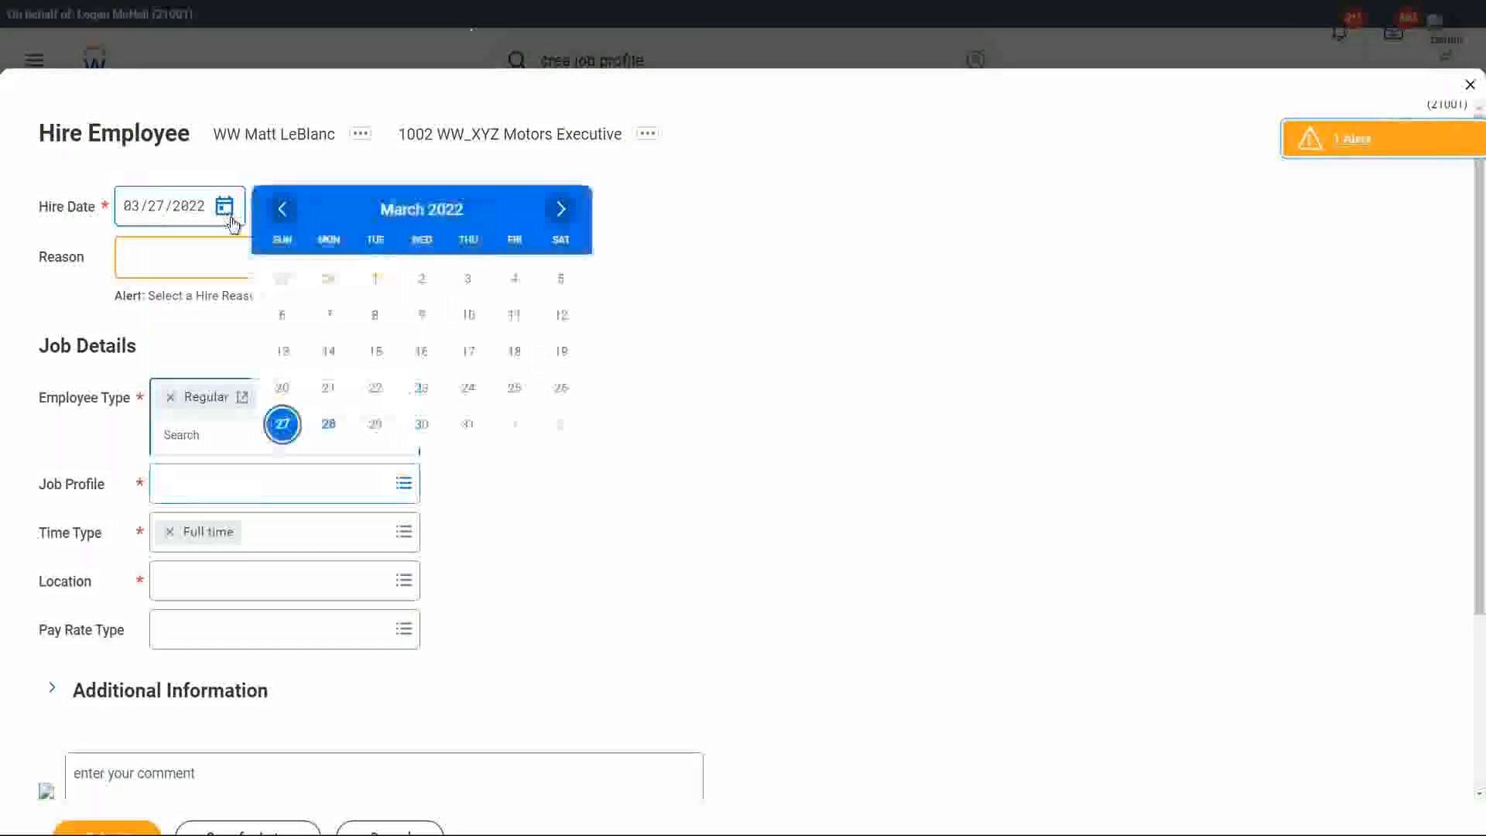
{"action": "left_click", "coordinate": [328, 424]}
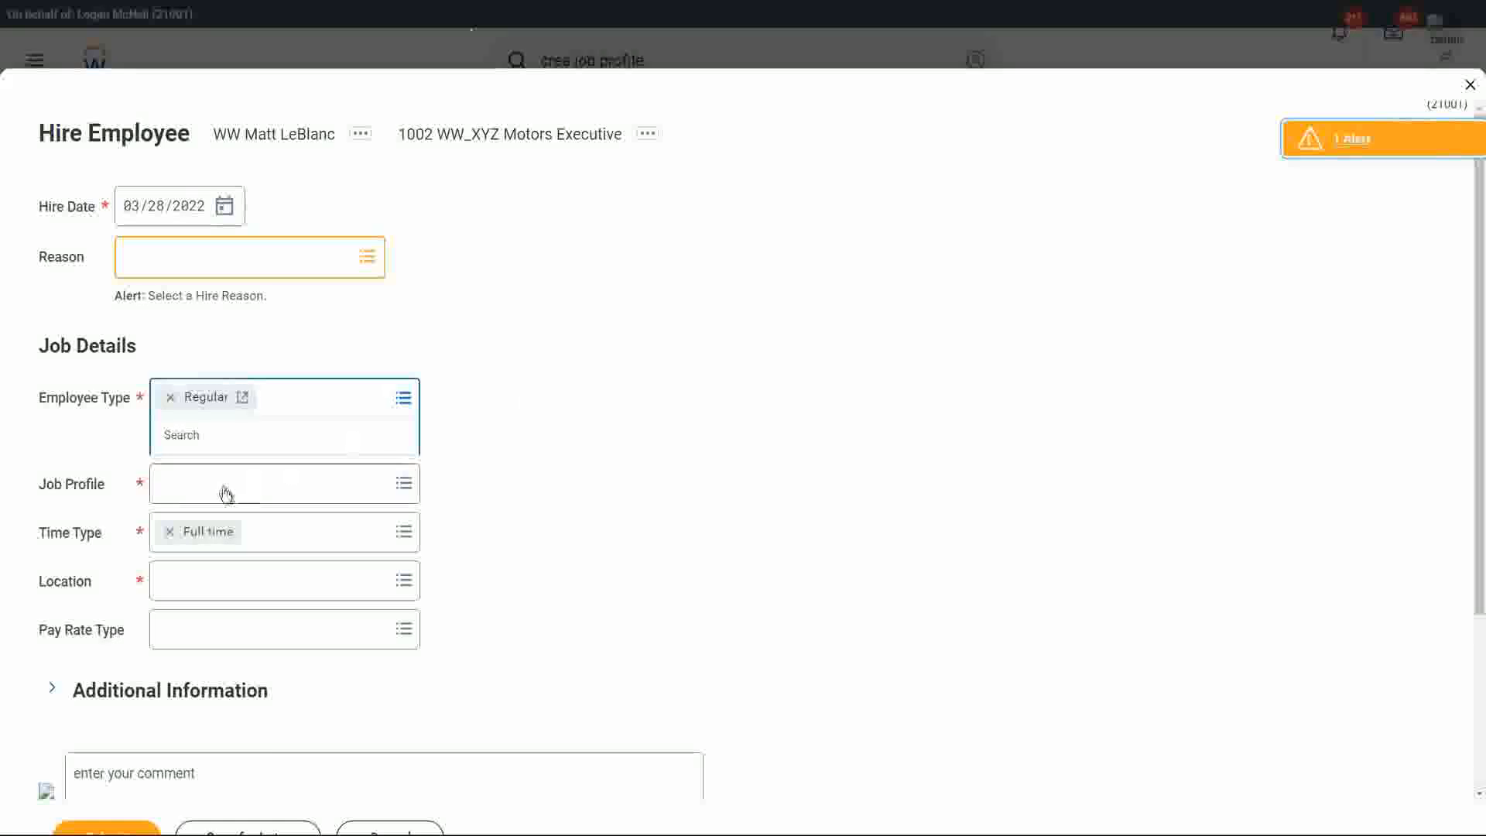
{"action": "left_click", "coordinate": [192, 486]}
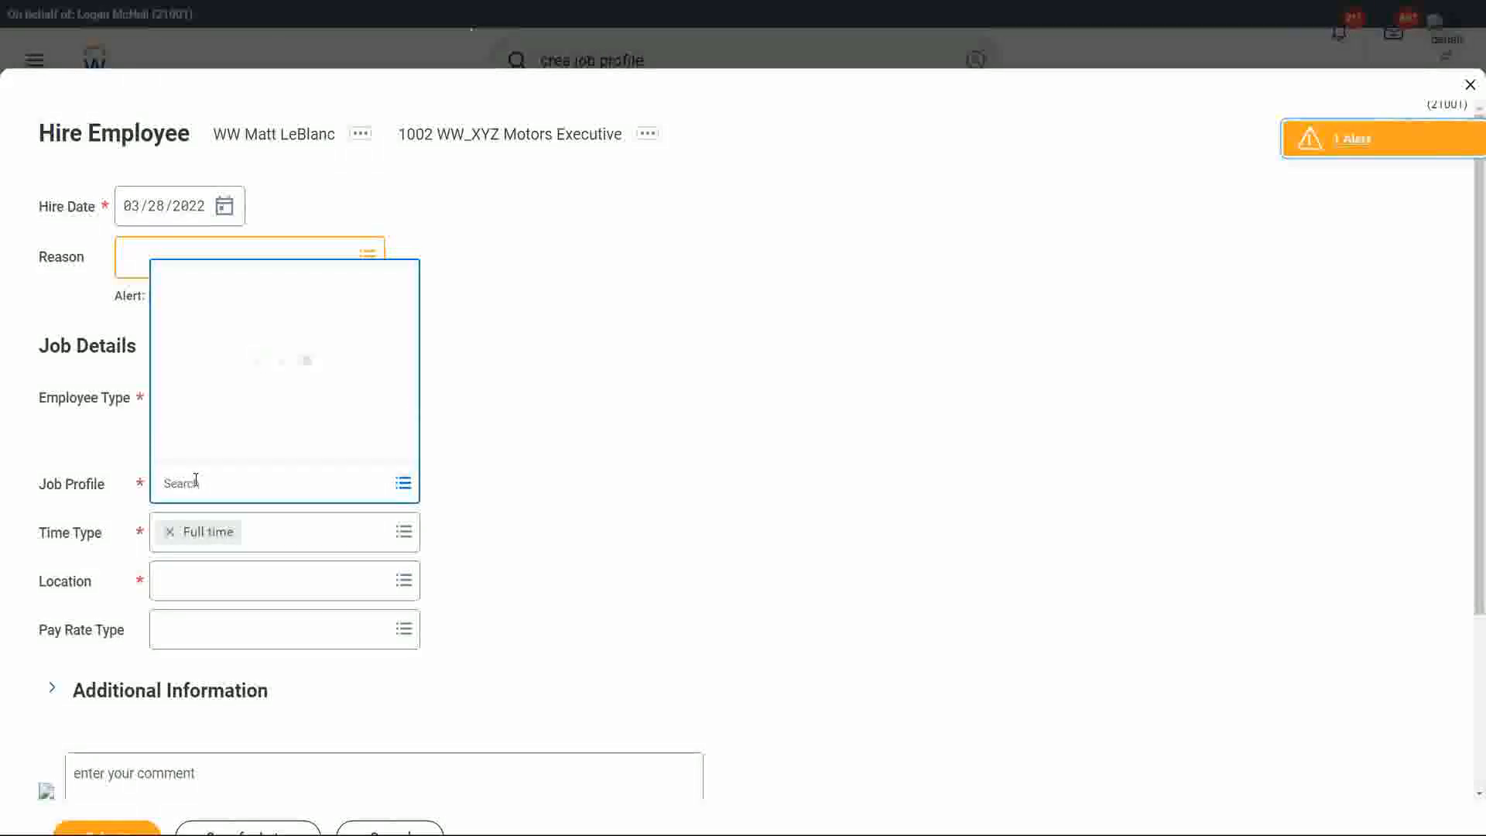
{"action": "type", "text": "ww"}
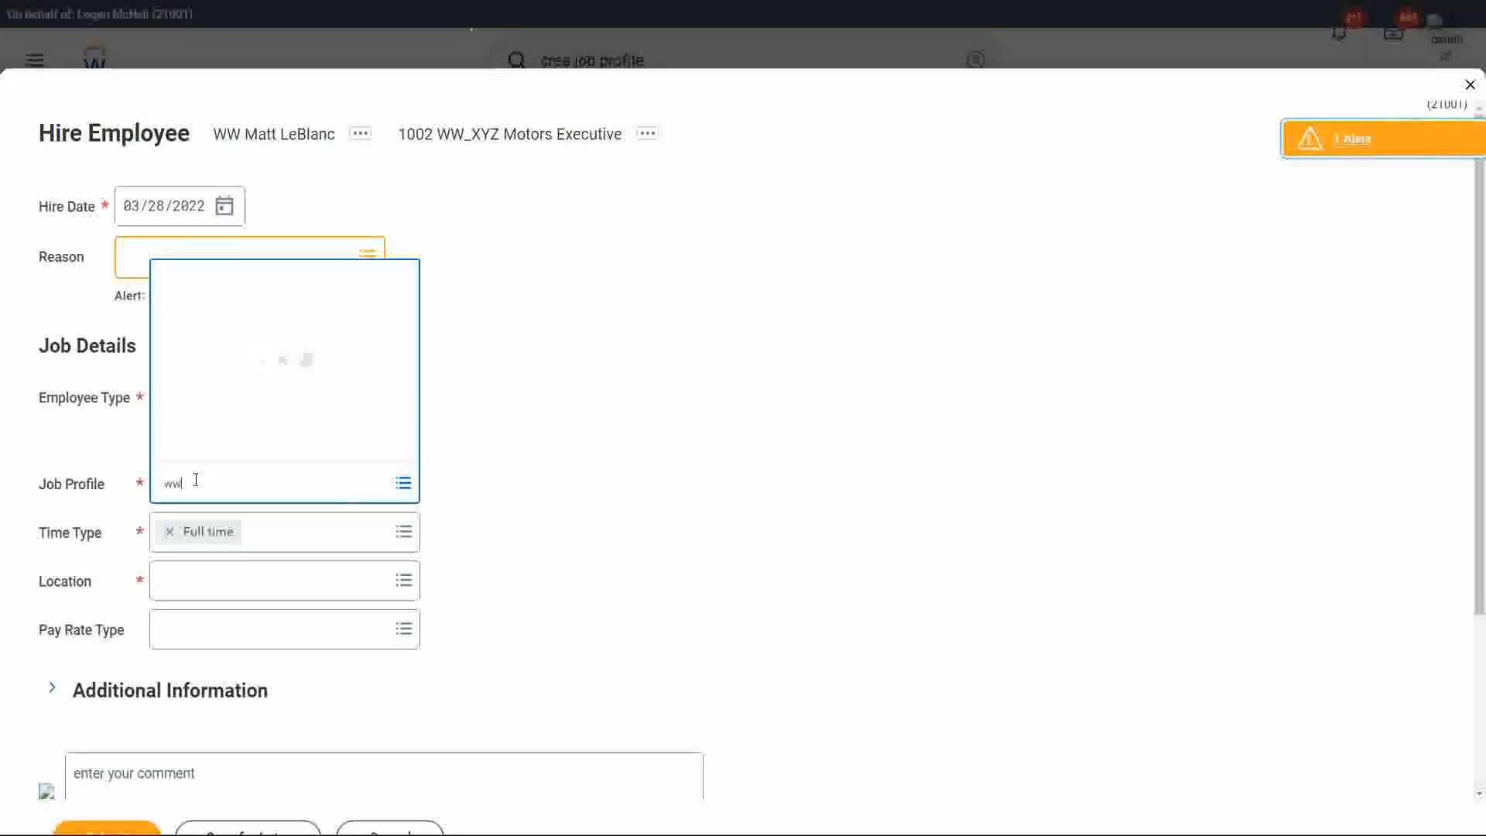
{"action": "key", "text": "Return"}
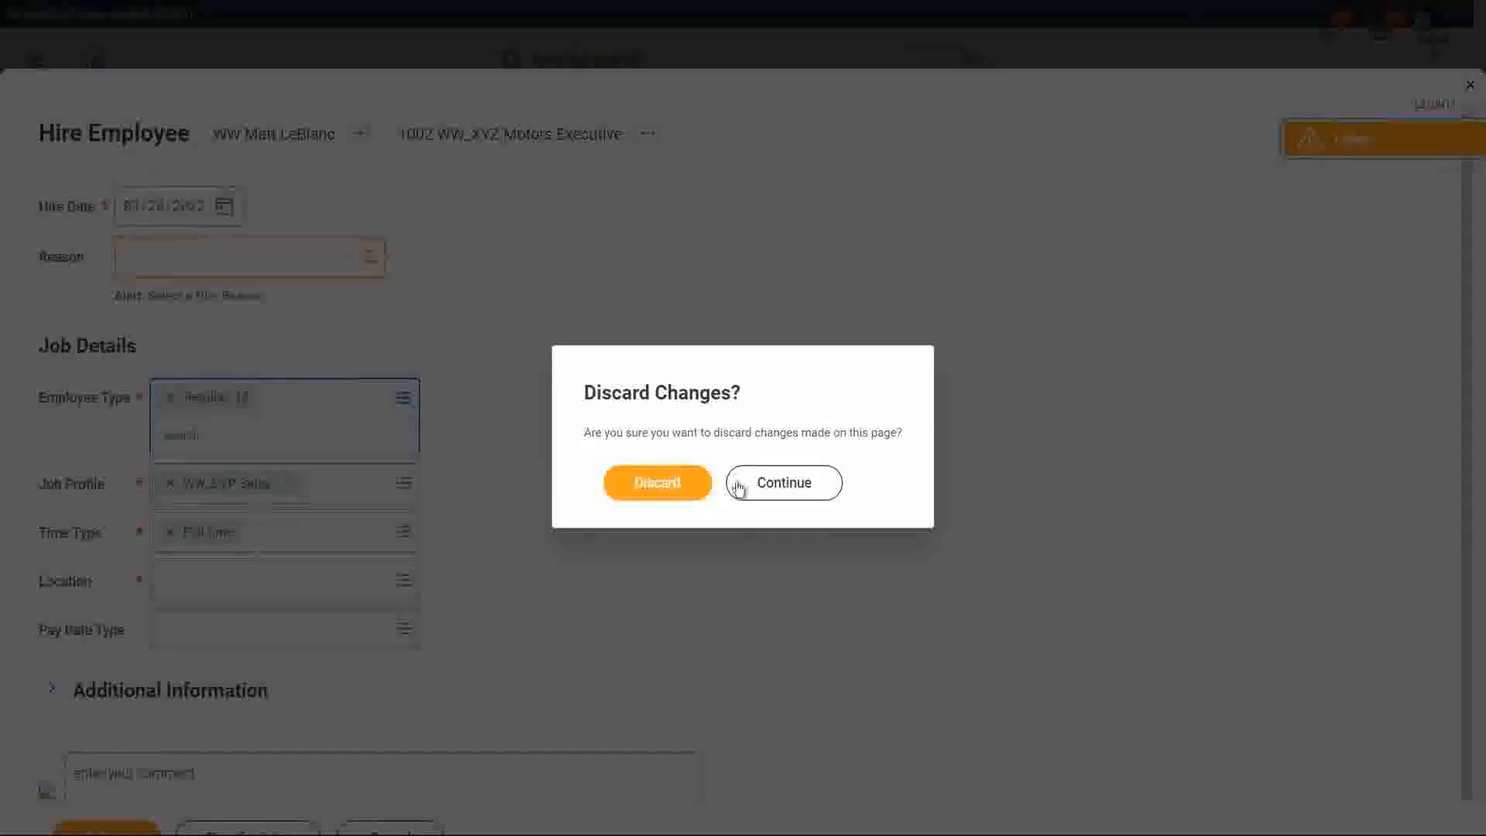
Discard the unfinished hire form and start the Create Job Profile task with effective date 03/27/2022.
{"action": "left_click", "coordinate": [663, 281]}
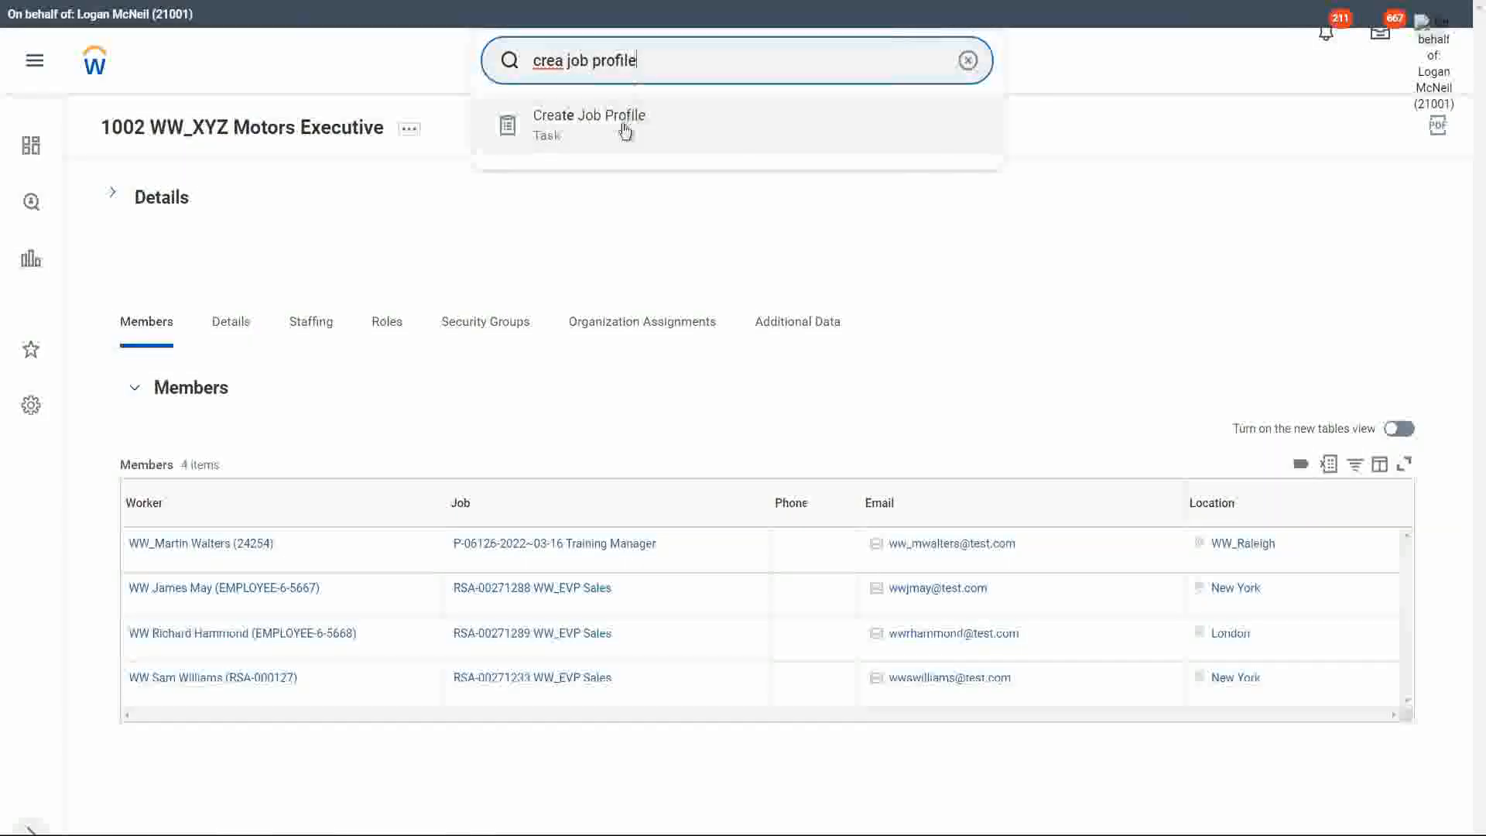
{"action": "left_click", "coordinate": [623, 130]}
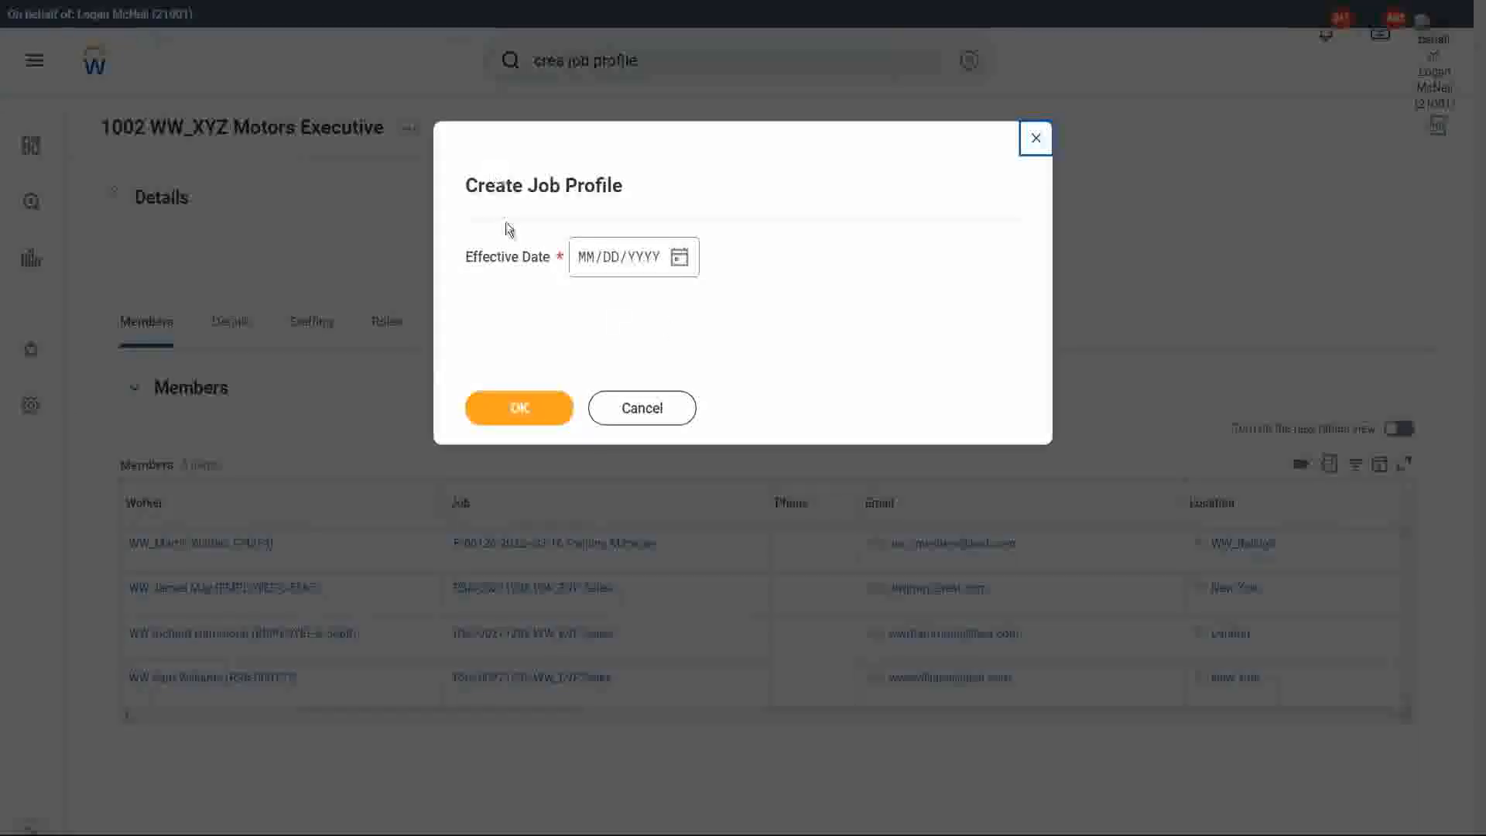
{"action": "left_click", "coordinate": [679, 258]}
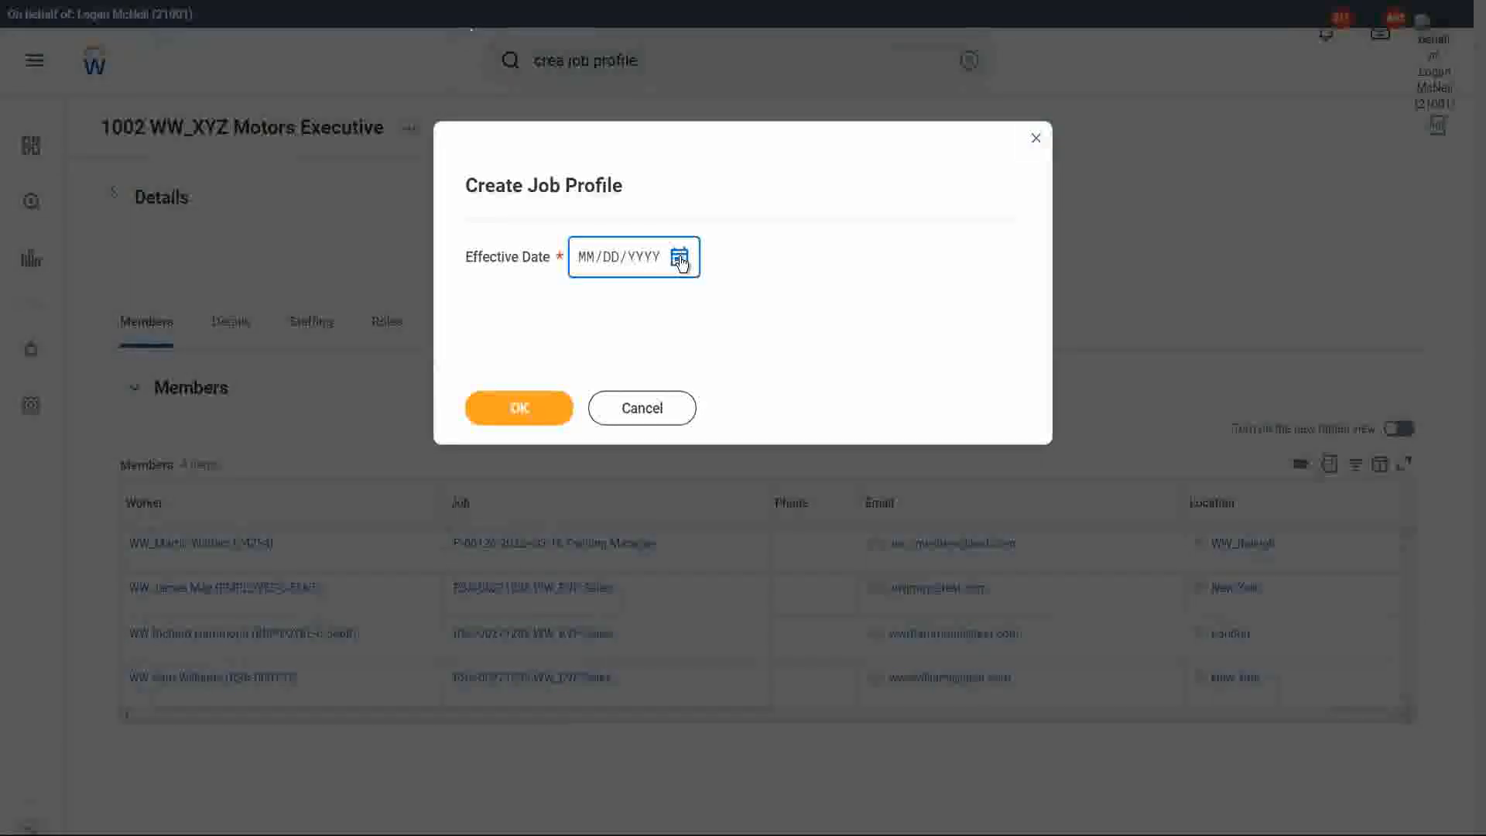
{"action": "left_click", "coordinate": [737, 476]}
{"action": "left_click", "coordinate": [503, 409]}
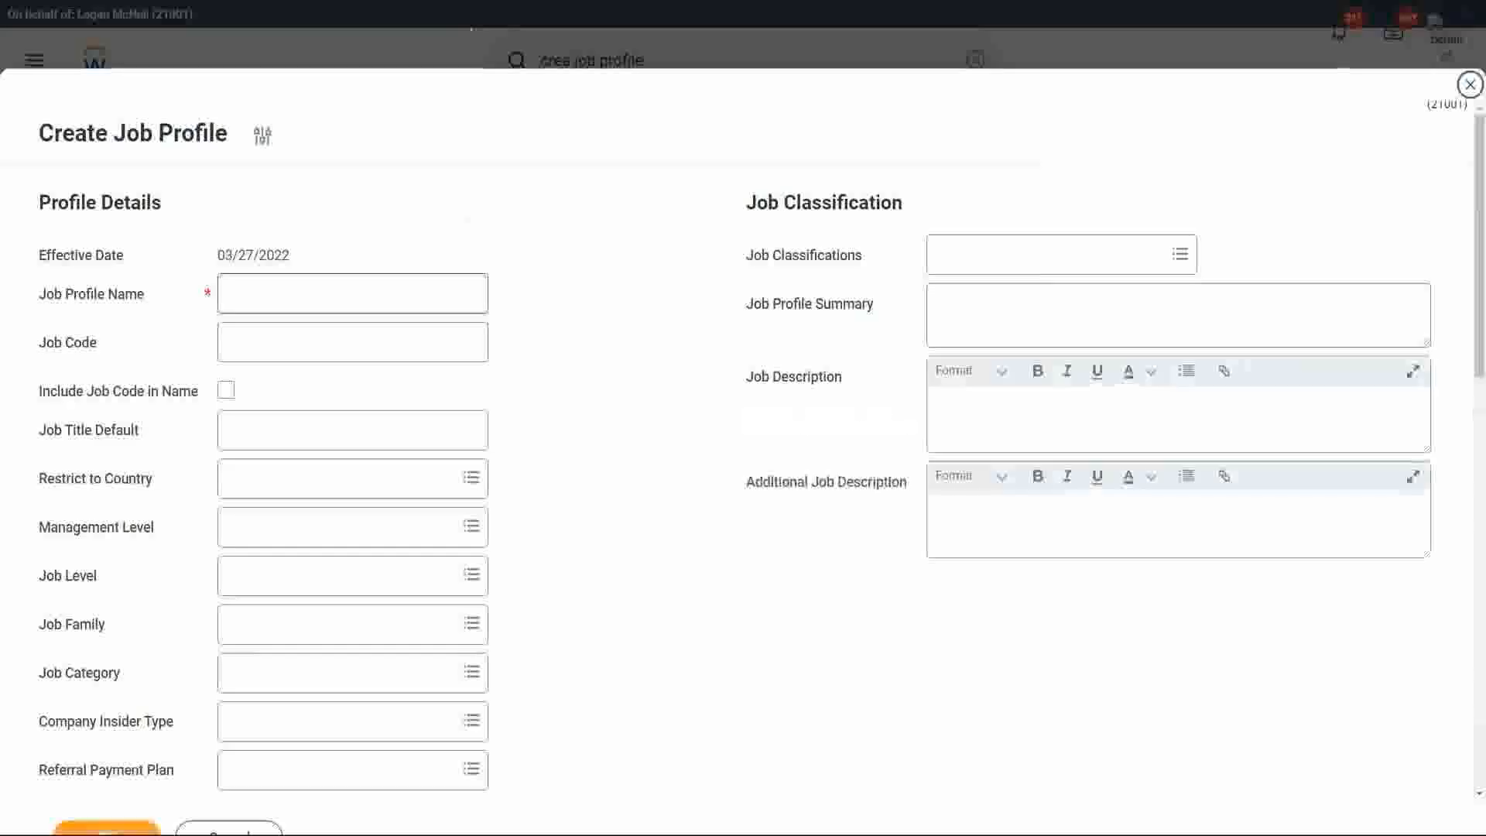
Name the new job profile WW Sales Manager.
{"action": "left_click", "coordinate": [254, 292]}
{"action": "type", "text": "WW Sales Manager"}
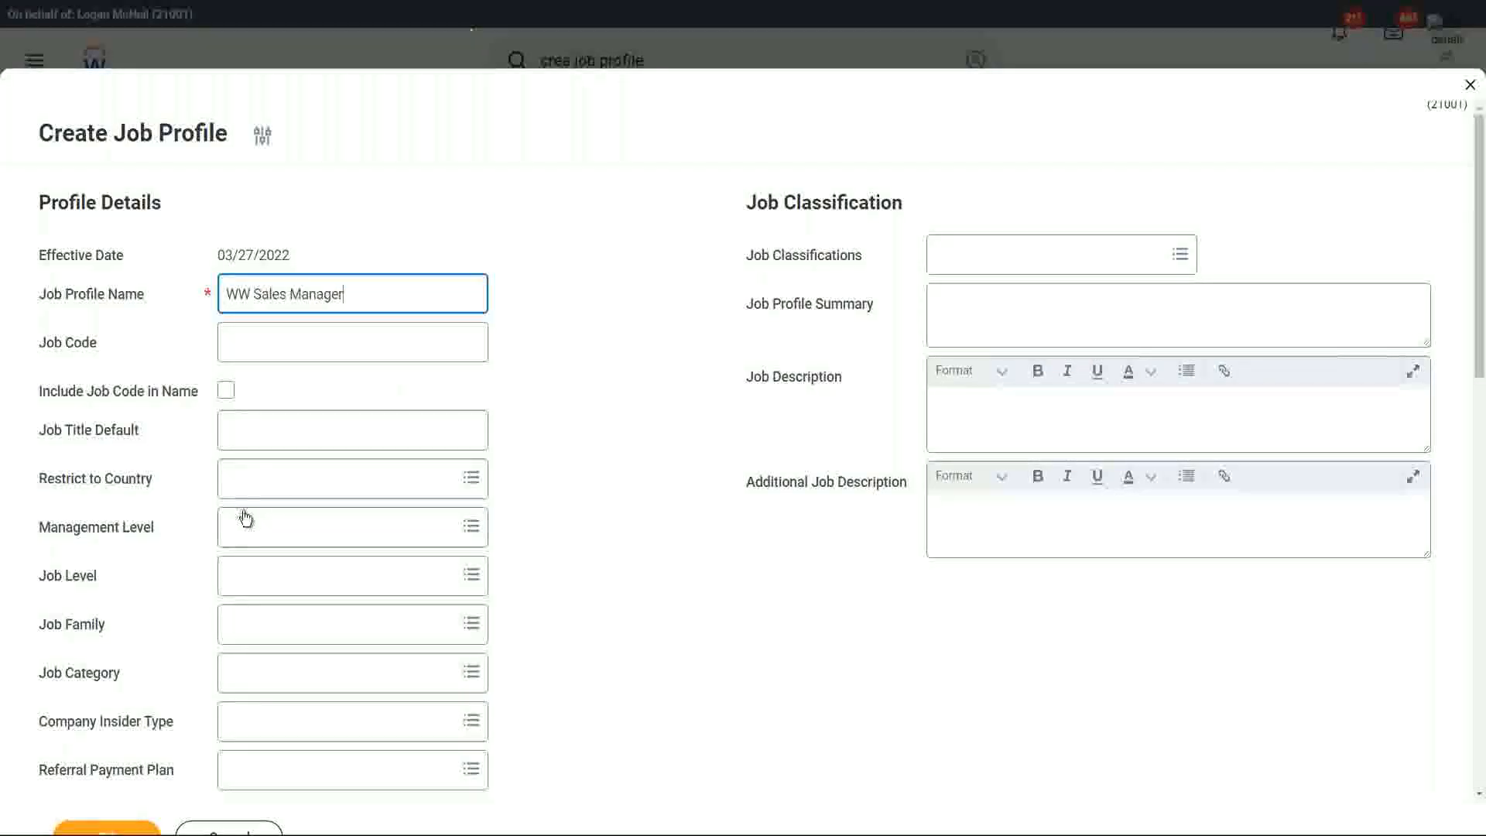
Search the management levels for Manager and preview the details of the two entries named Manager.
{"action": "left_click", "coordinate": [256, 532]}
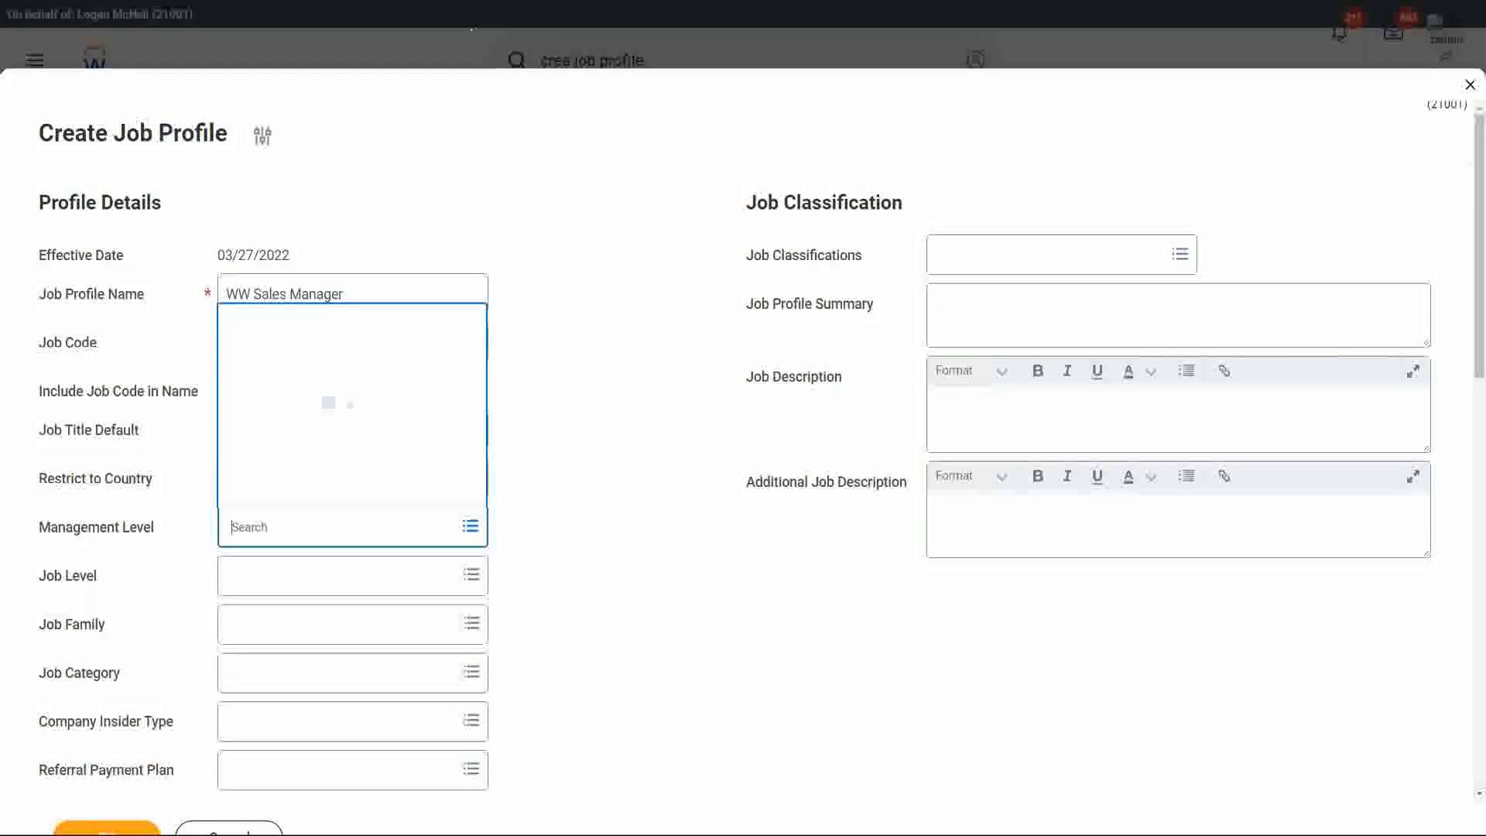
{"action": "key", "text": "Return"}
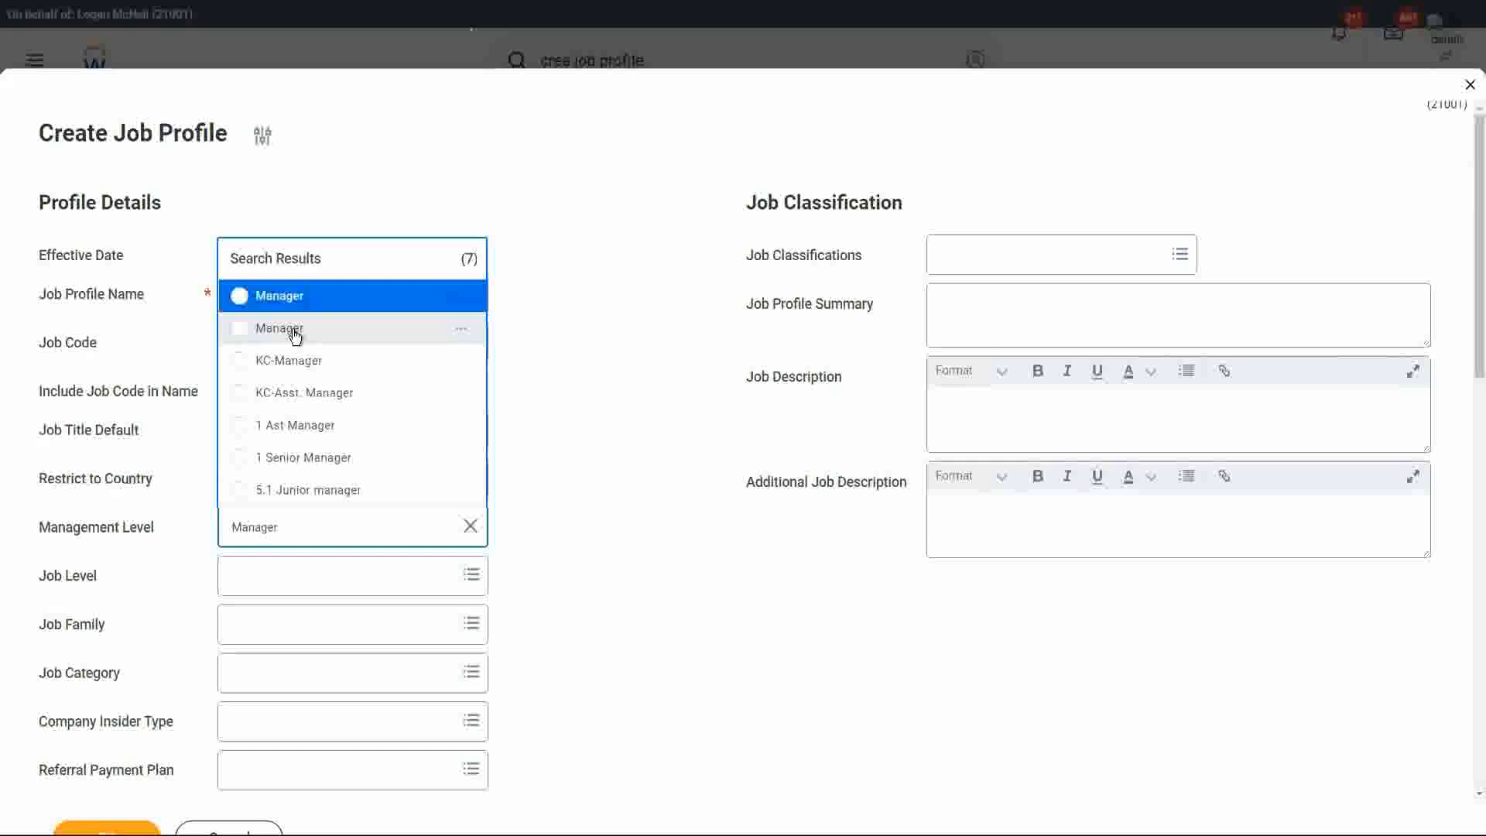
{"action": "left_click", "coordinate": [463, 331]}
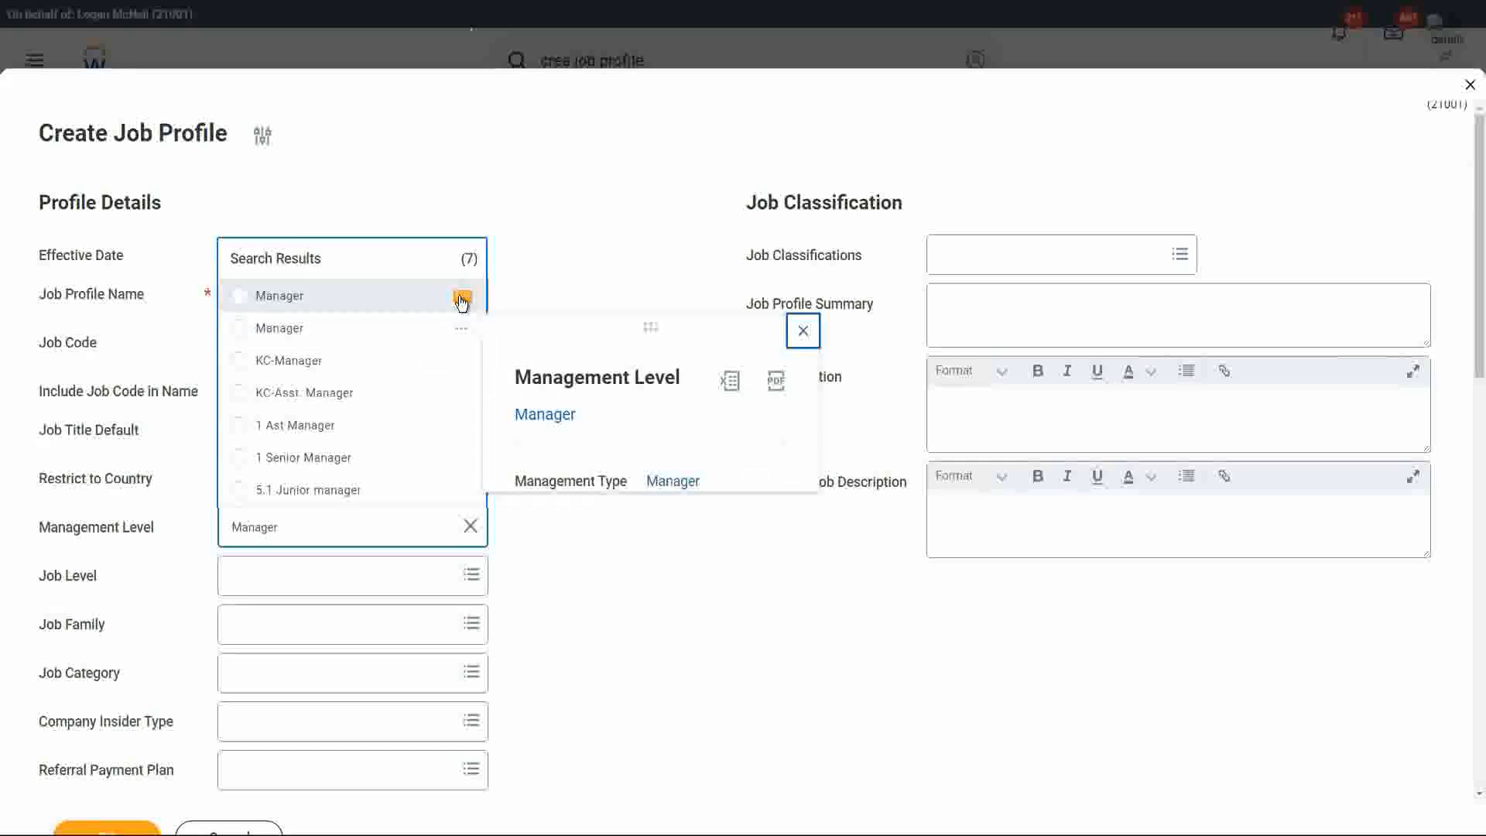
{"action": "left_click", "coordinate": [461, 300]}
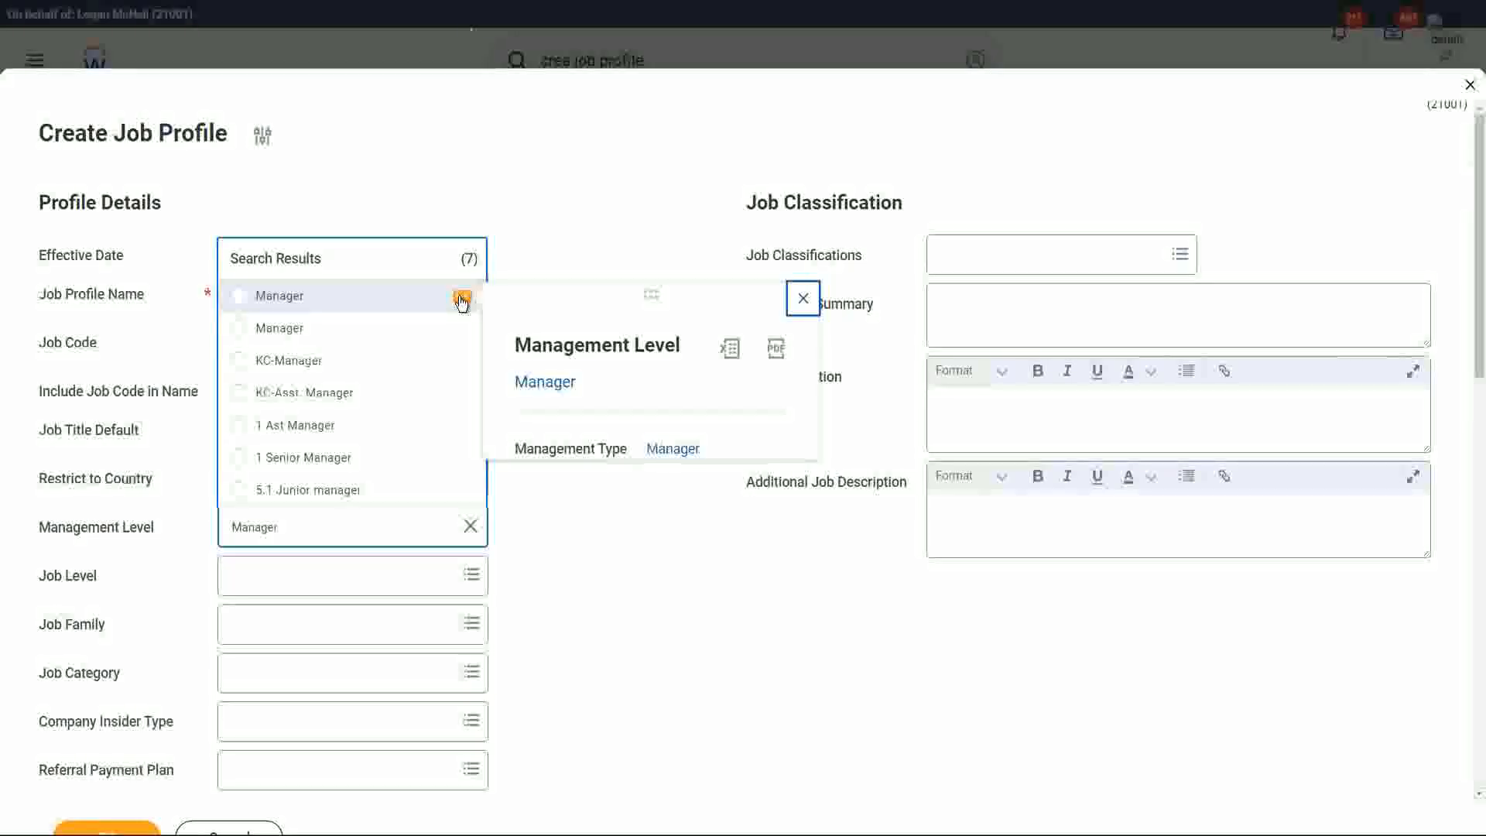
{"action": "left_click", "coordinate": [467, 332]}
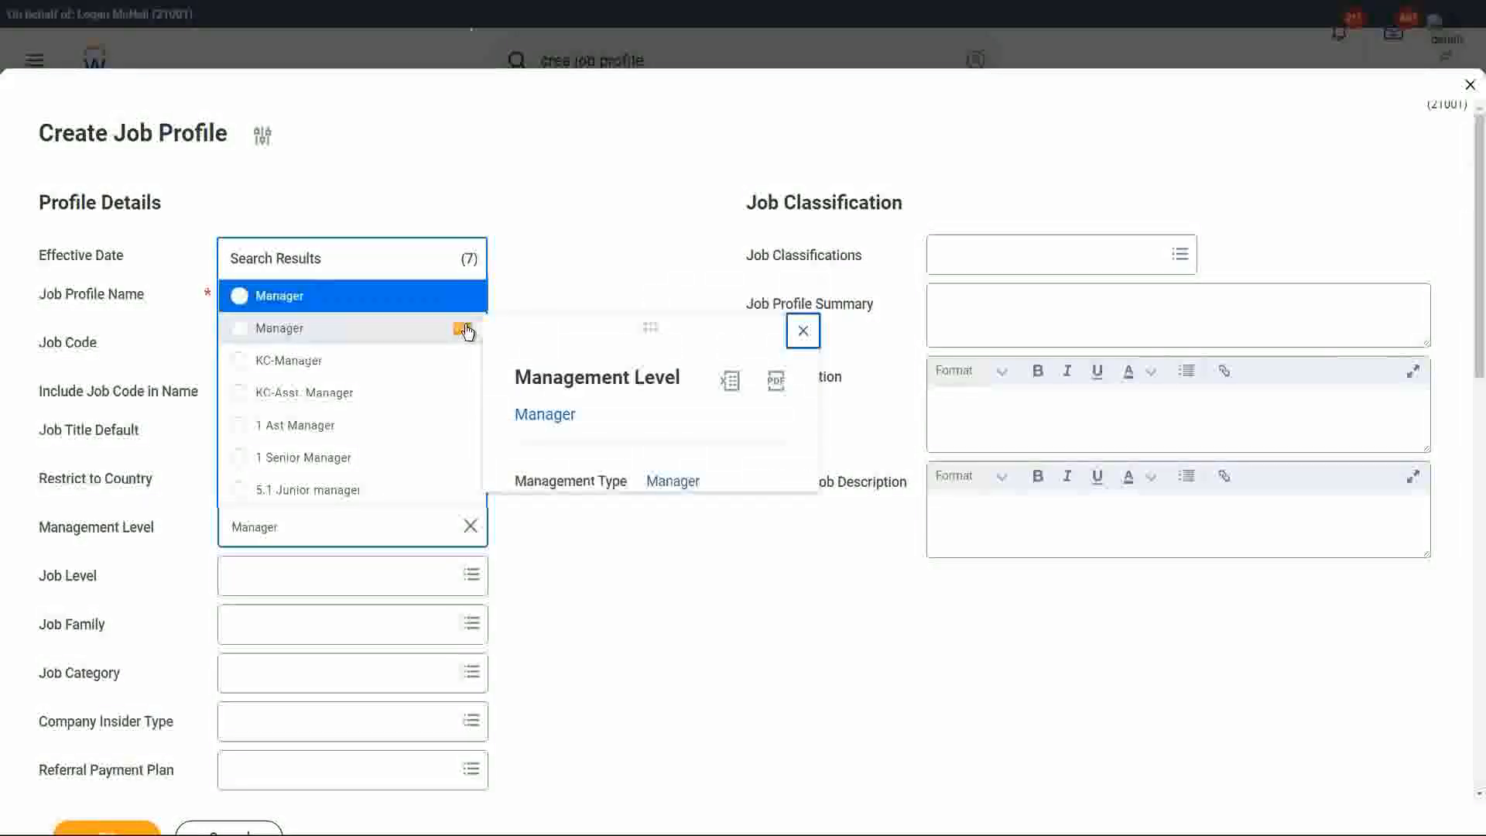
Try to find a supervisor management level, searching for Supervisor and 7 Supervisor and browsing the Management Level category.
{"action": "left_click", "coordinate": [301, 527]}
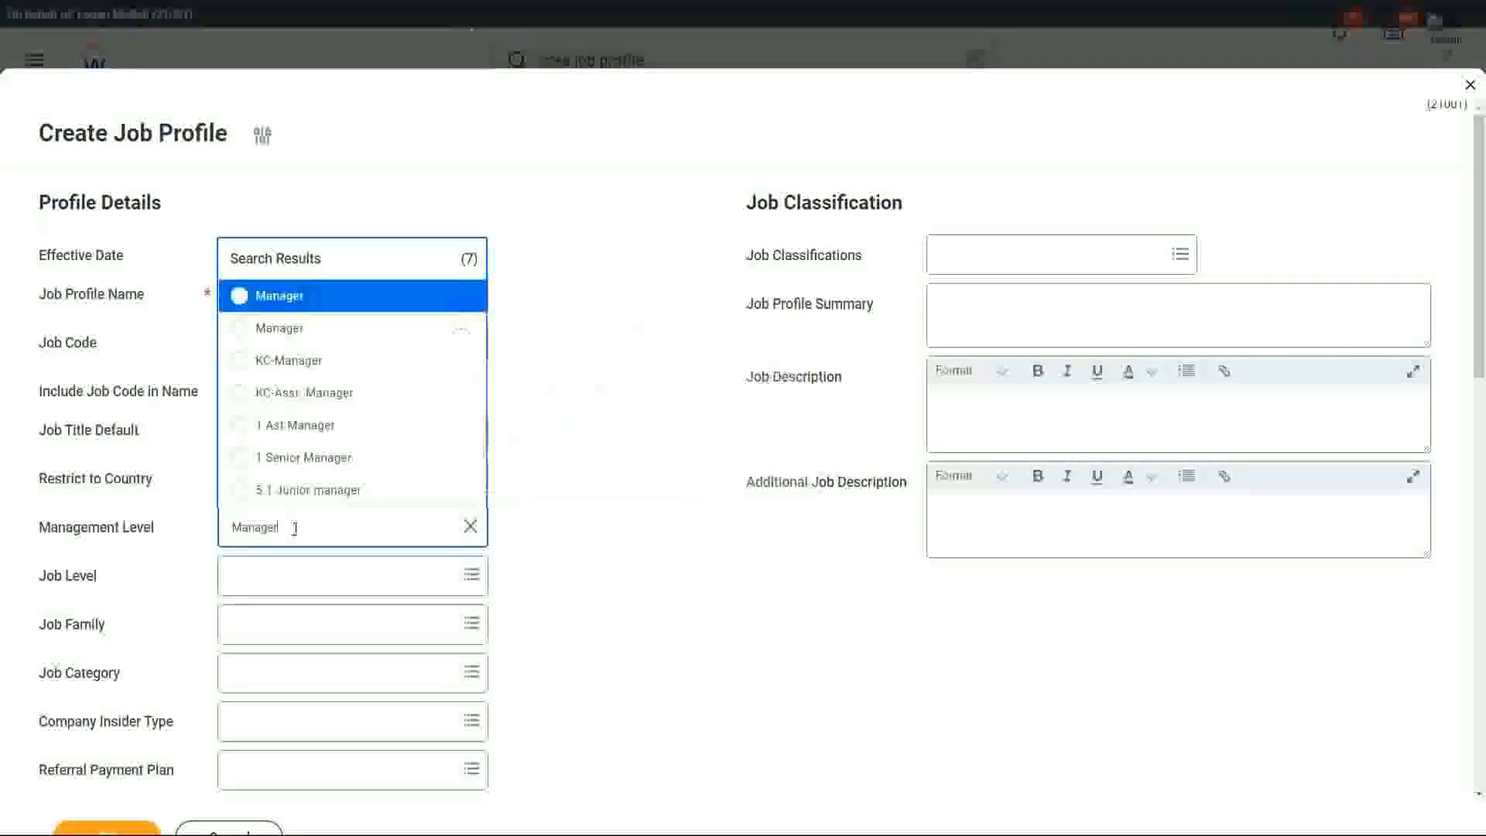
{"action": "double_click", "coordinate": [302, 527]}
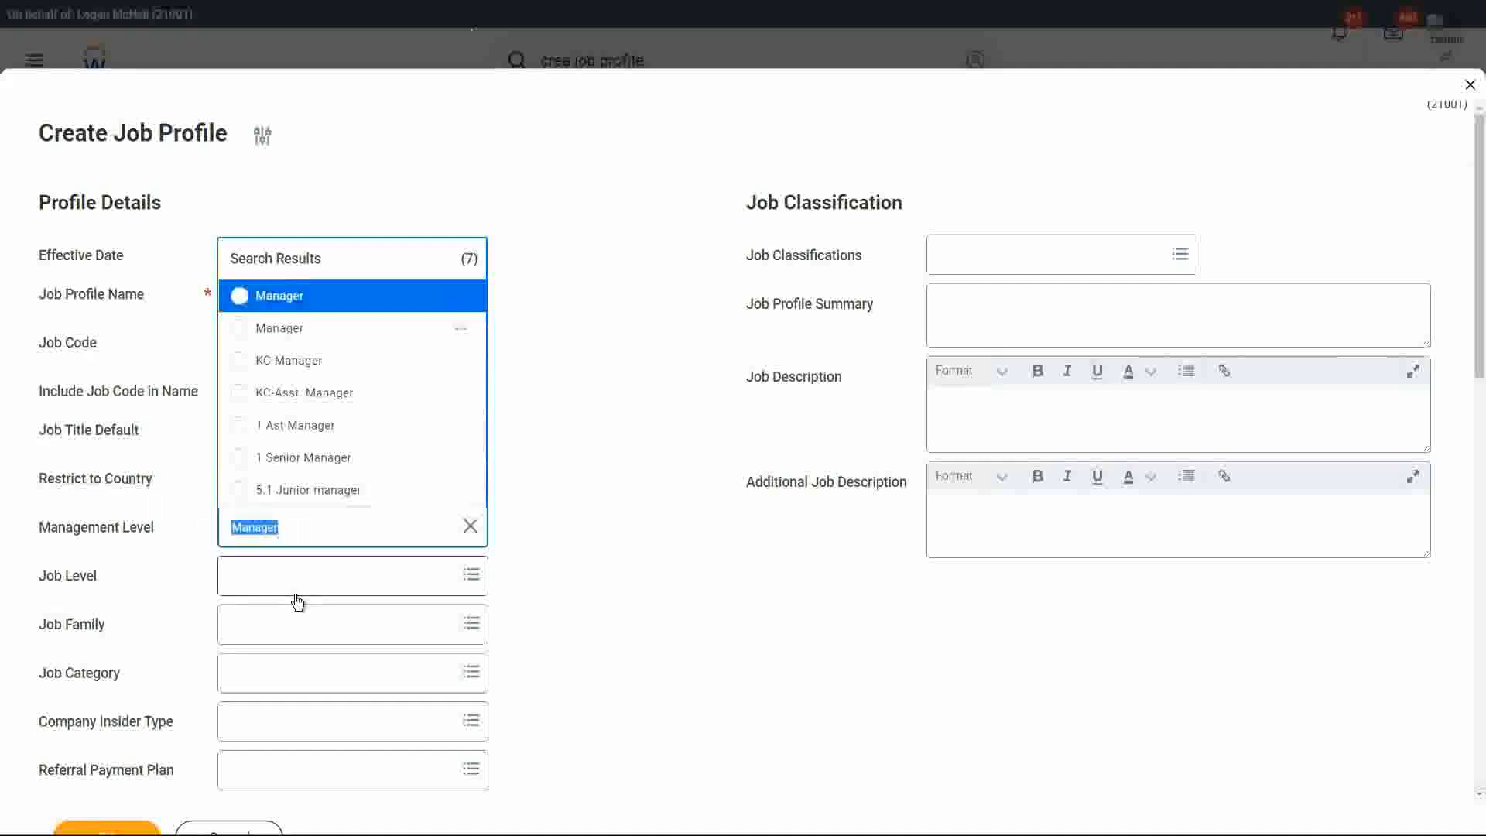
{"action": "type", "text": "Supervisor"}
{"action": "key", "text": "Return"}
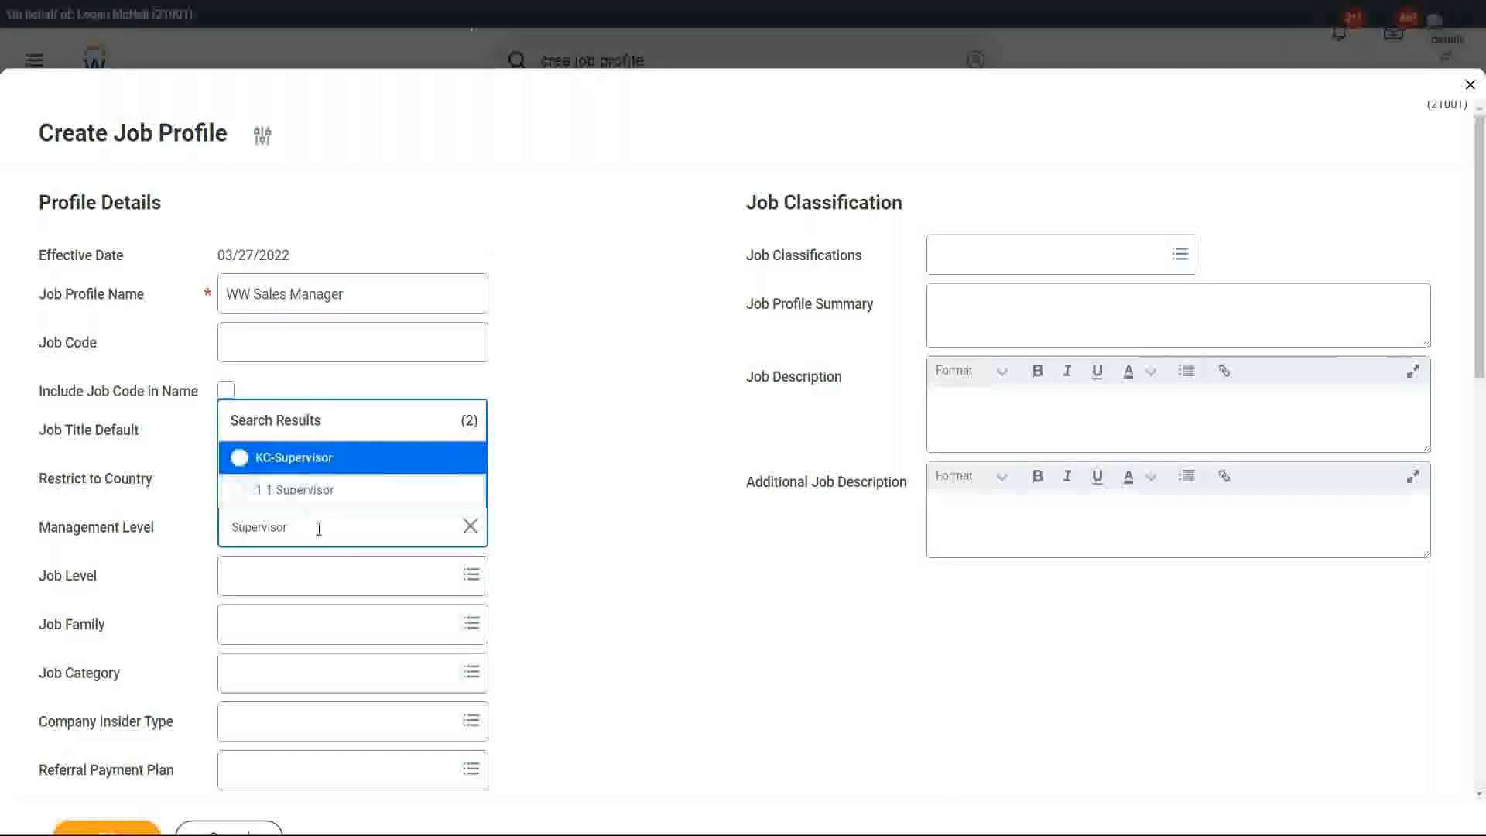
{"action": "key", "text": "Left"}
{"action": "key", "text": "Left"}
{"action": "key", "text": "Left"}
{"action": "key", "text": "Left"}
{"action": "key", "text": "Left"}
{"action": "key", "text": "Left"}
{"action": "key", "text": "Left"}
{"action": "key", "text": "Left"}
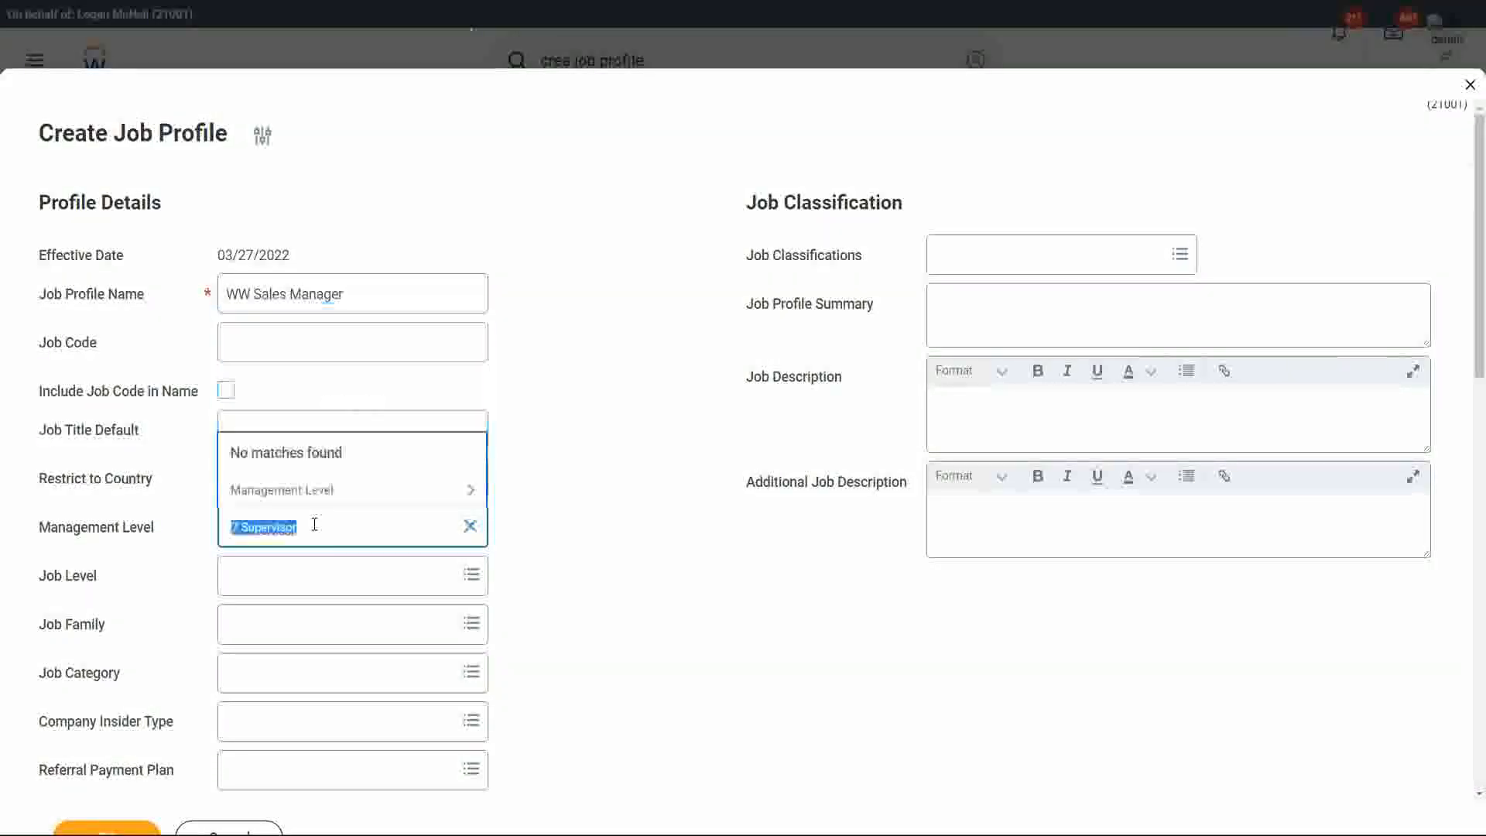
{"action": "left_click", "coordinate": [469, 492]}
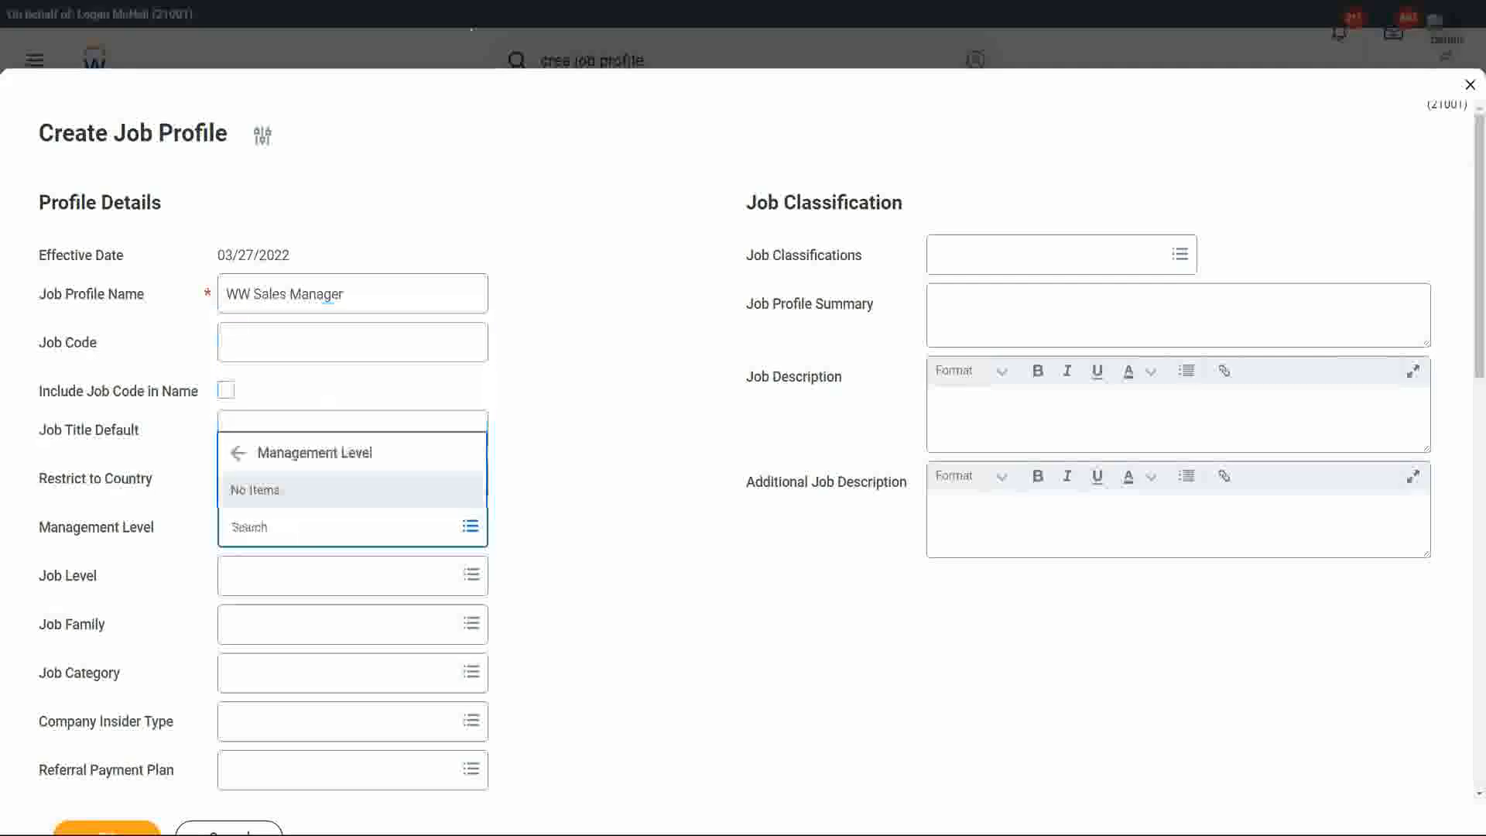
Set the new job profile's management level to Manager.
{"action": "left_click", "coordinate": [305, 527]}
{"action": "type", "text": "Manager"}
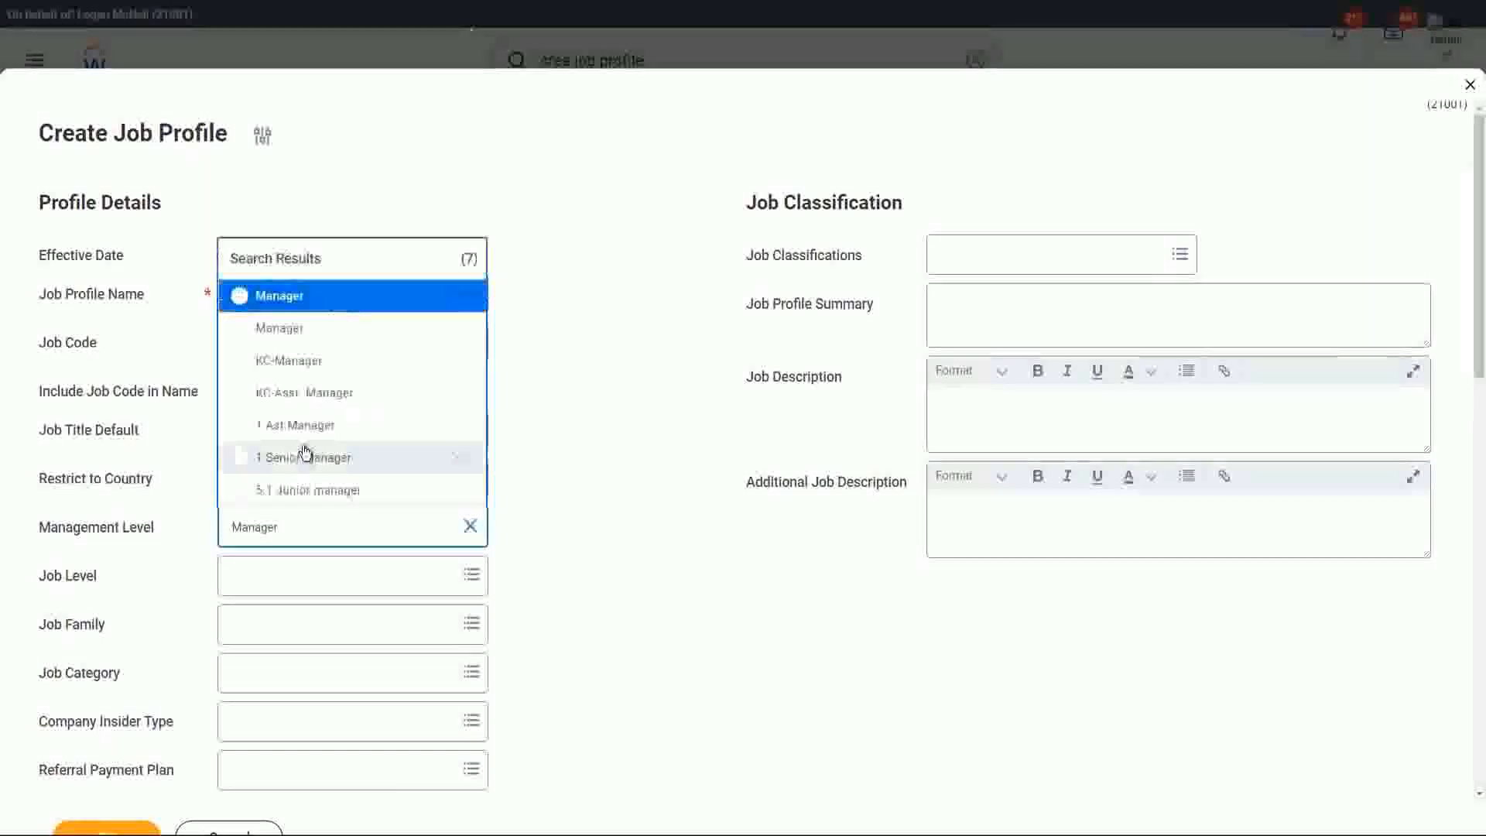
{"action": "left_click", "coordinate": [638, 585]}
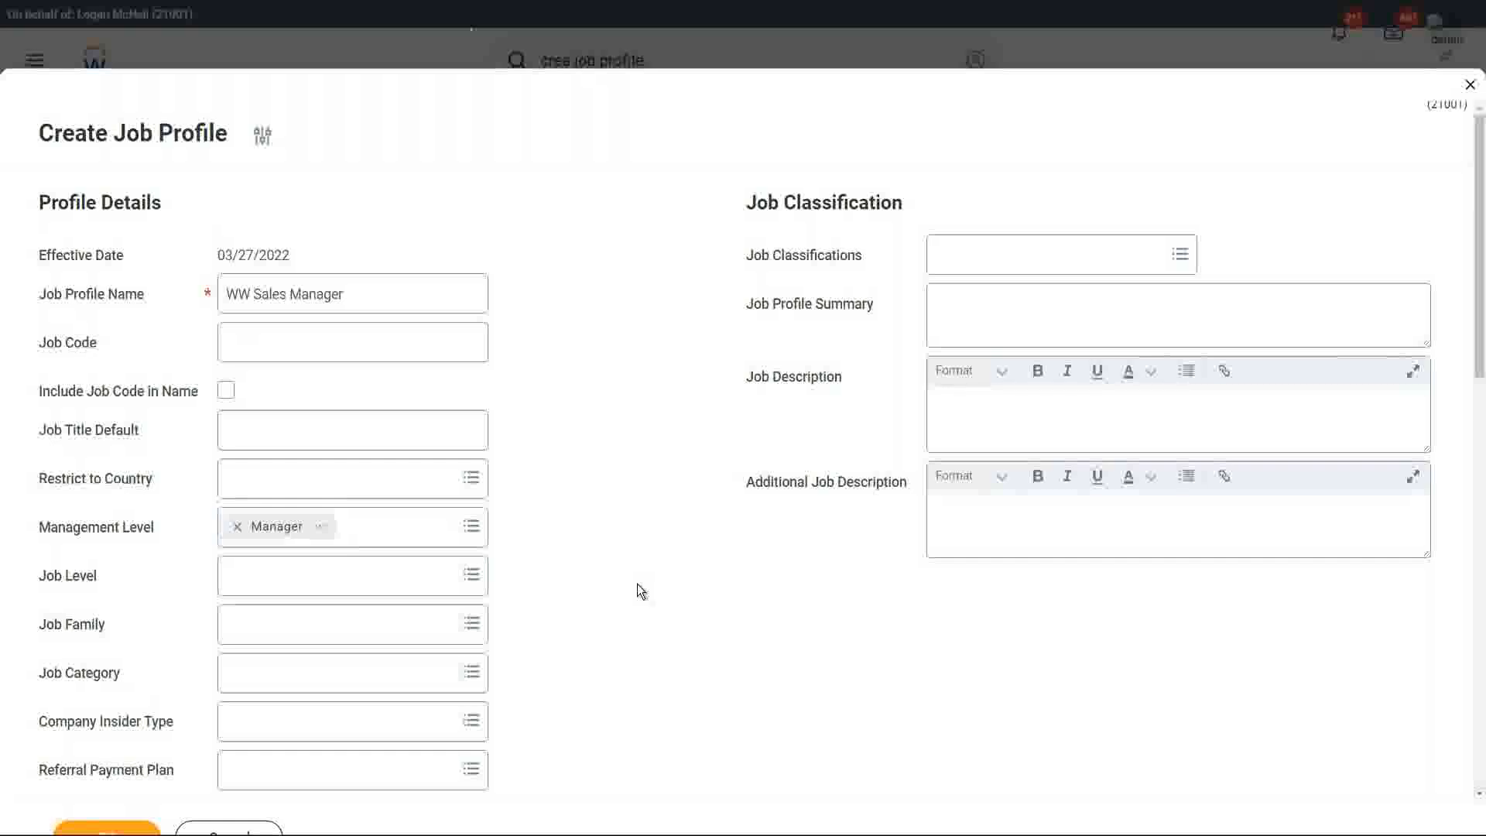
Set the job profile's compensation grade to WW_Managers or Above.
{"action": "scroll", "coordinate": [636, 589], "scroll_direction": "down", "scroll_amount": 8}
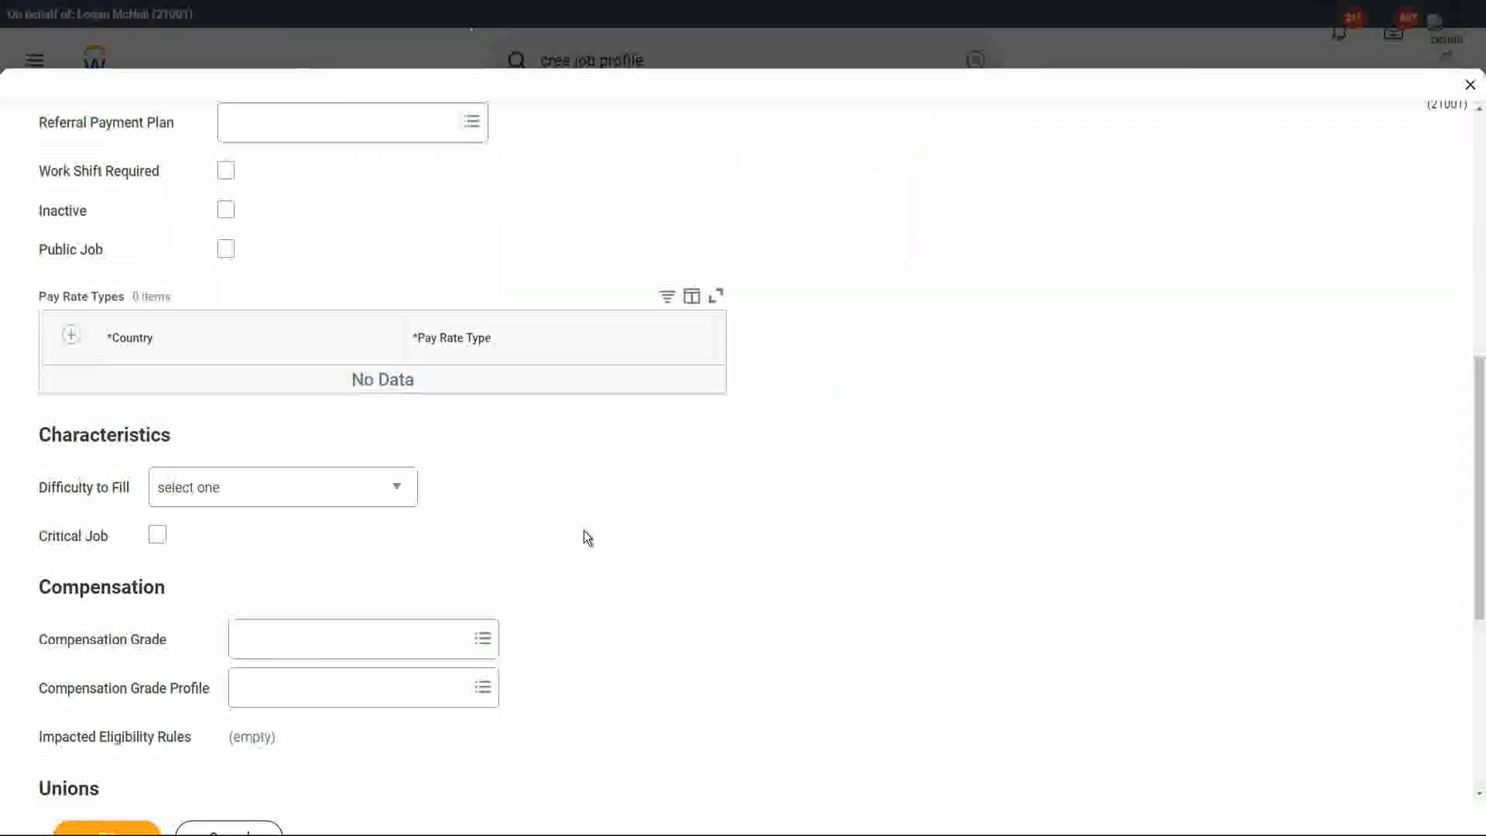
{"action": "scroll", "coordinate": [587, 537], "scroll_direction": "down", "scroll_amount": 2}
{"action": "left_click", "coordinate": [261, 483]}
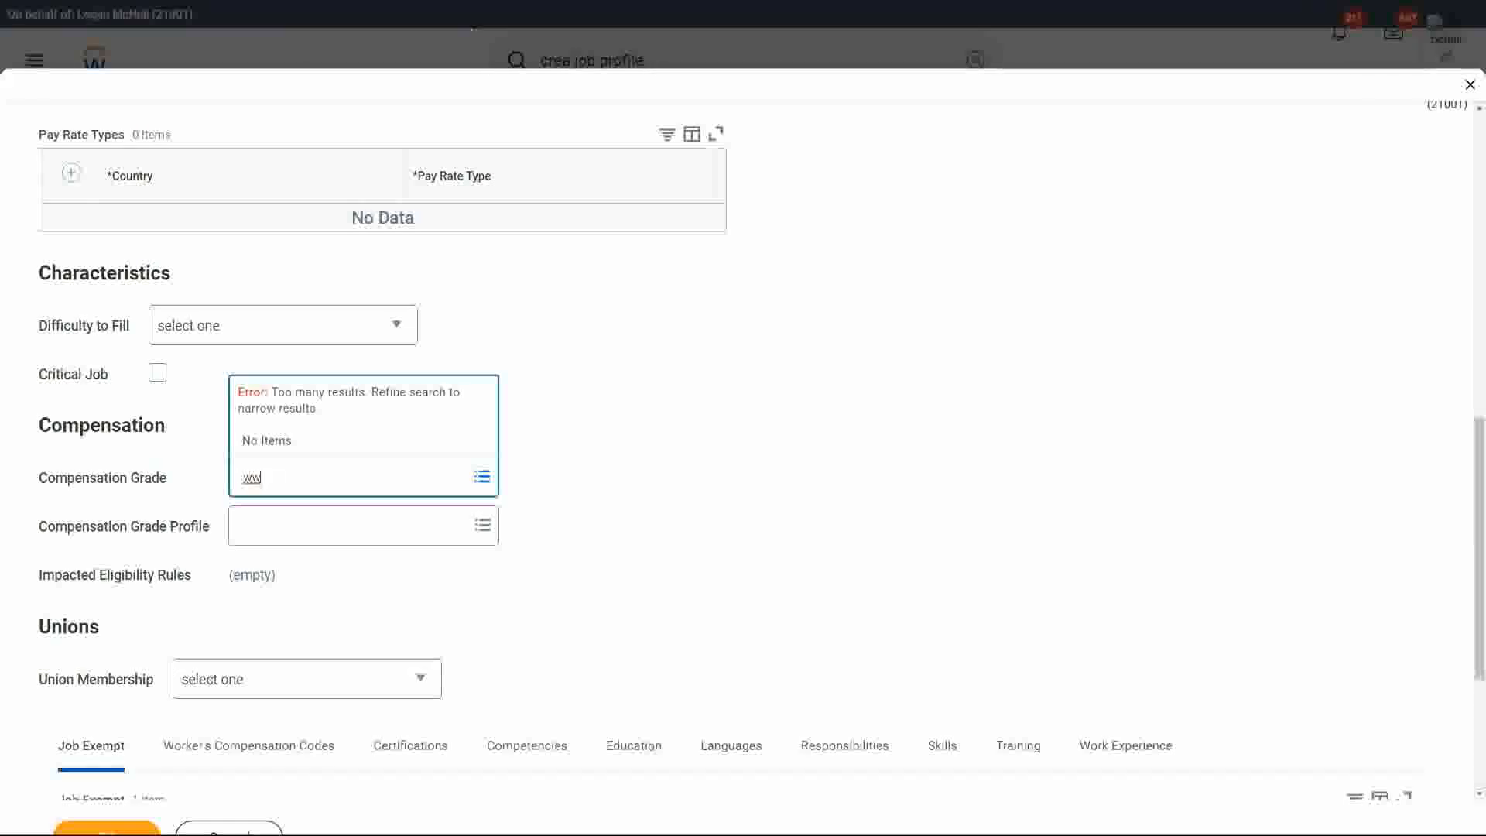
{"action": "type", "text": "ww mana"}
{"action": "left_click", "coordinate": [339, 349]}
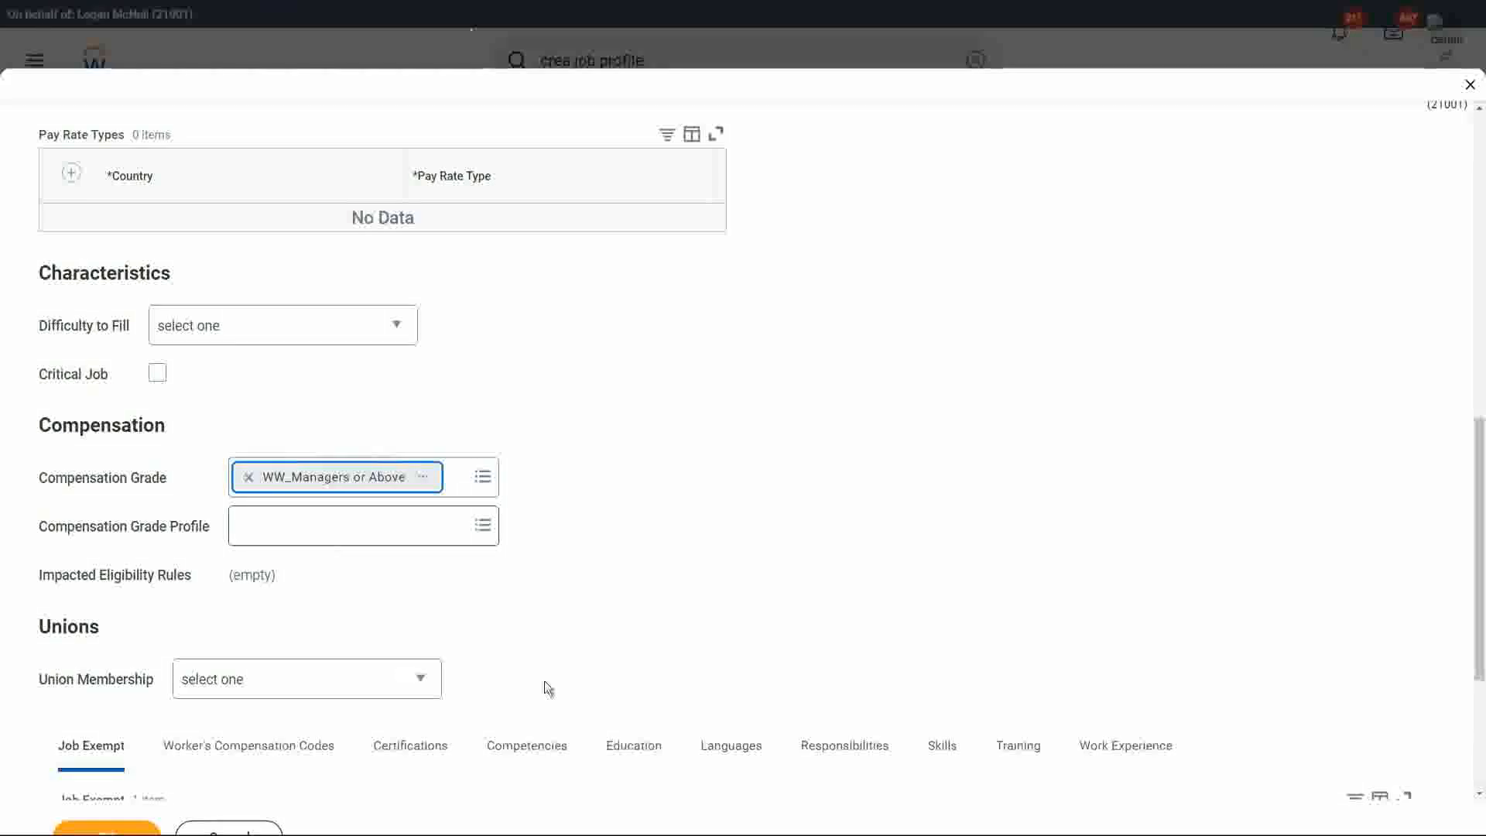
Copy the job profile name WW Sales Manager and submit the new job profile.
{"action": "scroll", "coordinate": [569, 331], "scroll_direction": "up", "scroll_amount": 10}
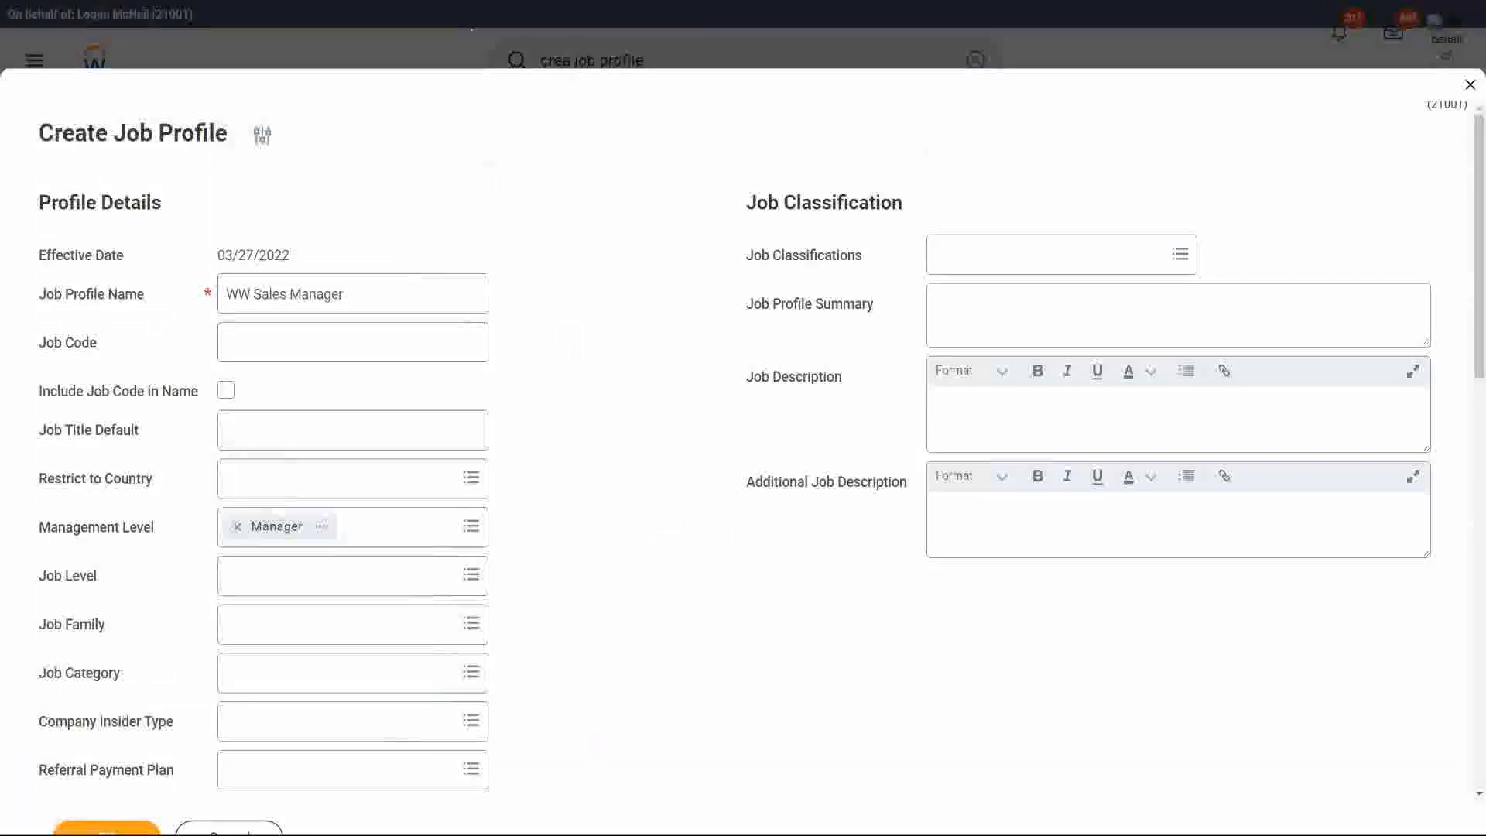
{"action": "triple_click", "coordinate": [362, 294]}
{"action": "key", "text": "ctrl+c"}
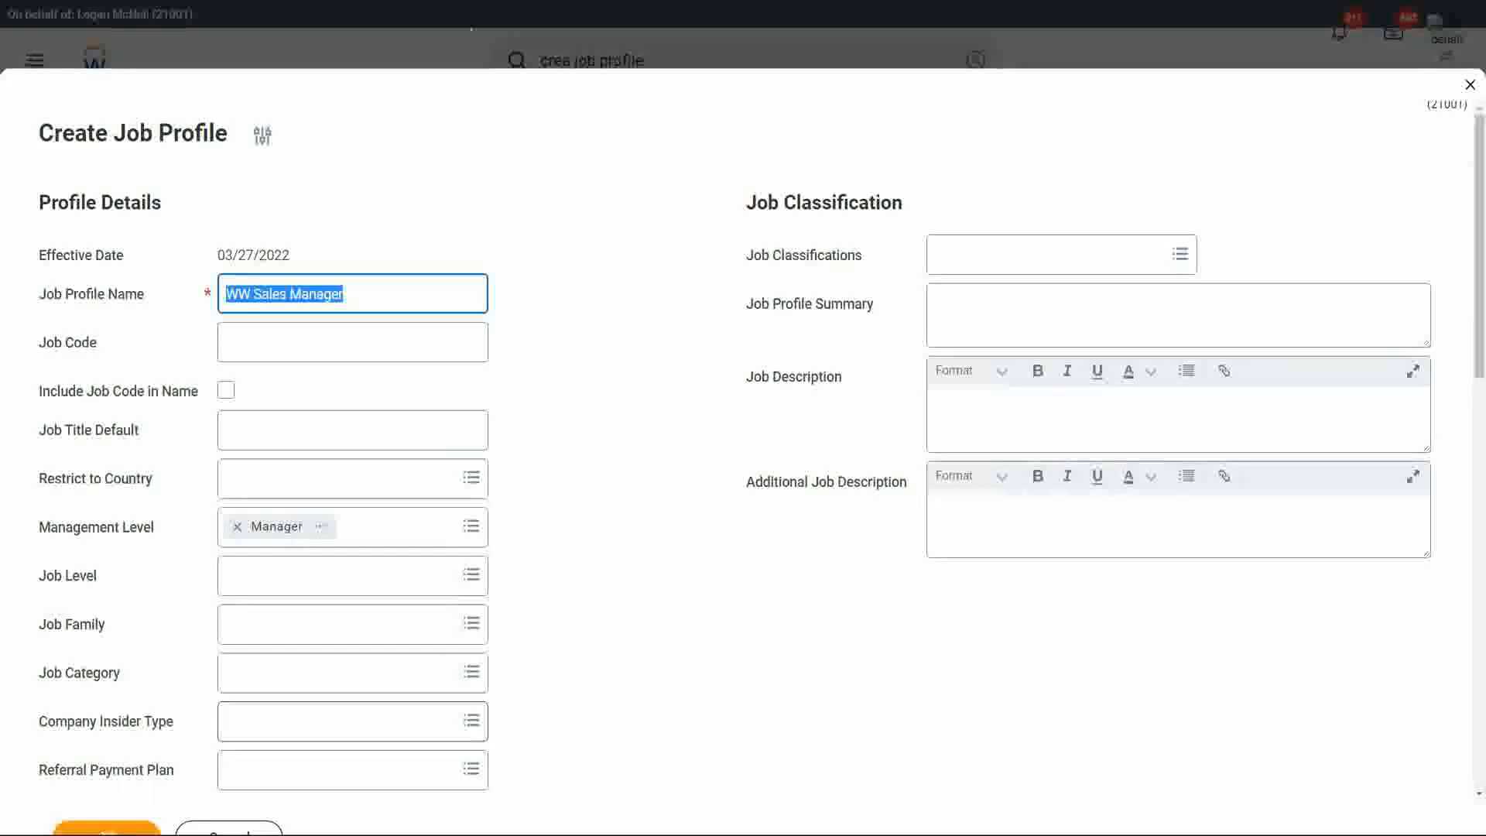
{"action": "left_click", "coordinate": [704, 611]}
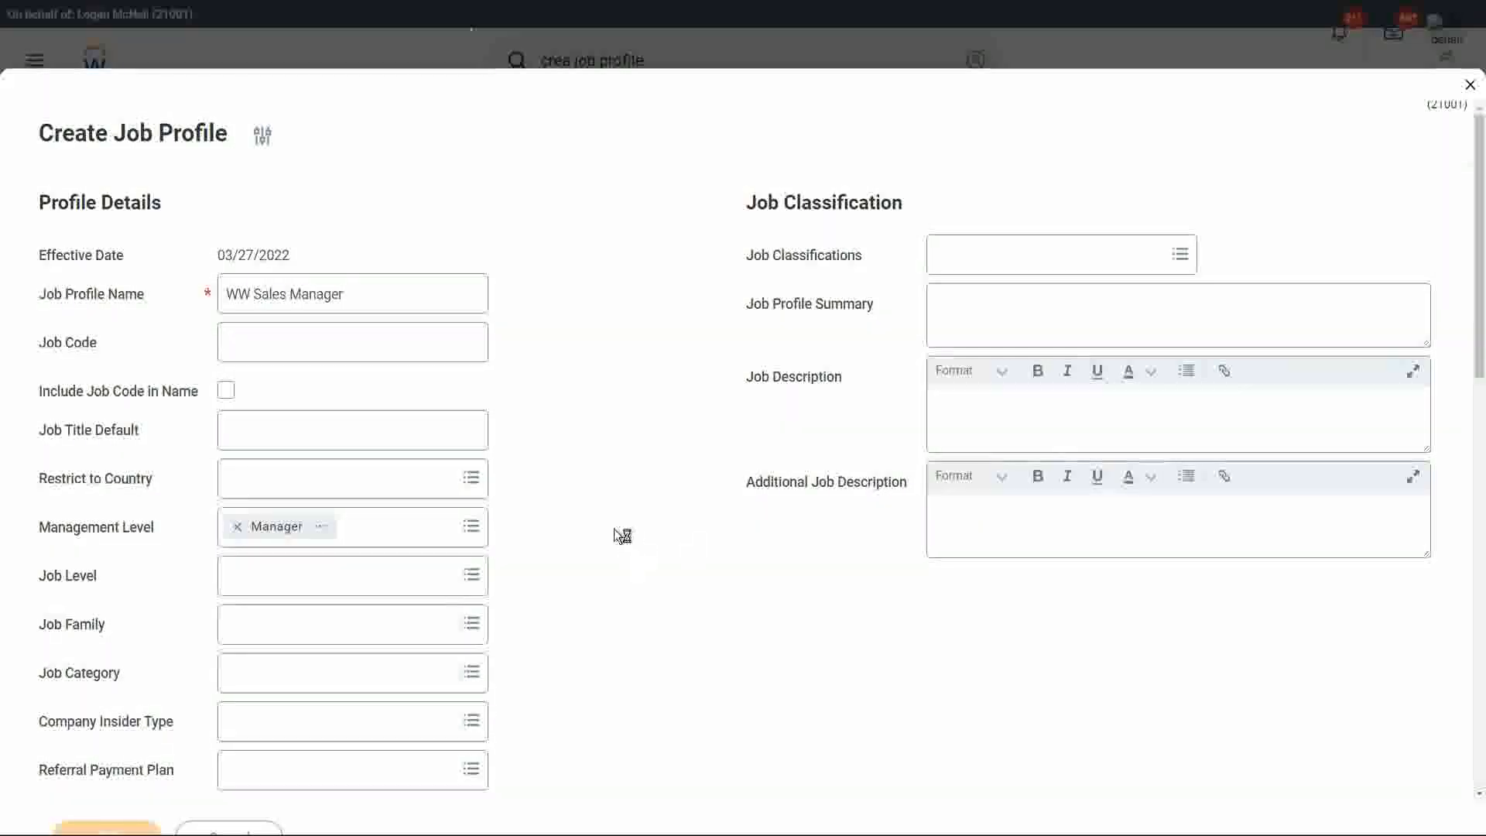
{"action": "scroll", "coordinate": [524, 513], "scroll_direction": "down", "scroll_amount": 1}
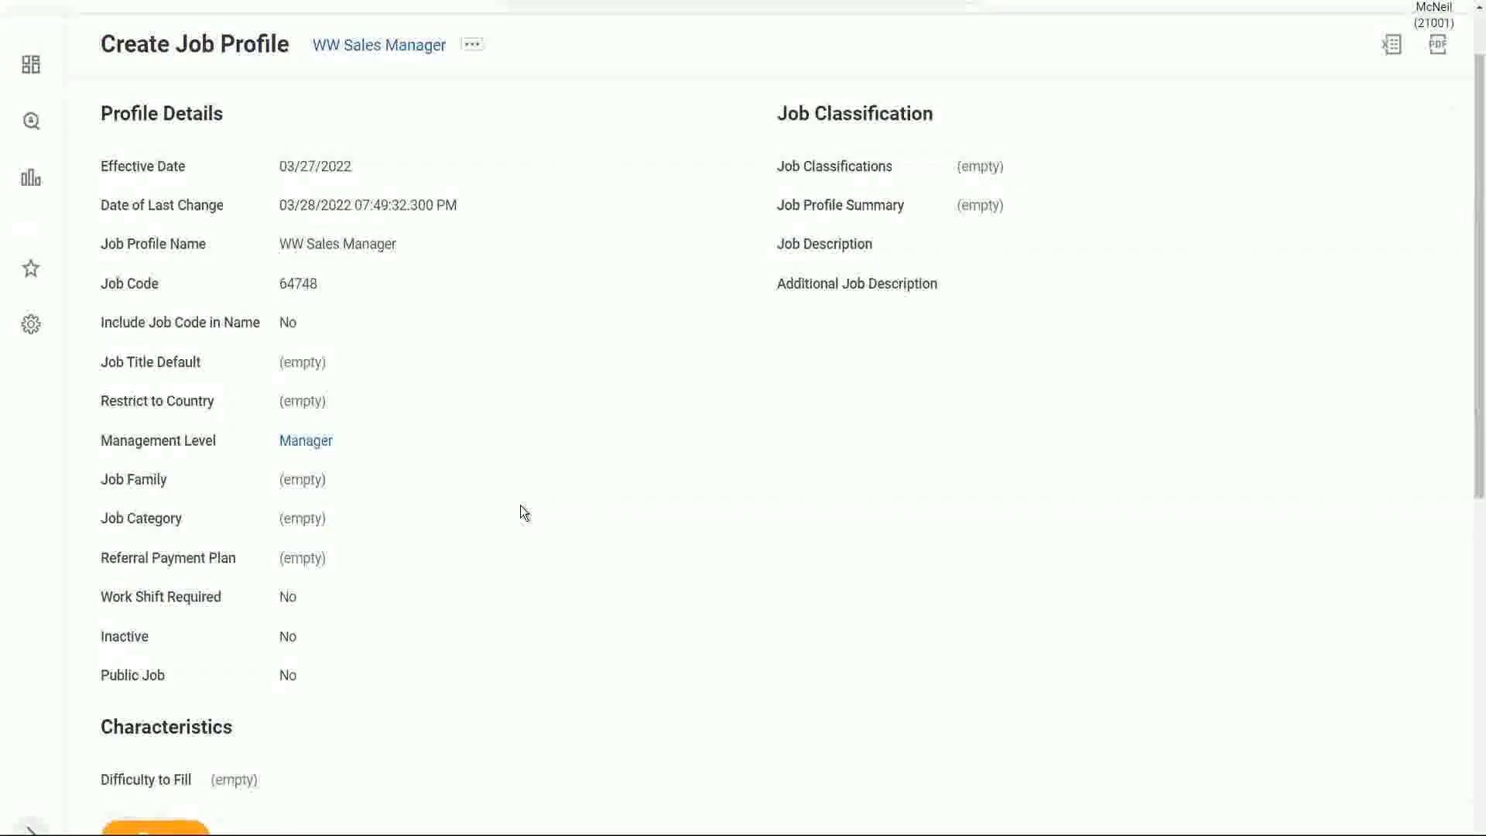
{"action": "scroll", "coordinate": [524, 512], "scroll_direction": "down", "scroll_amount": 7}
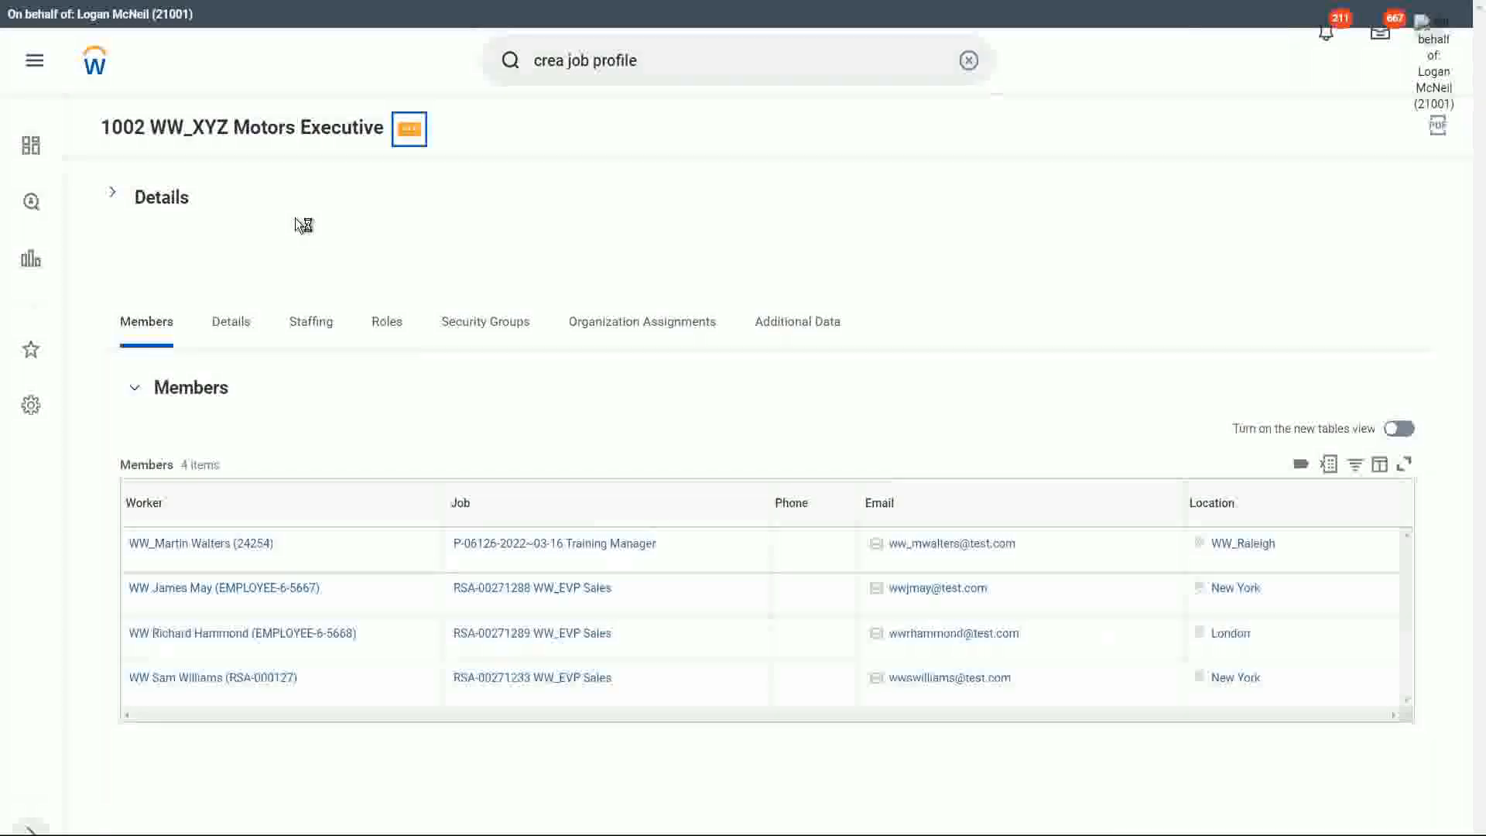
Check the jobs available to fill and the hiring restrictions in the staffing information of 1002 WW_XYZ Motors Executive.
{"action": "left_click", "coordinate": [278, 258]}
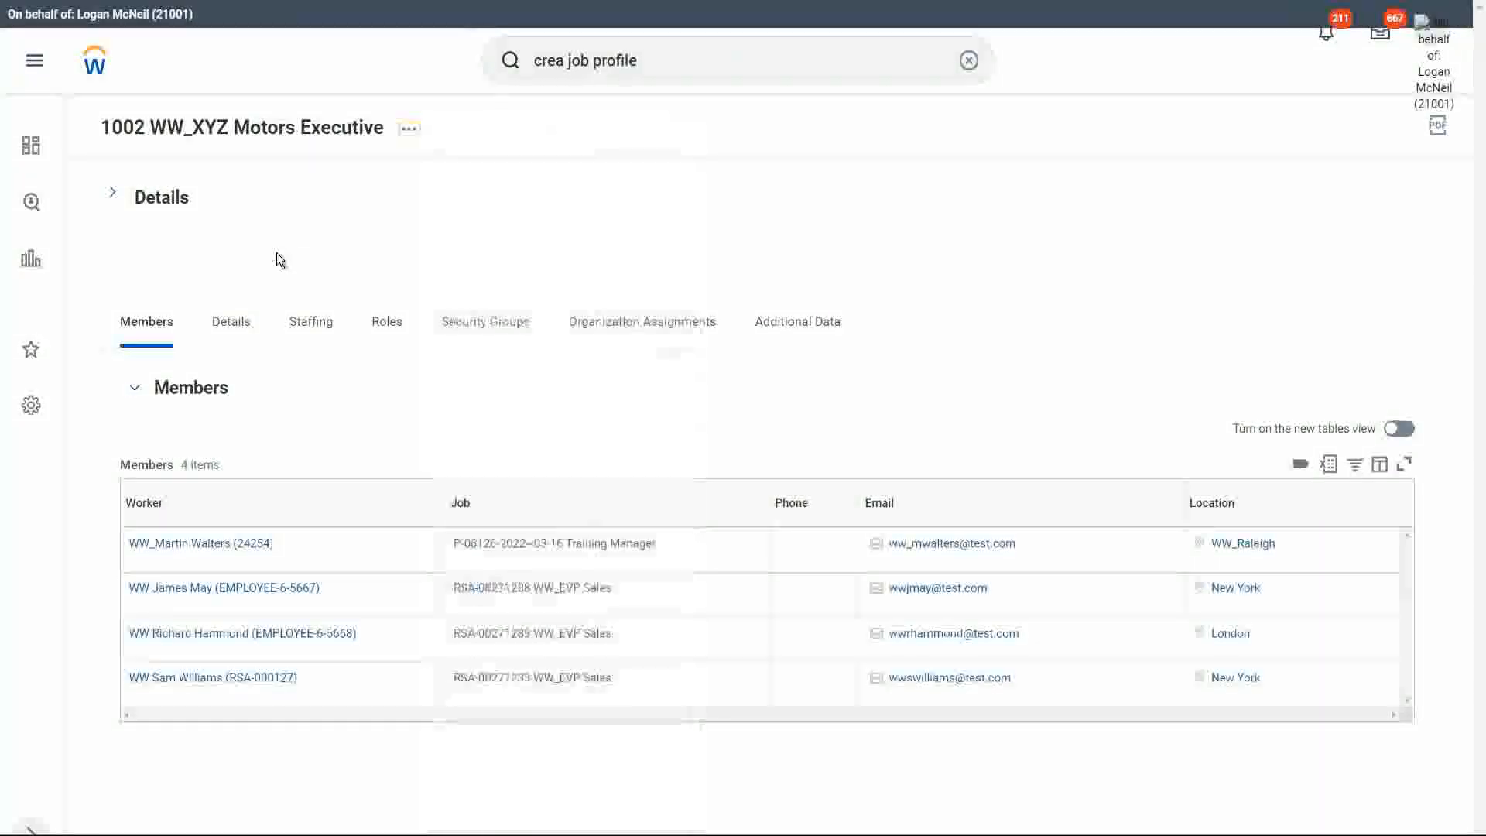
{"action": "left_click", "coordinate": [313, 328]}
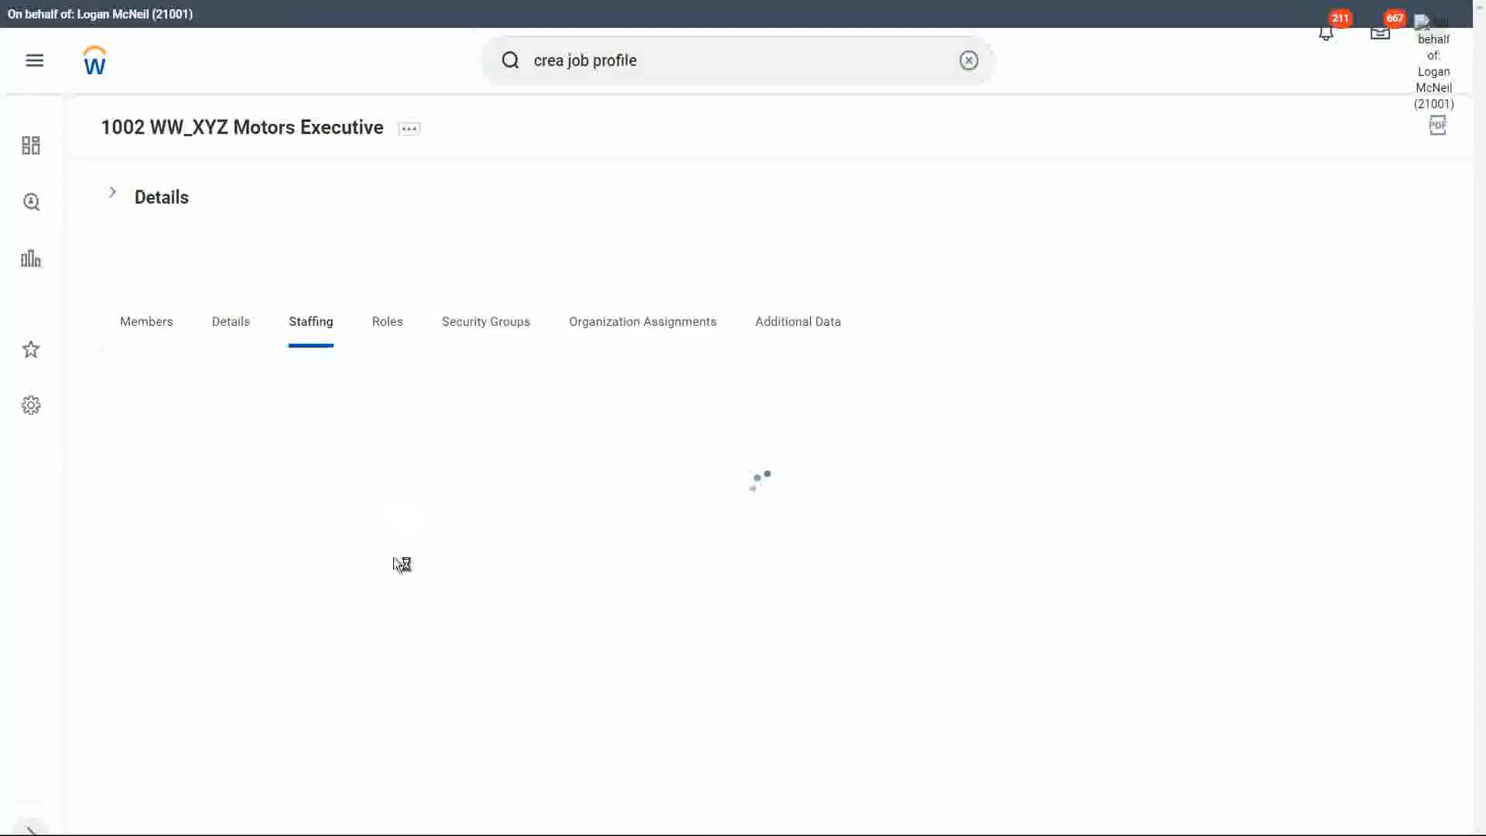
{"action": "scroll", "coordinate": [378, 666], "scroll_direction": "down", "scroll_amount": 2}
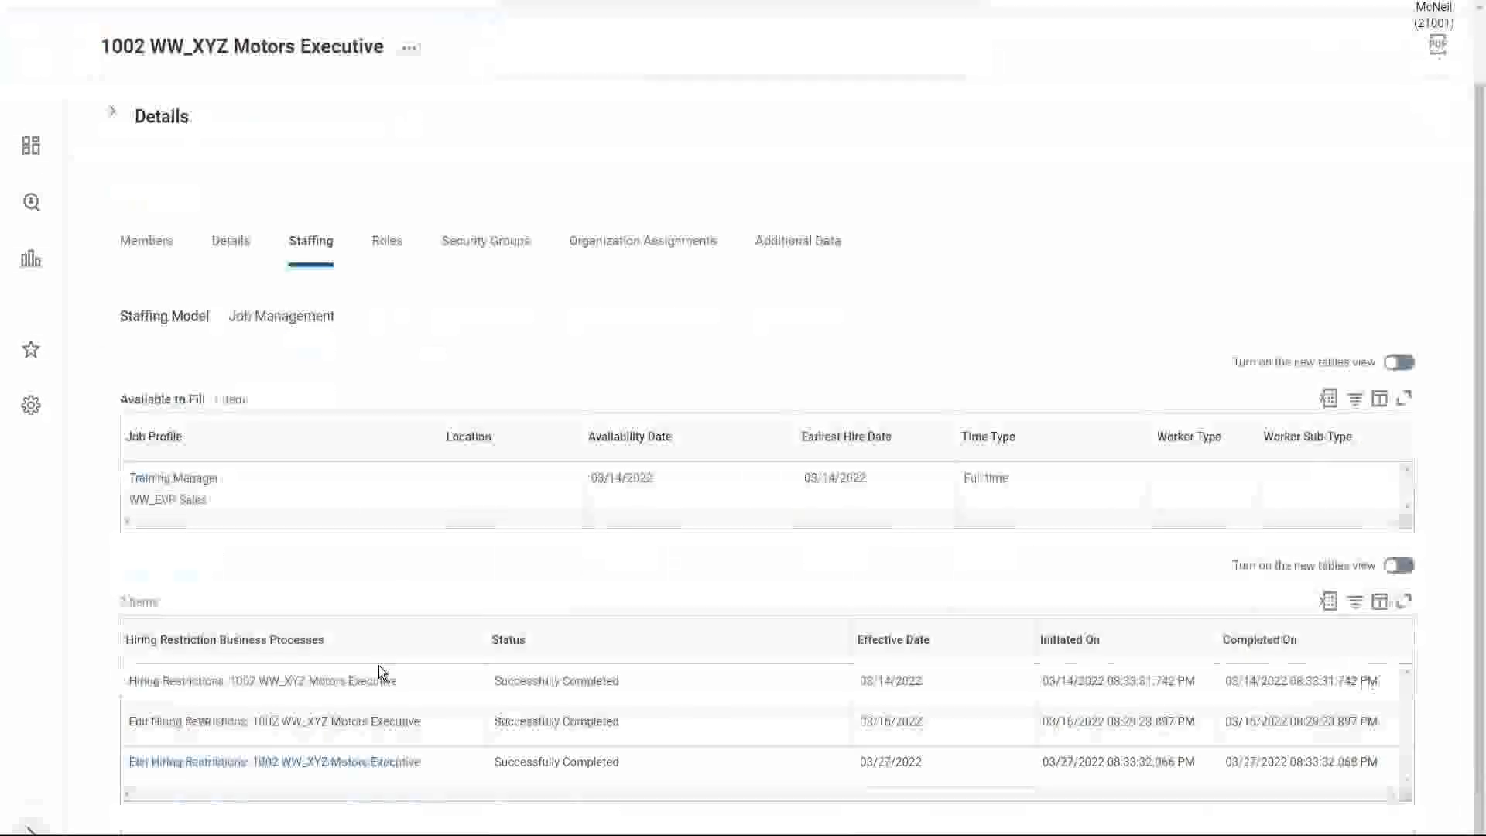
{"action": "scroll", "coordinate": [391, 240], "scroll_direction": "up", "scroll_amount": 2}
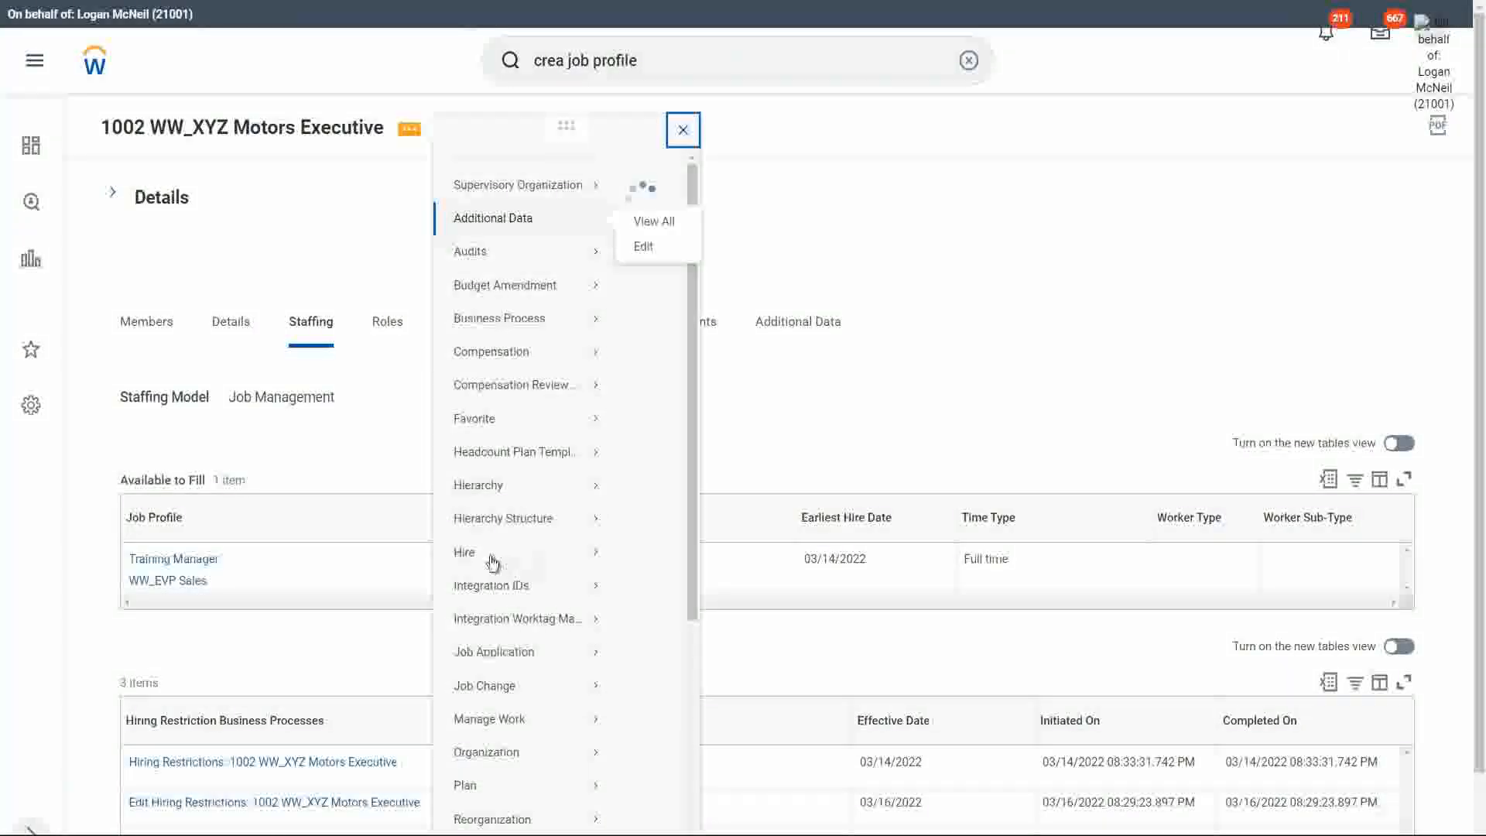
Start a Hire Employee process in 1002 WW_XYZ Motors Executive for an existing pre-hire found by name.
{"action": "mouse_move", "coordinate": [495, 574]}
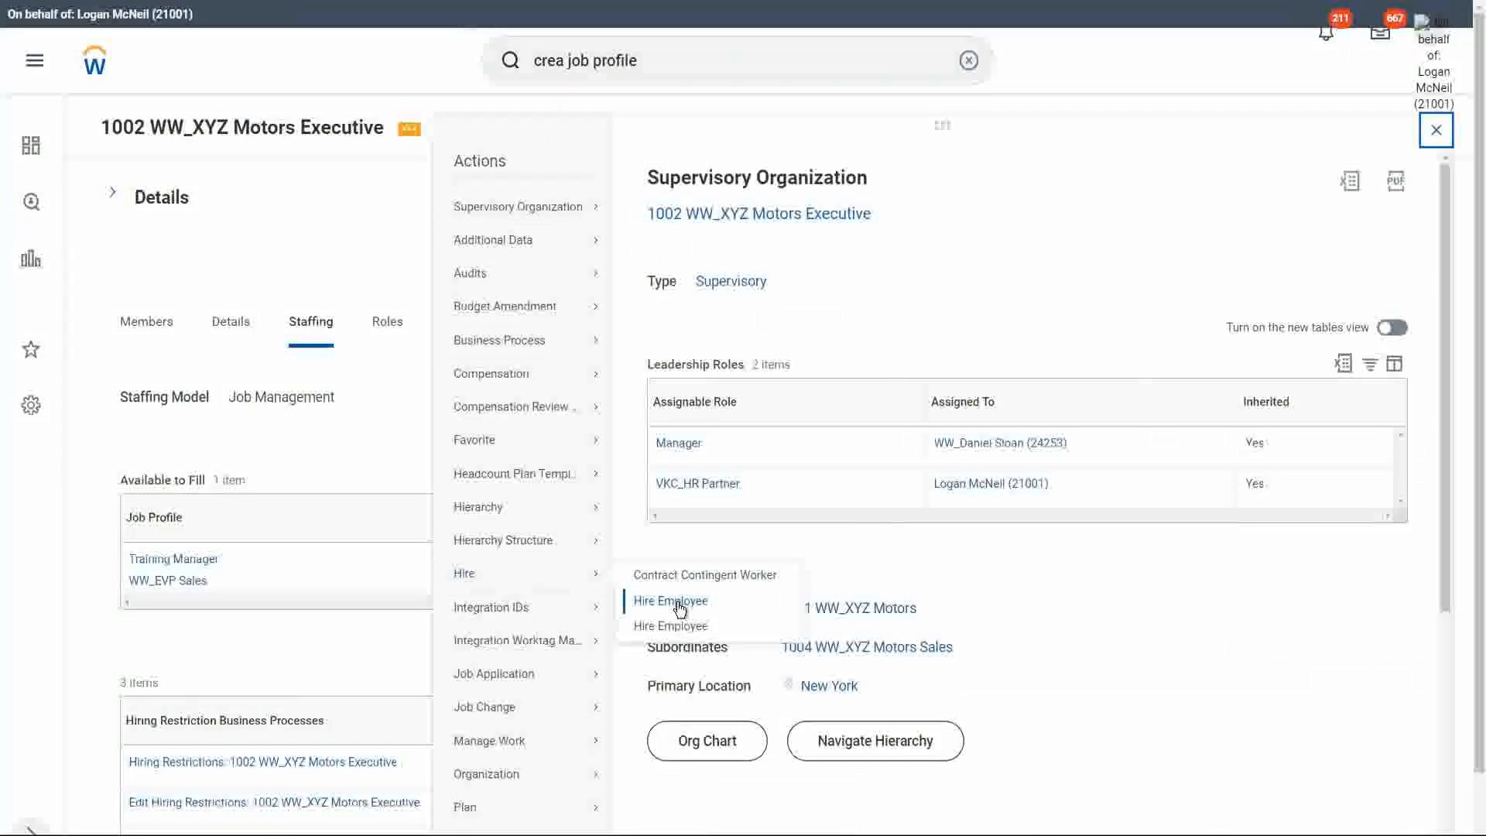
{"action": "left_click", "coordinate": [679, 604]}
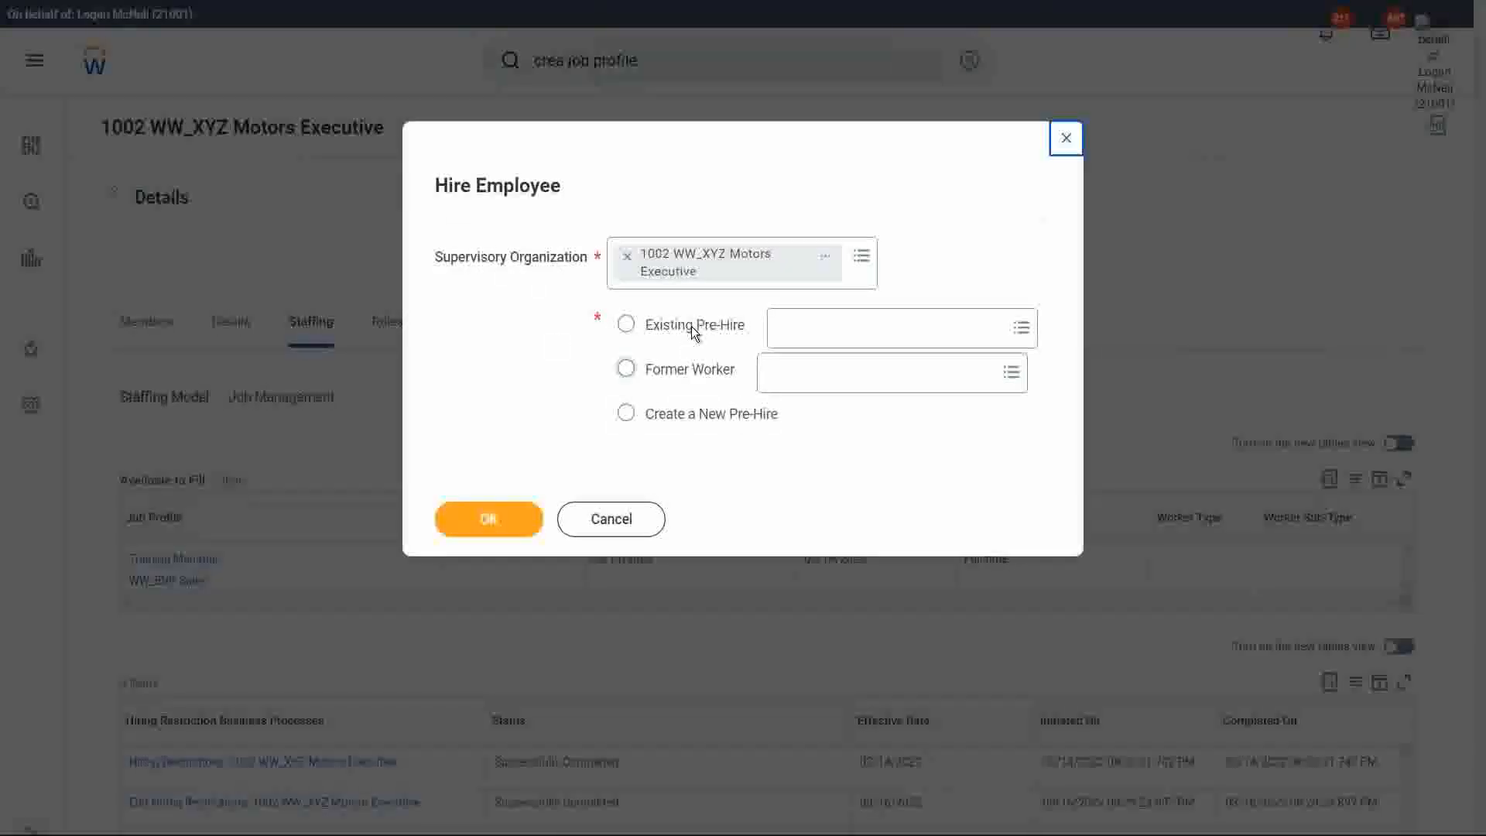
{"action": "left_click", "coordinate": [694, 332]}
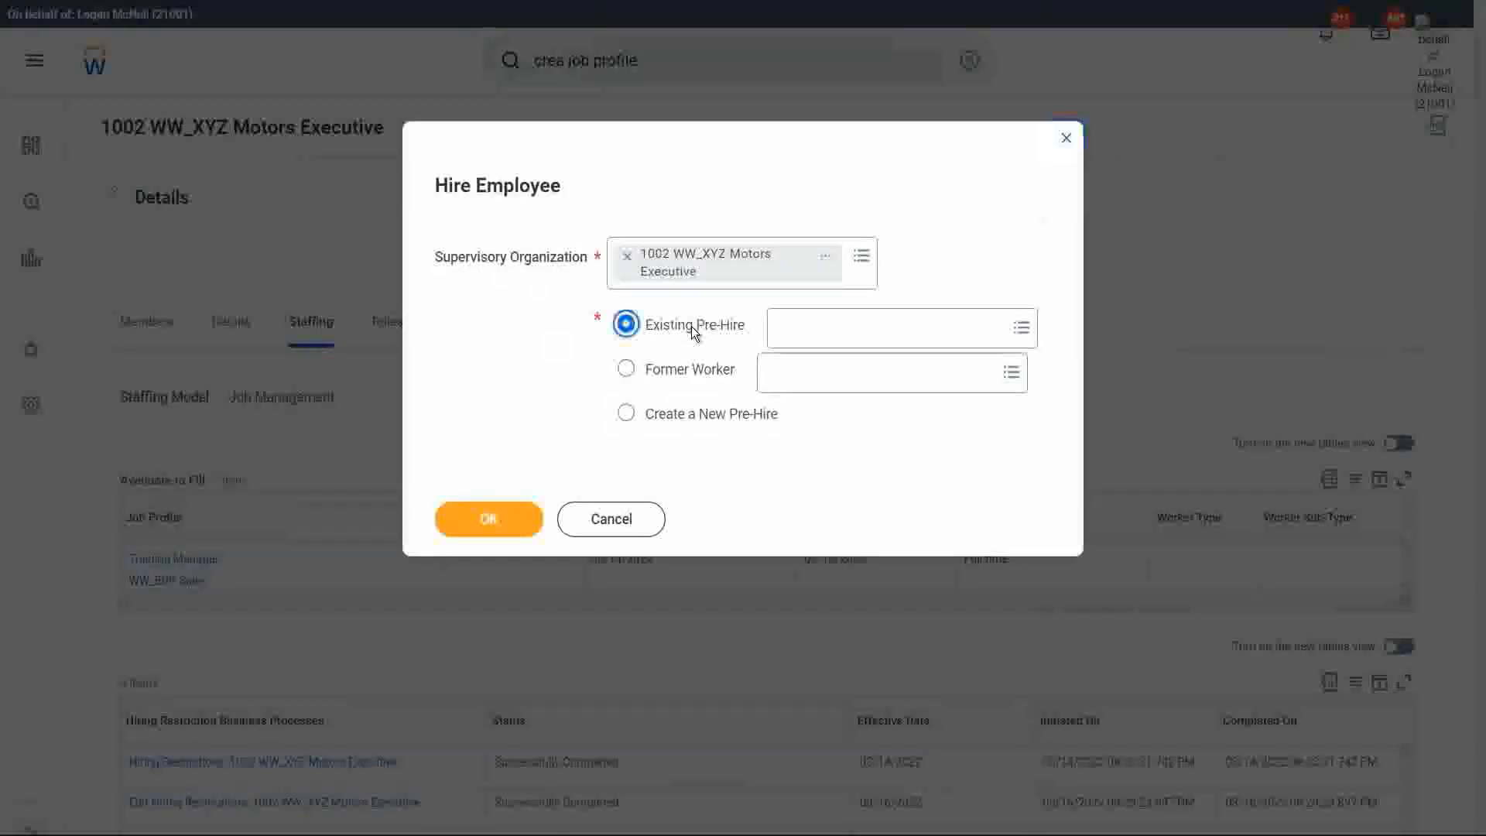
{"action": "left_click", "coordinate": [818, 342]}
{"action": "type", "text": "ww"}
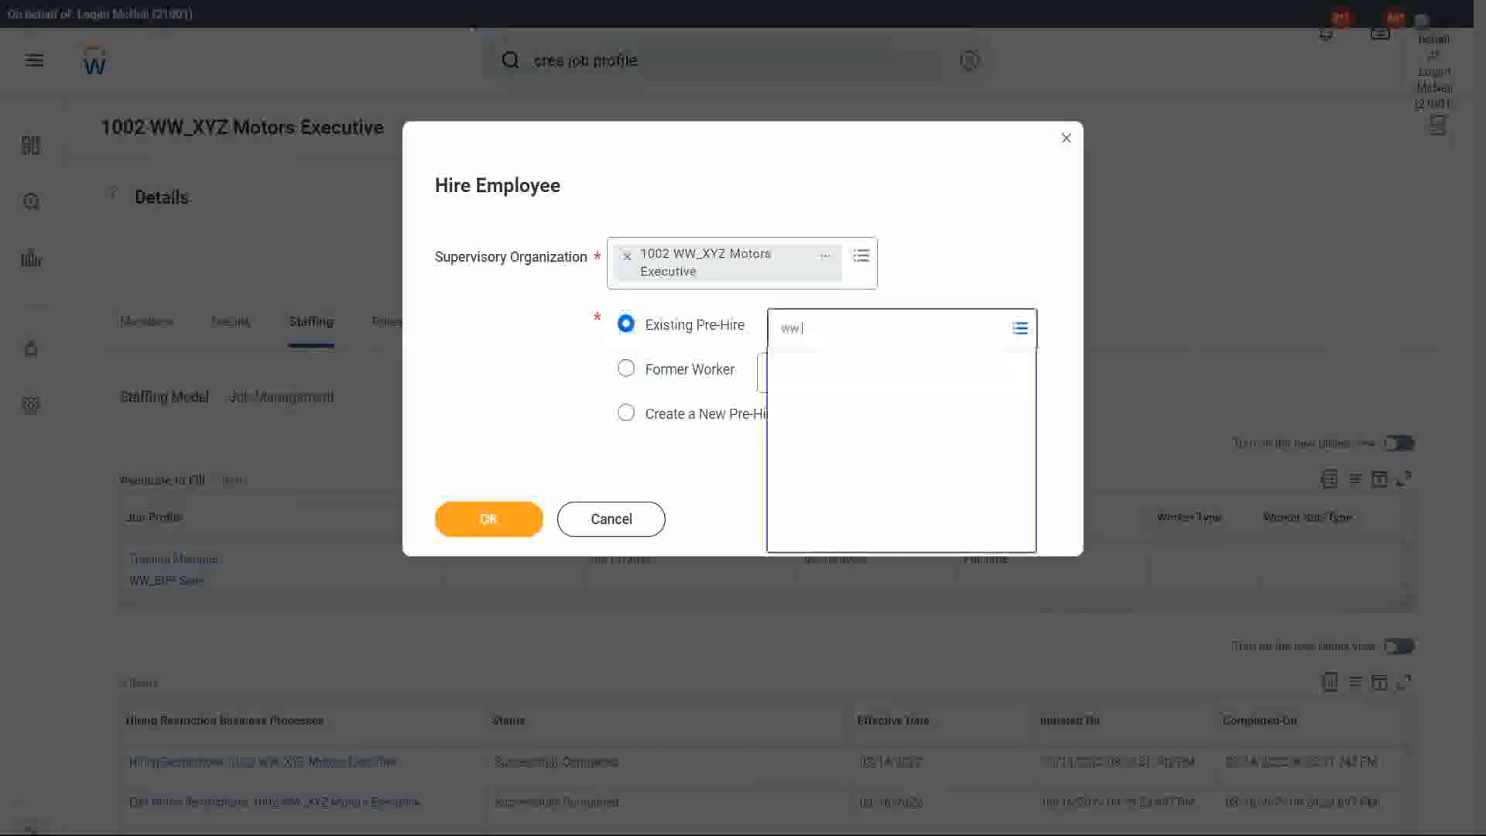
{"action": "type", "text": " mati"}
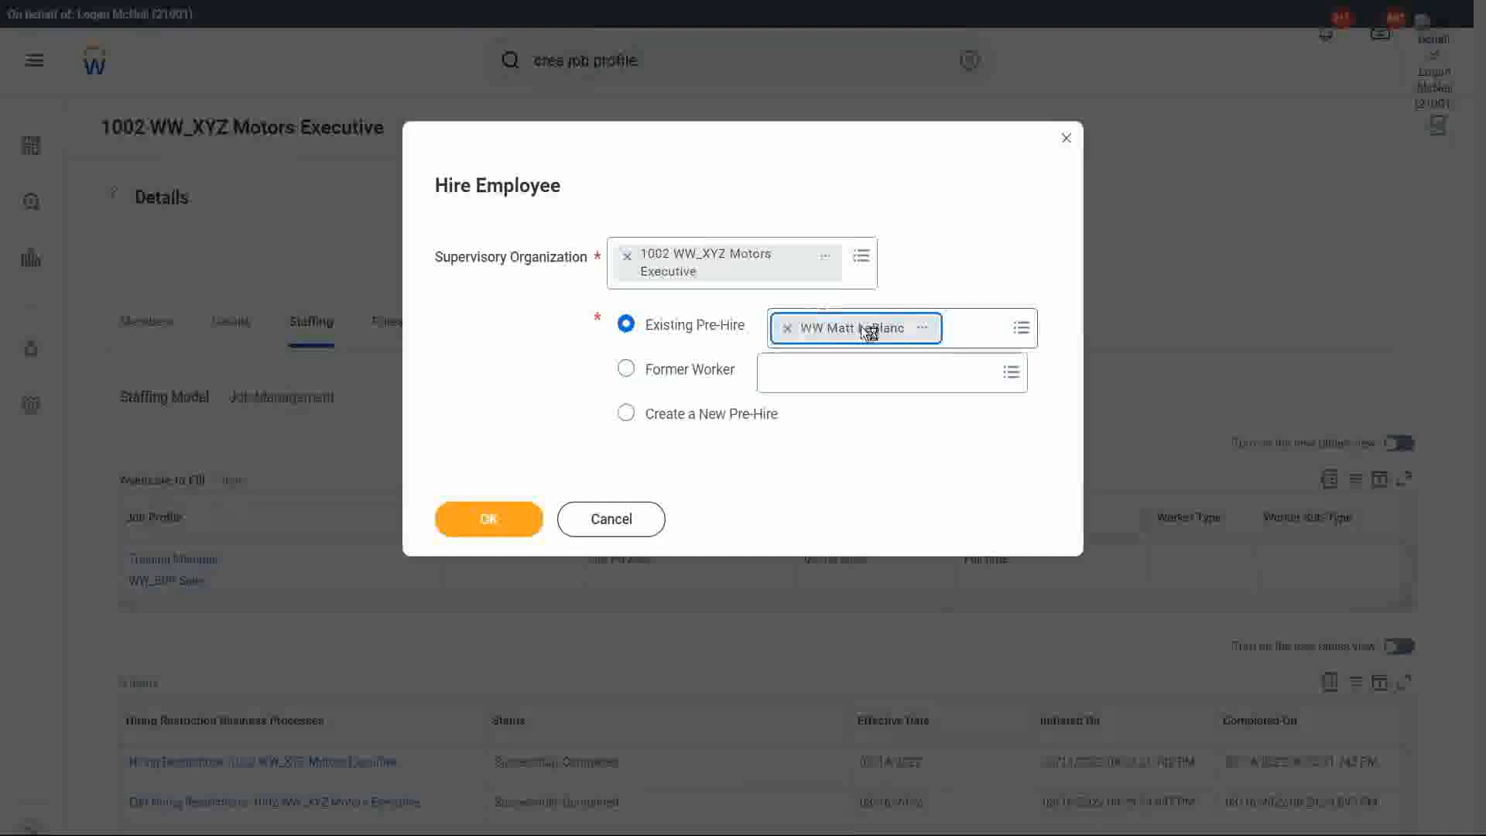
{"action": "left_click", "coordinate": [504, 519]}
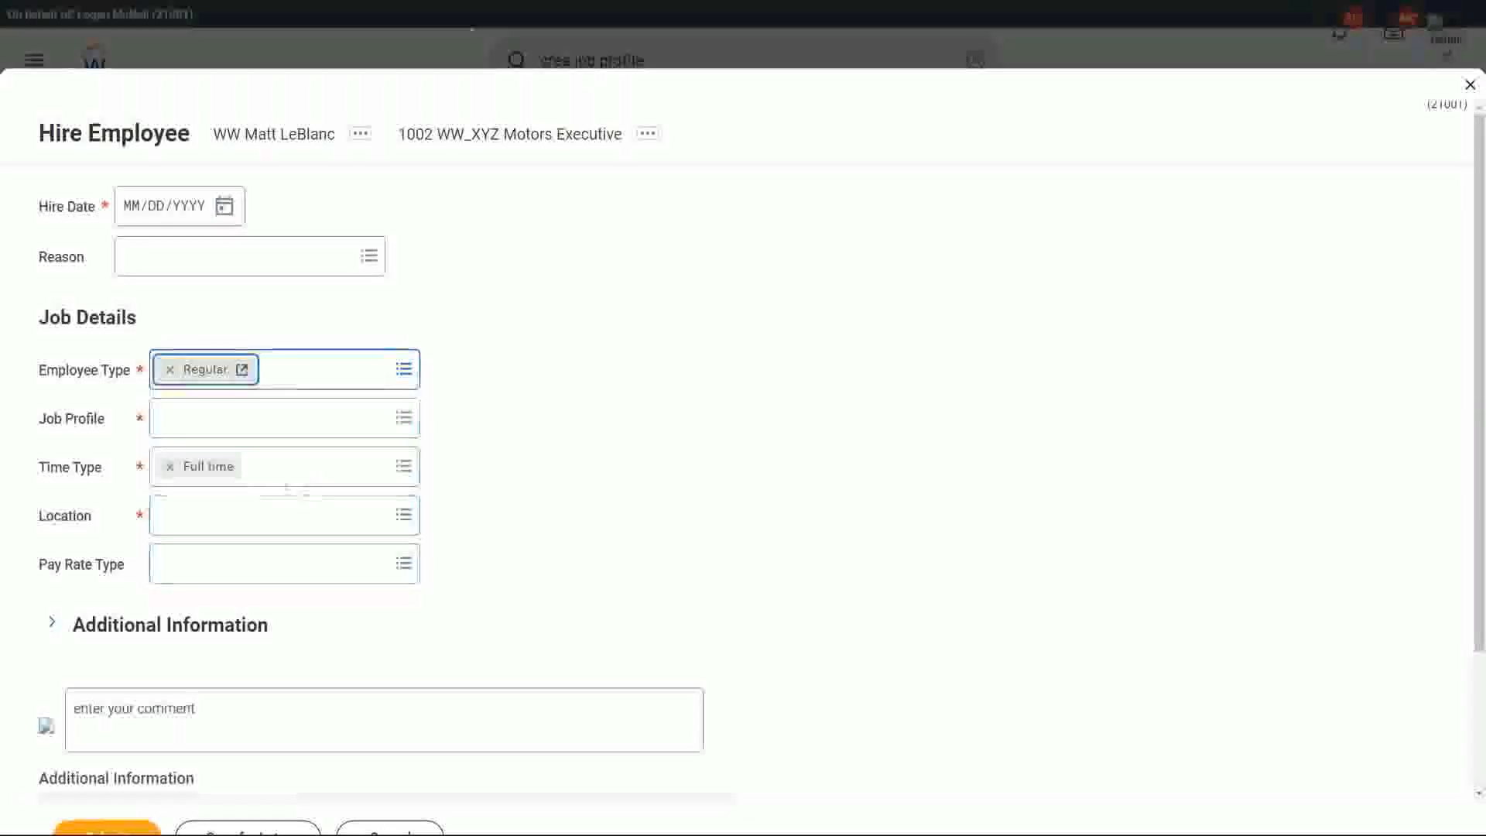
Try to assign the WW Sales Manager job profile to the hire, and discard the hire form.
{"action": "left_click", "coordinate": [214, 438]}
{"action": "key", "text": "ctrl+v"}
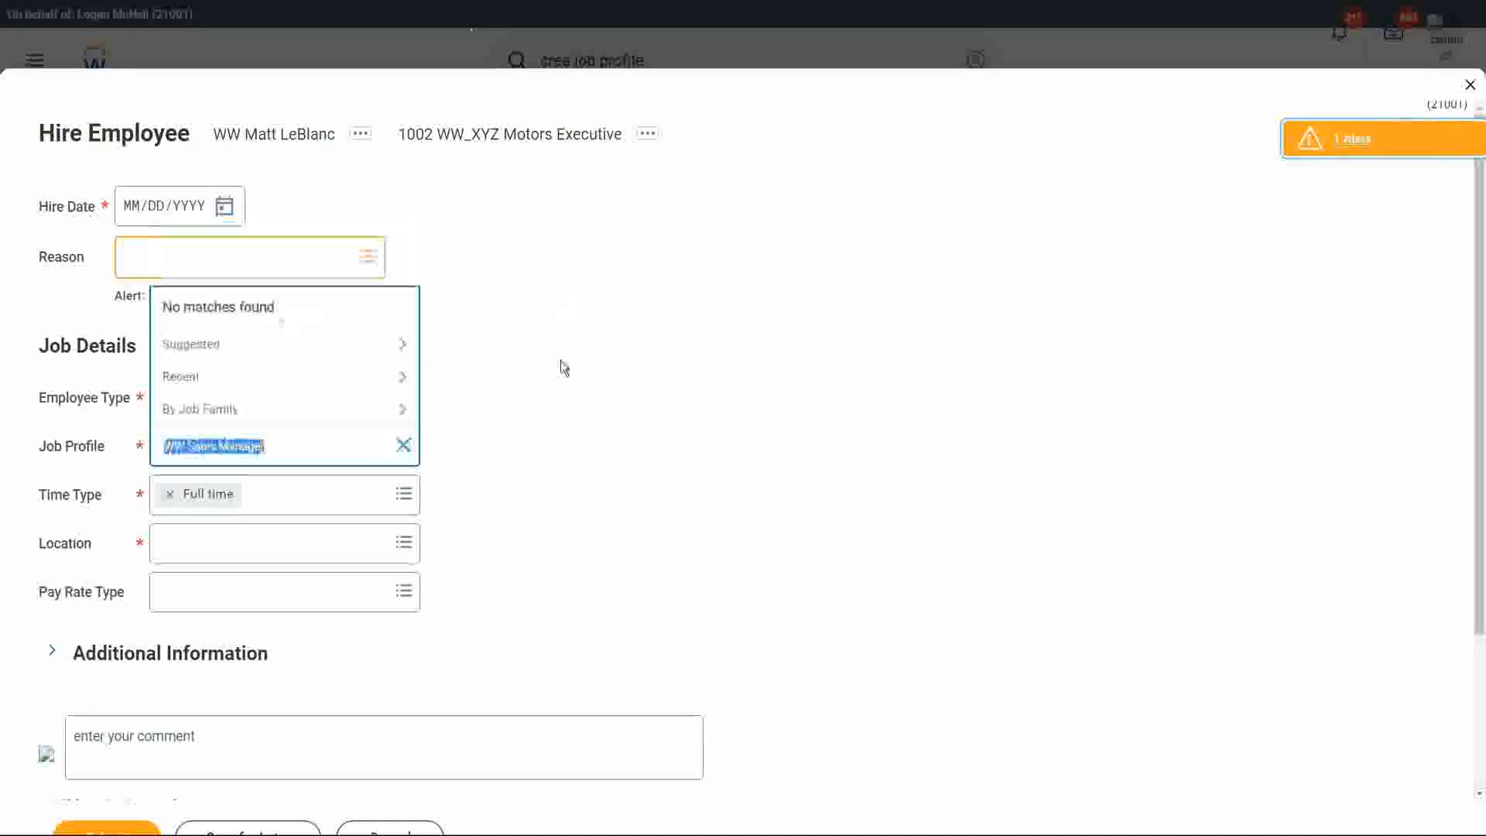
{"action": "left_click", "coordinate": [570, 318]}
{"action": "left_click", "coordinate": [362, 830]}
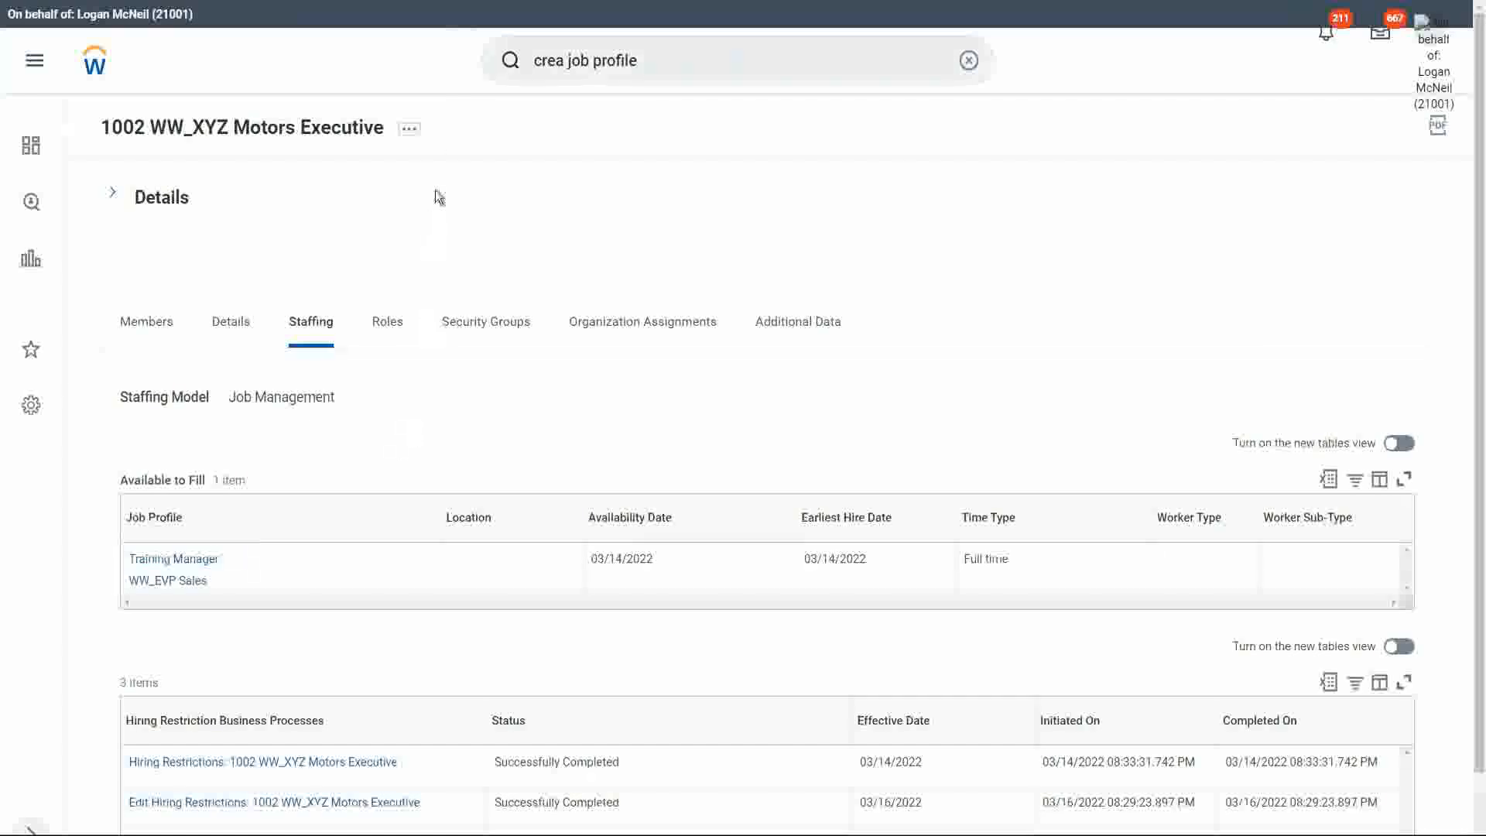
Open the hiring restrictions of 1002 WW_XYZ Motors Executive for editing.
{"action": "left_click", "coordinate": [413, 131]}
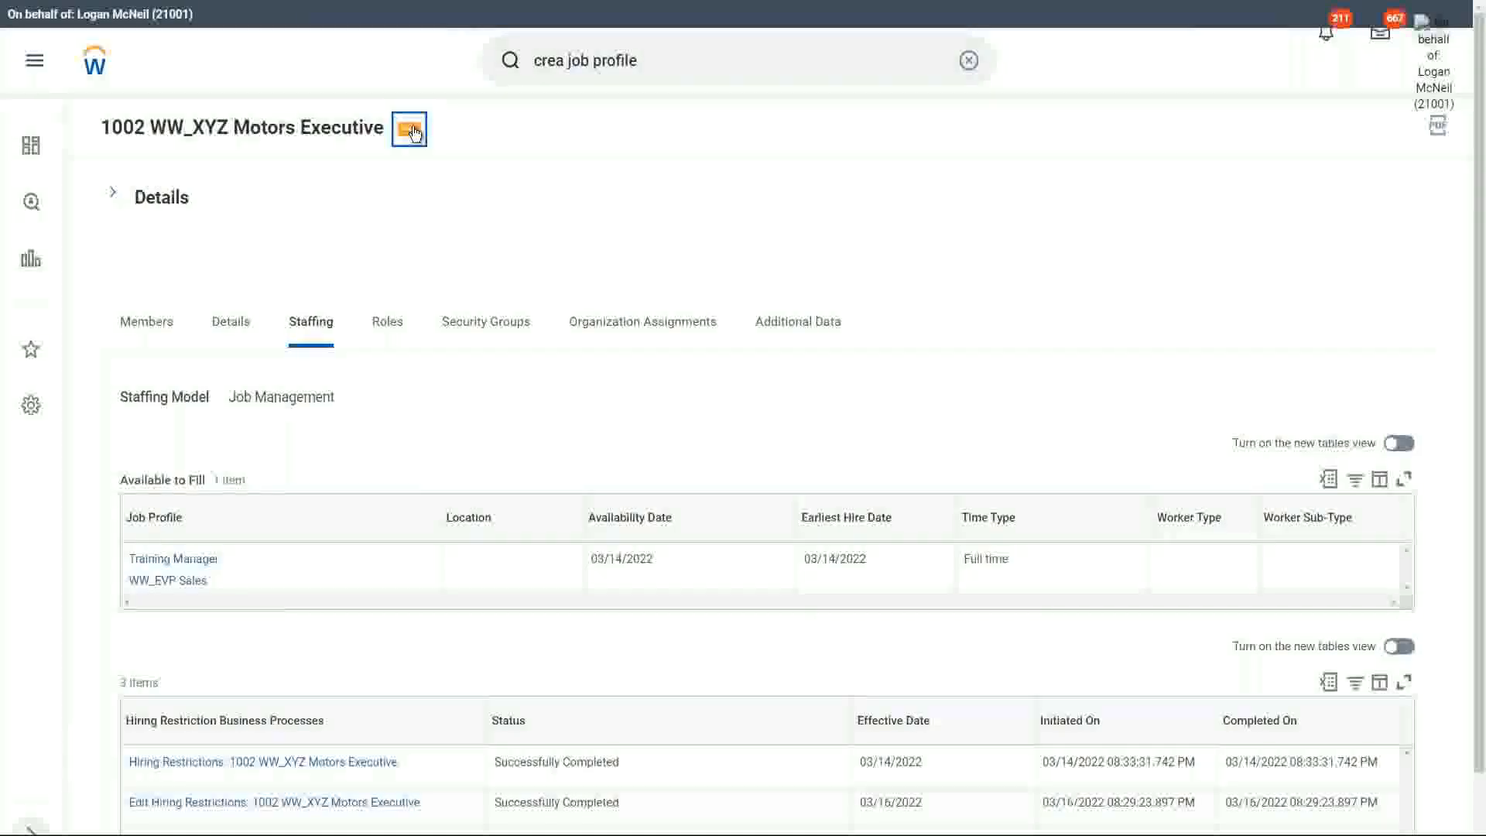
{"action": "left_click", "coordinate": [414, 133]}
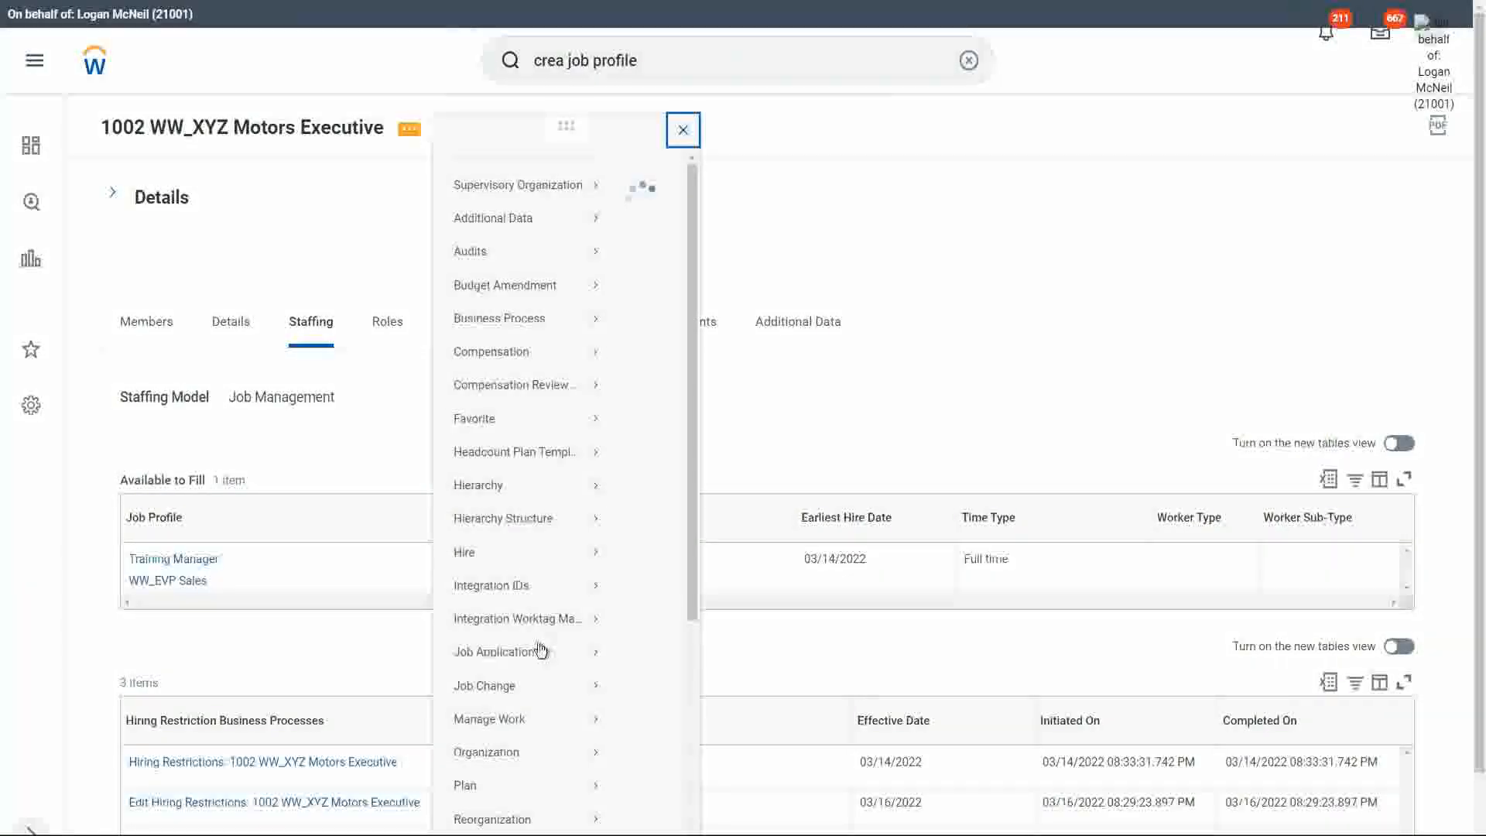
{"action": "mouse_move", "coordinate": [521, 688]}
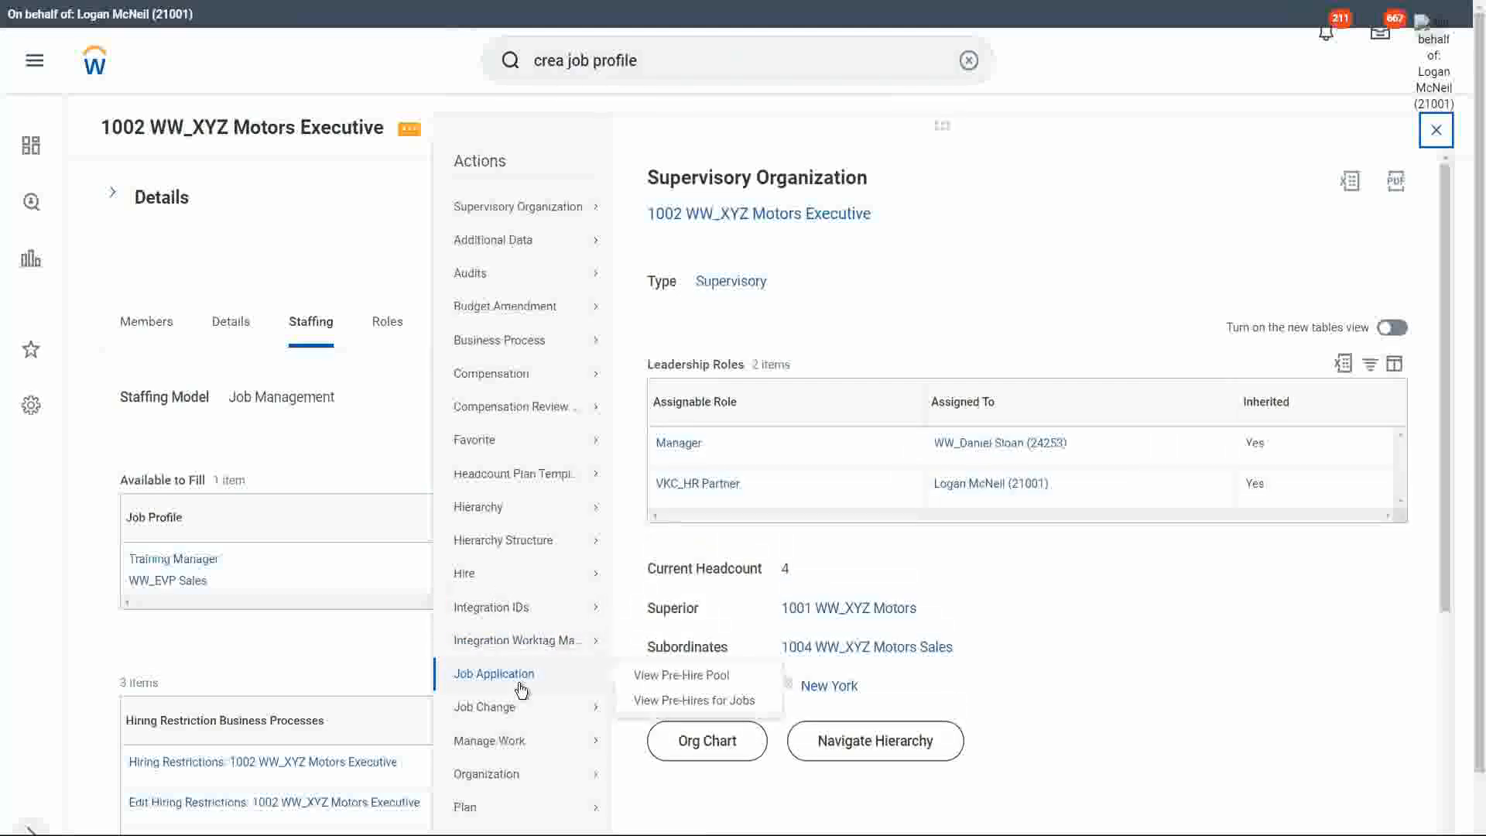
{"action": "scroll", "coordinate": [521, 687], "scroll_direction": "down", "scroll_amount": 3}
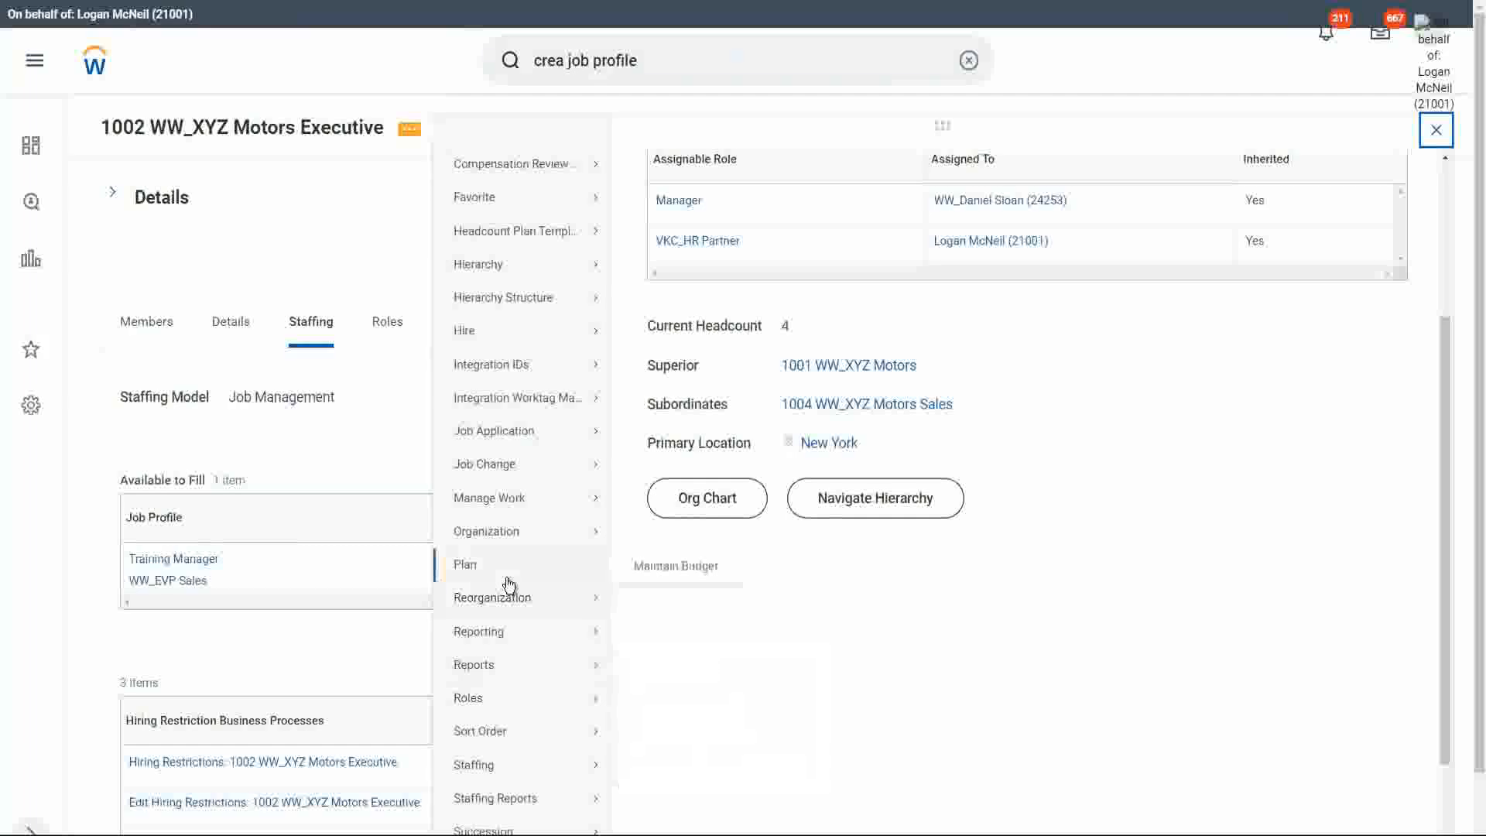
{"action": "mouse_move", "coordinate": [515, 541]}
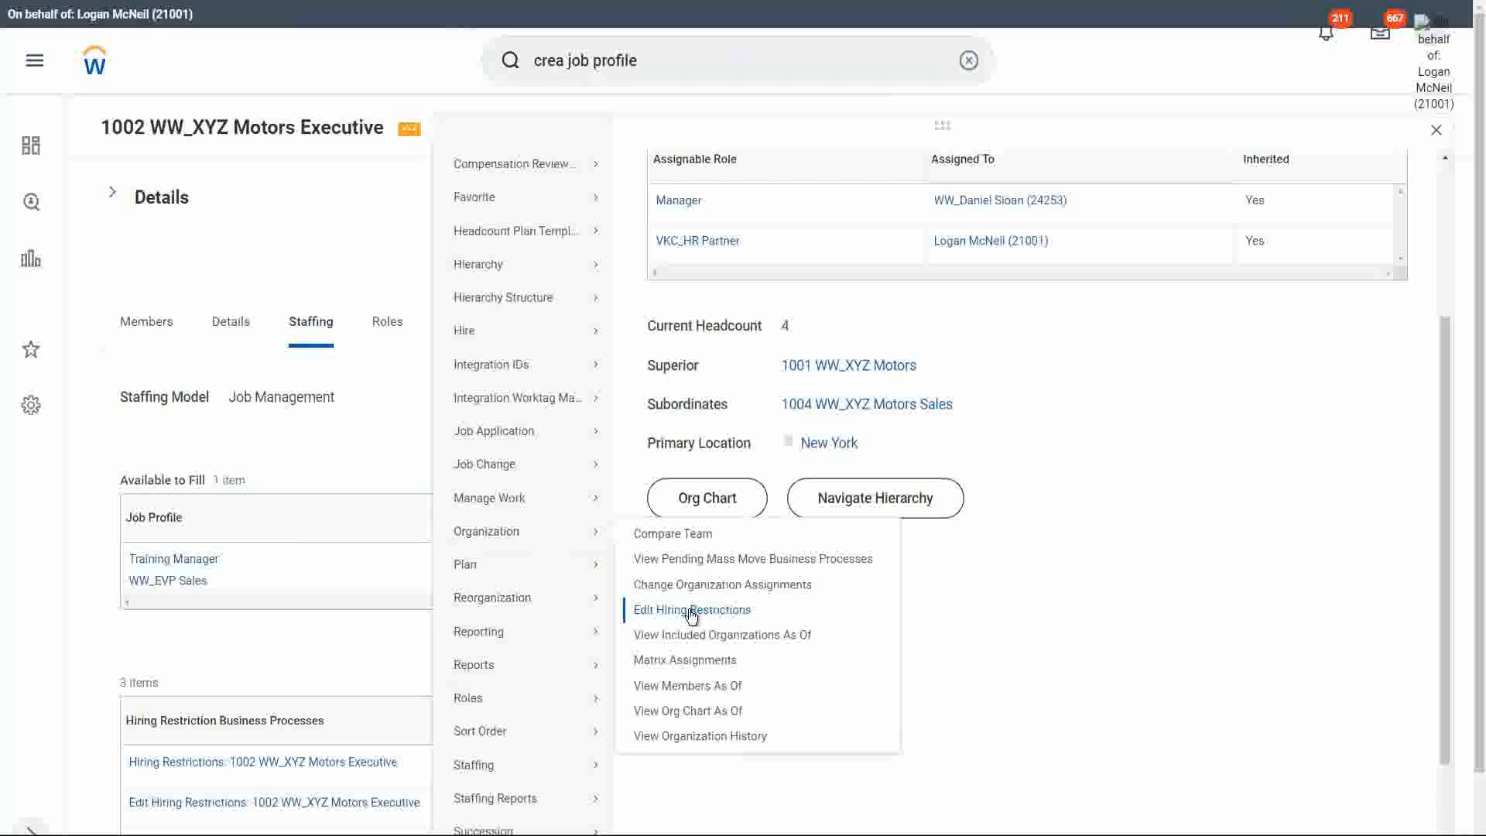
{"action": "left_click", "coordinate": [691, 612]}
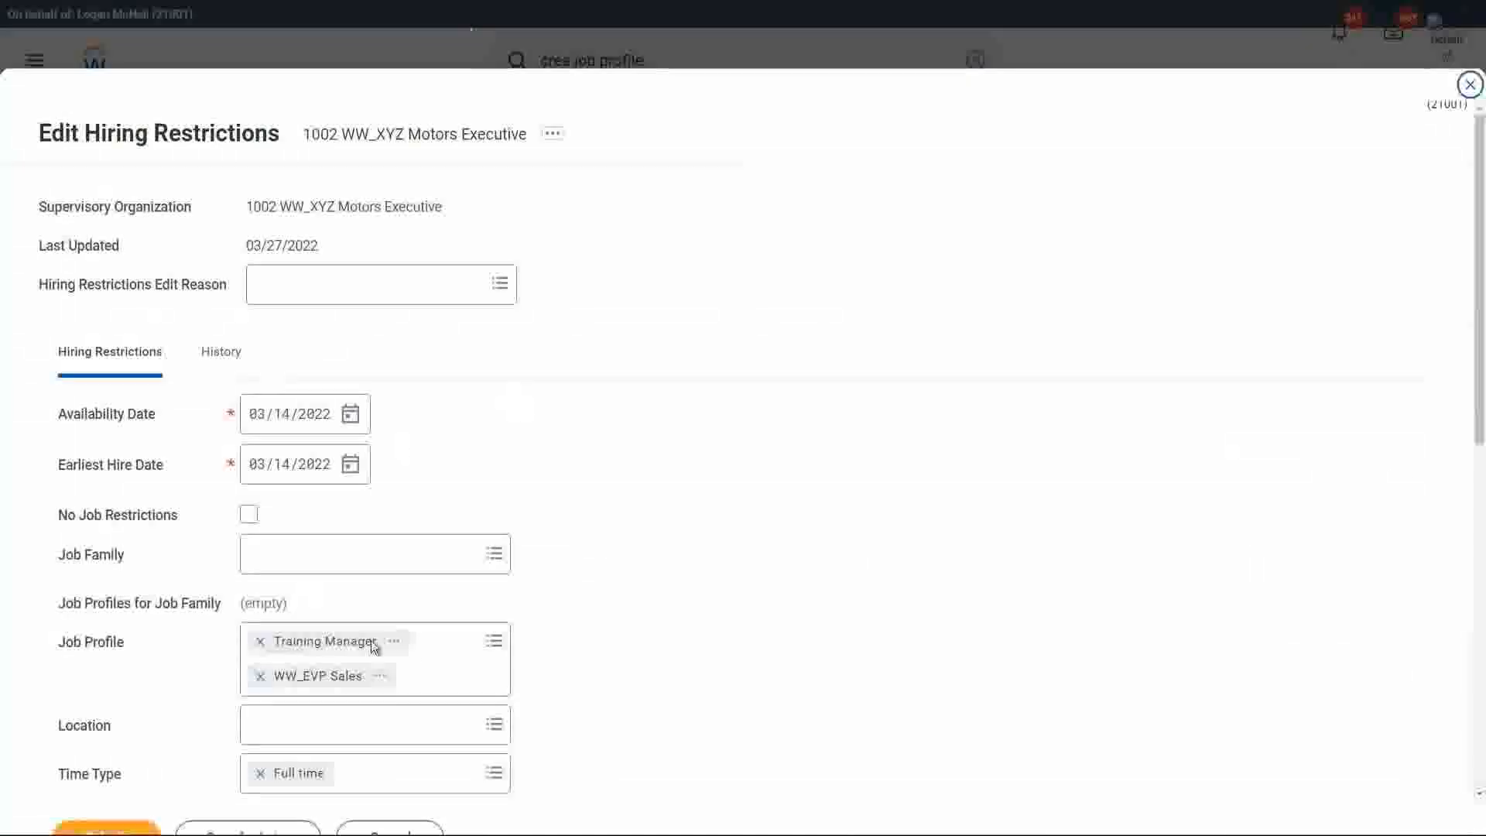
Add both WW Sales Manager entries to the allowed job profiles and submit the hiring restrictions.
{"action": "left_click", "coordinate": [449, 681]}
{"action": "type", "text": "WW Sales Manager"}
{"action": "key", "text": "Return"}
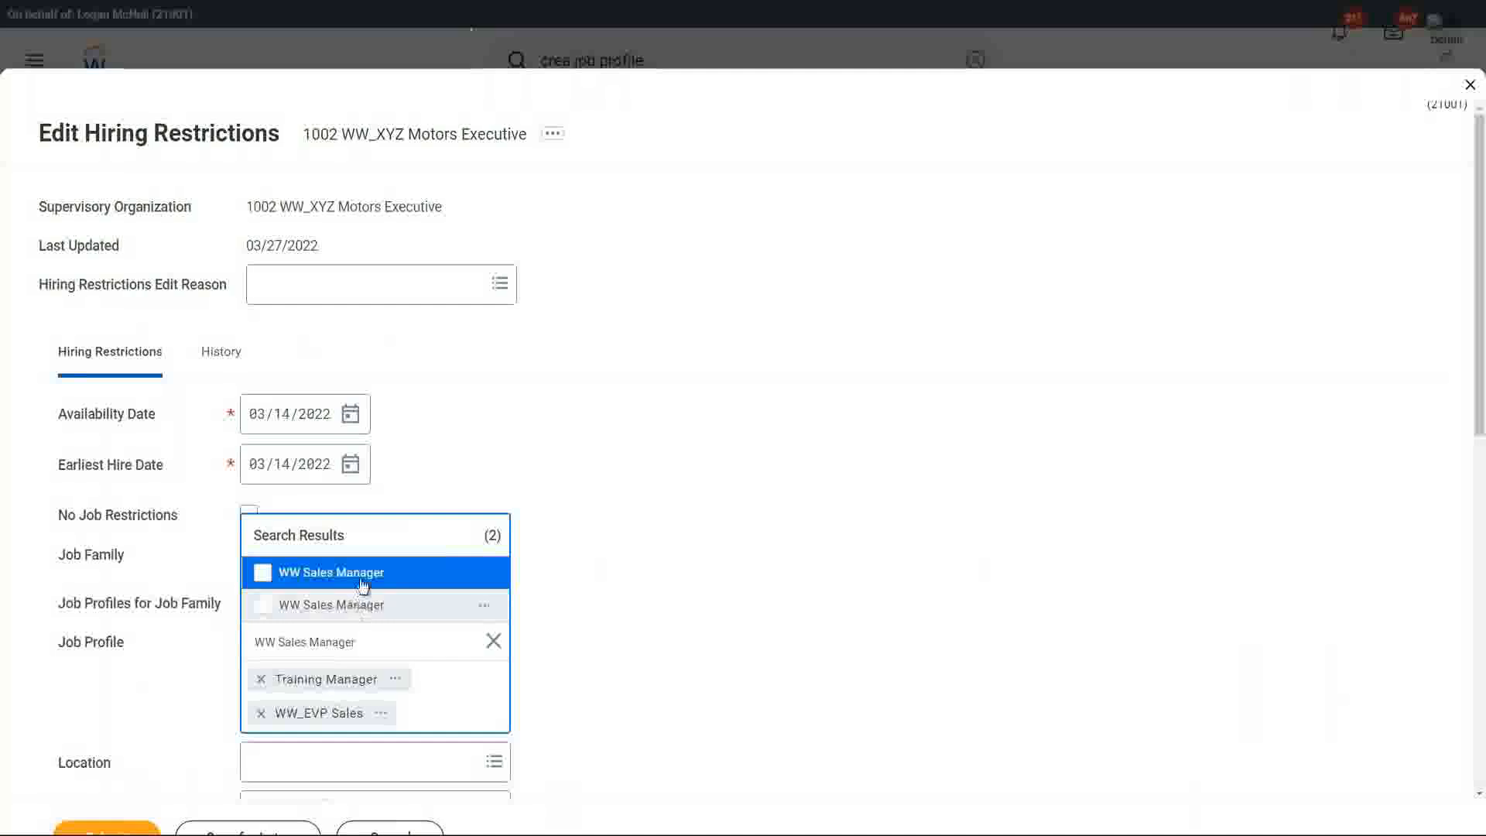
{"action": "left_click", "coordinate": [264, 608]}
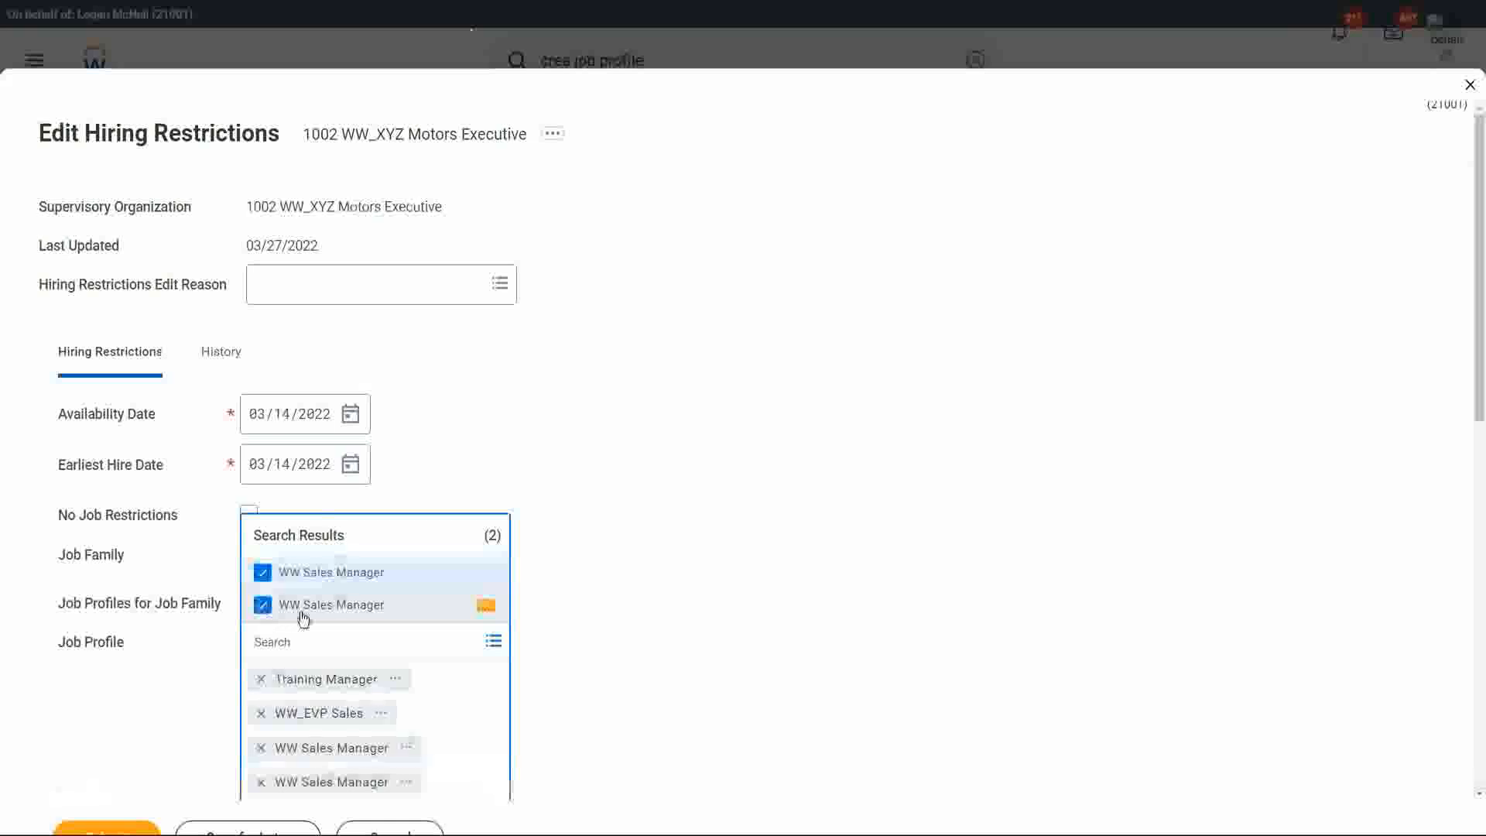
{"action": "left_click", "coordinate": [731, 563]}
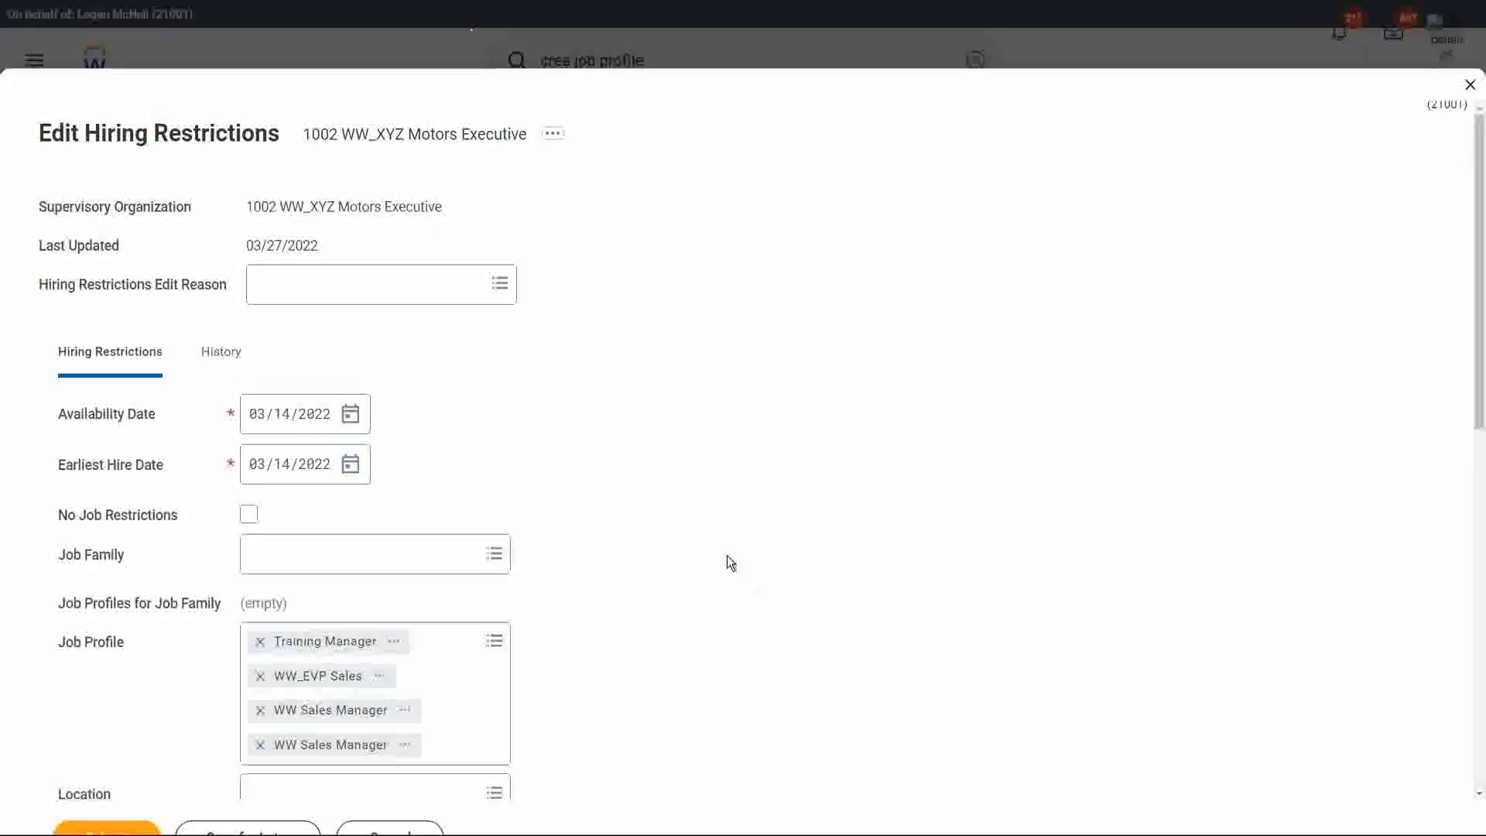
{"action": "scroll", "coordinate": [614, 599], "scroll_direction": "down", "scroll_amount": 3}
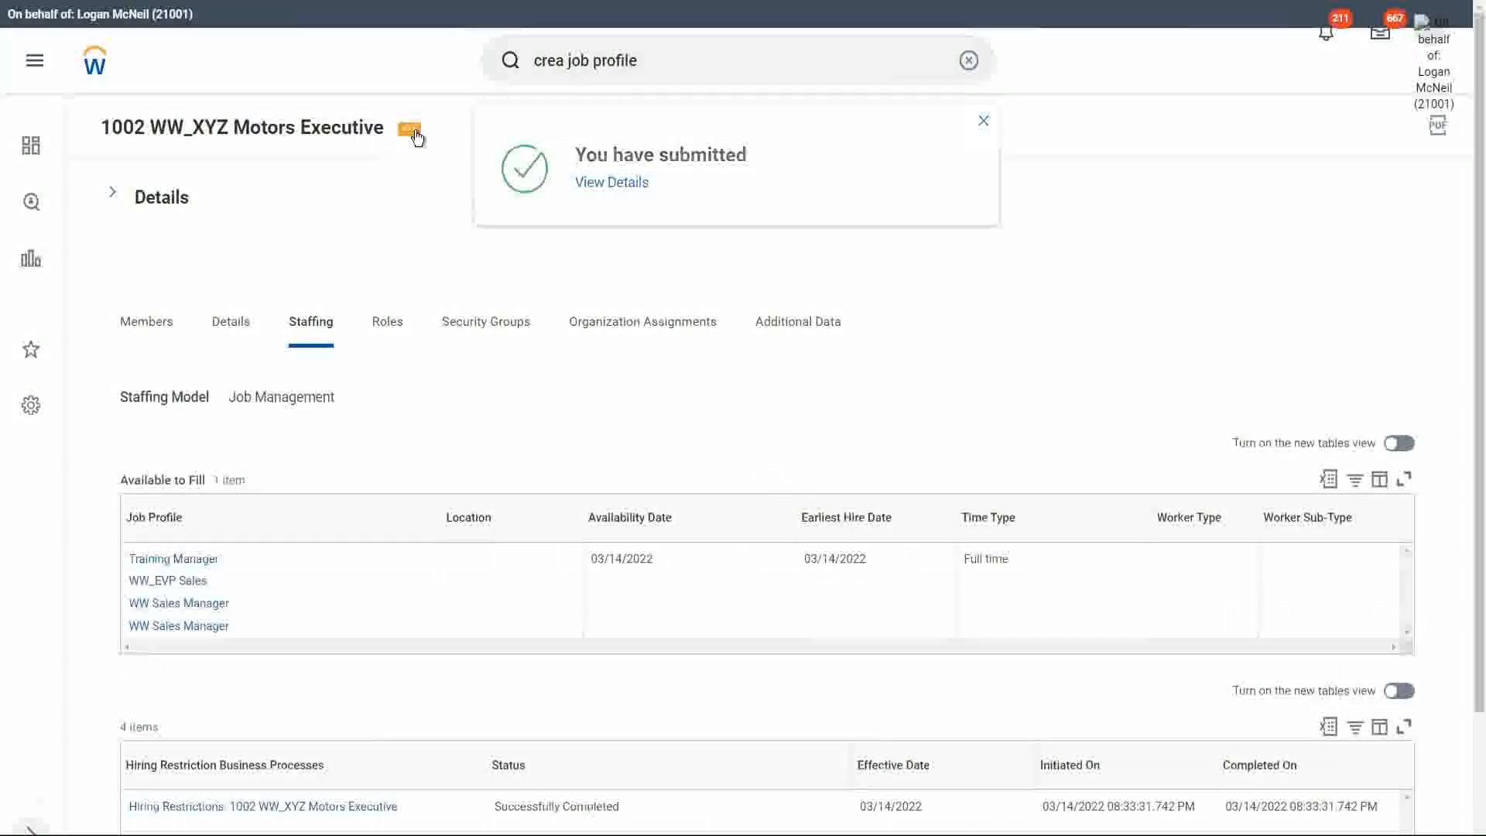
Start a Hire Employee process in 1002 WW_XYZ Motors Executive, choosing the existing pre-hire by name.
{"action": "left_click", "coordinate": [410, 130]}
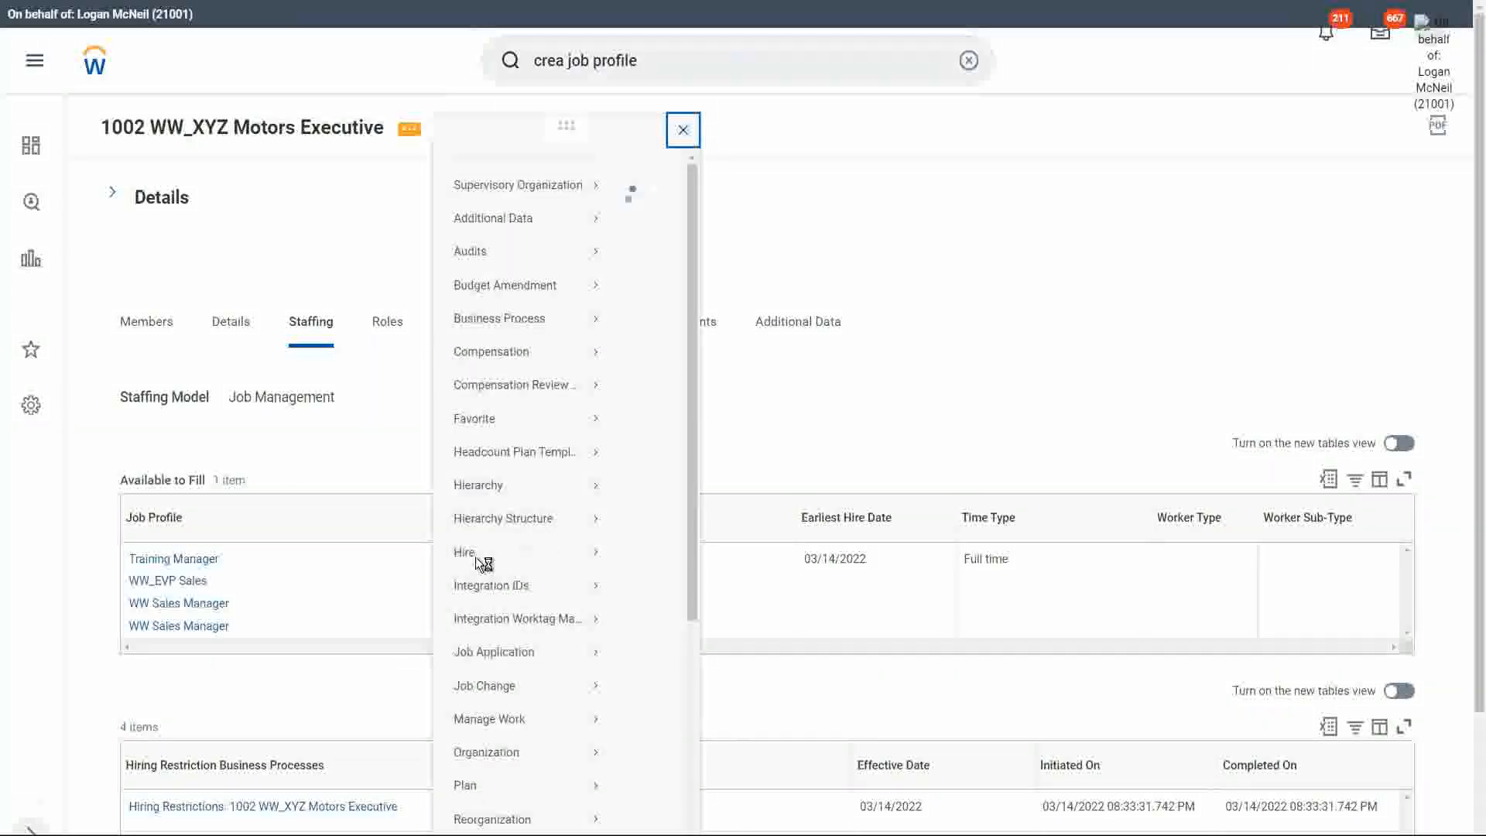
{"action": "mouse_move", "coordinate": [614, 580]}
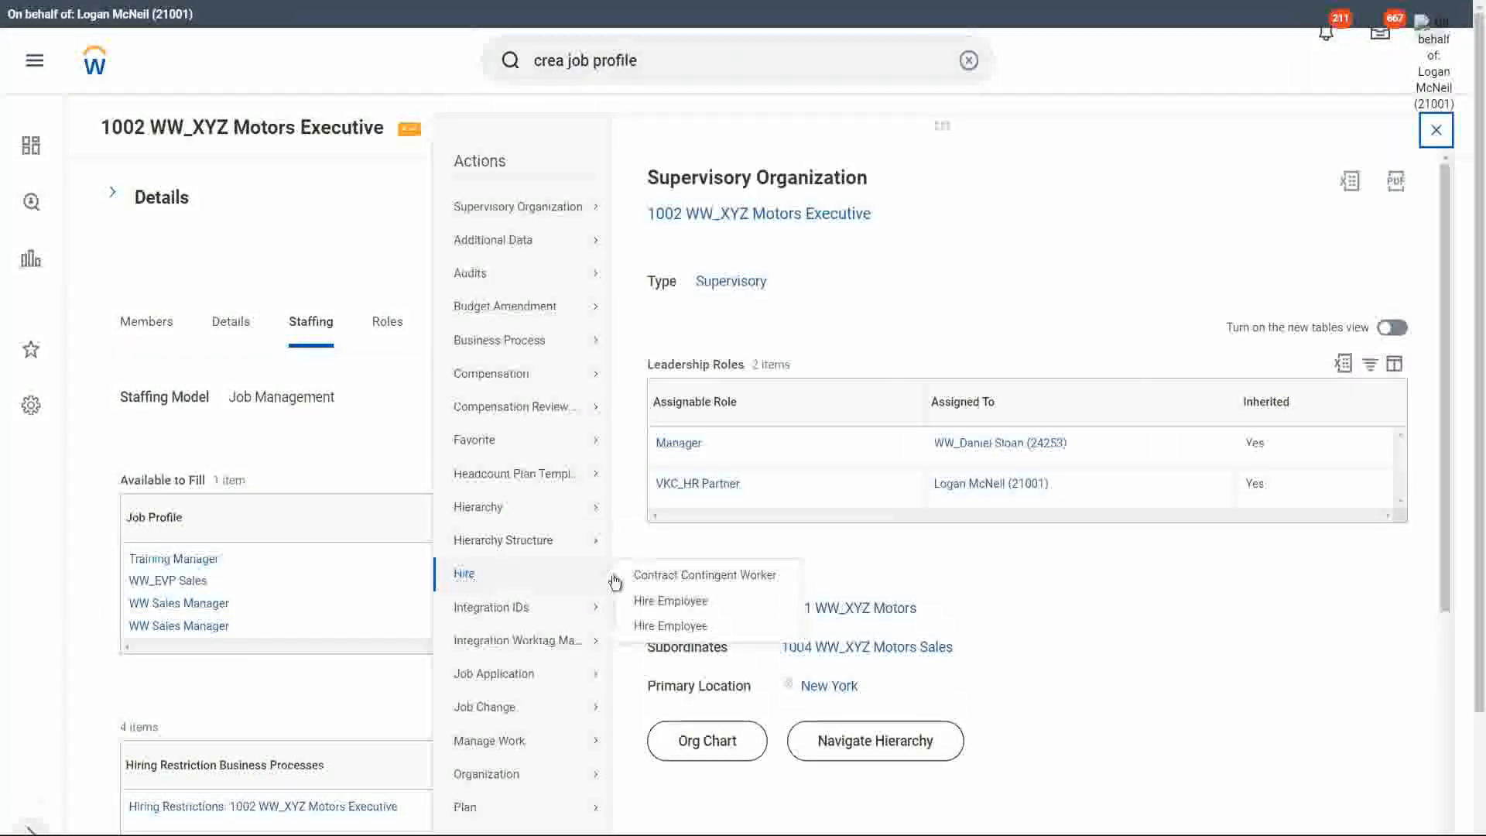
{"action": "left_click", "coordinate": [670, 600]}
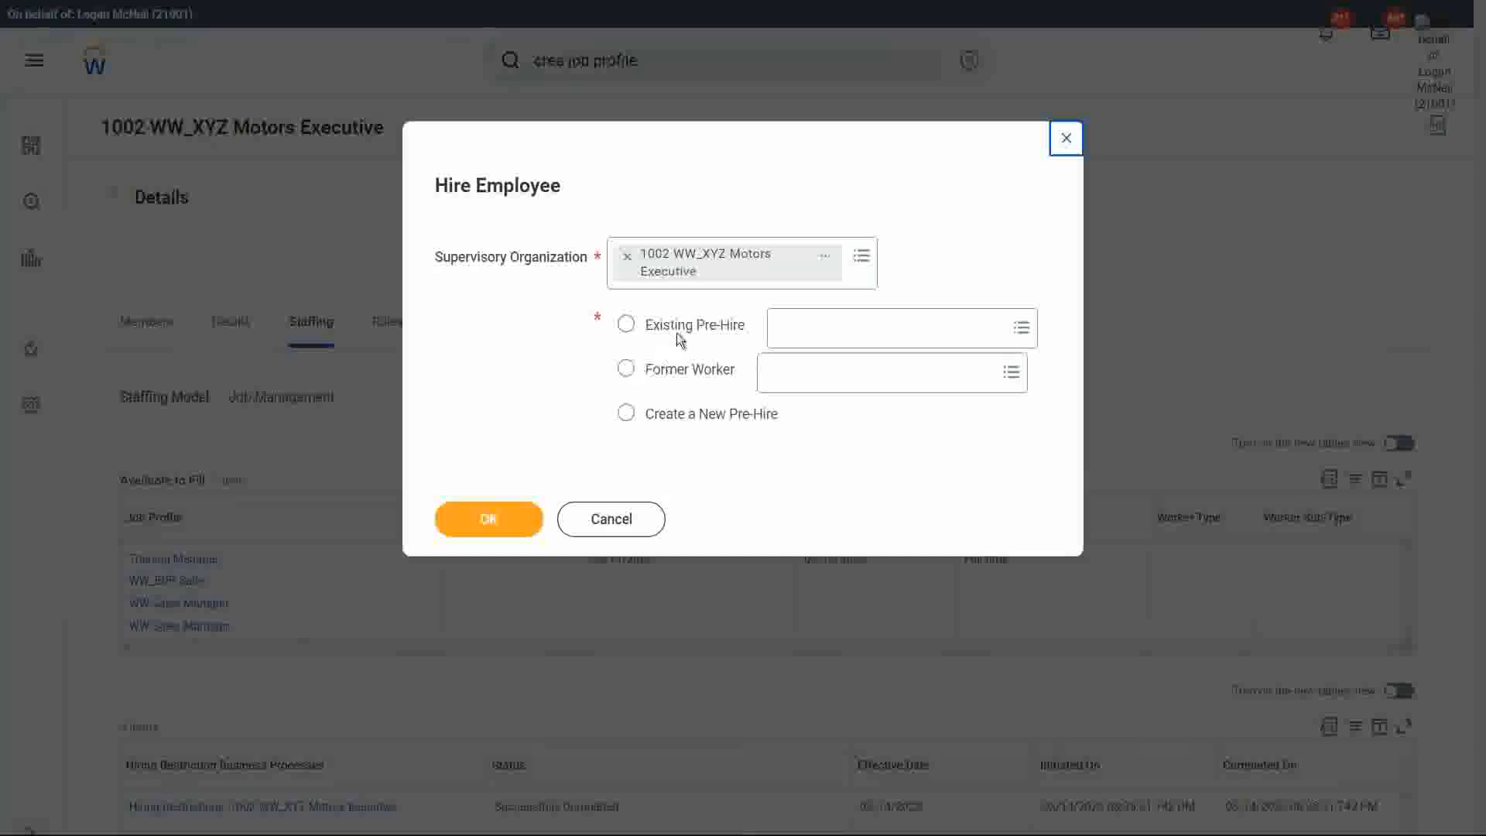
{"action": "left_click", "coordinate": [724, 331]}
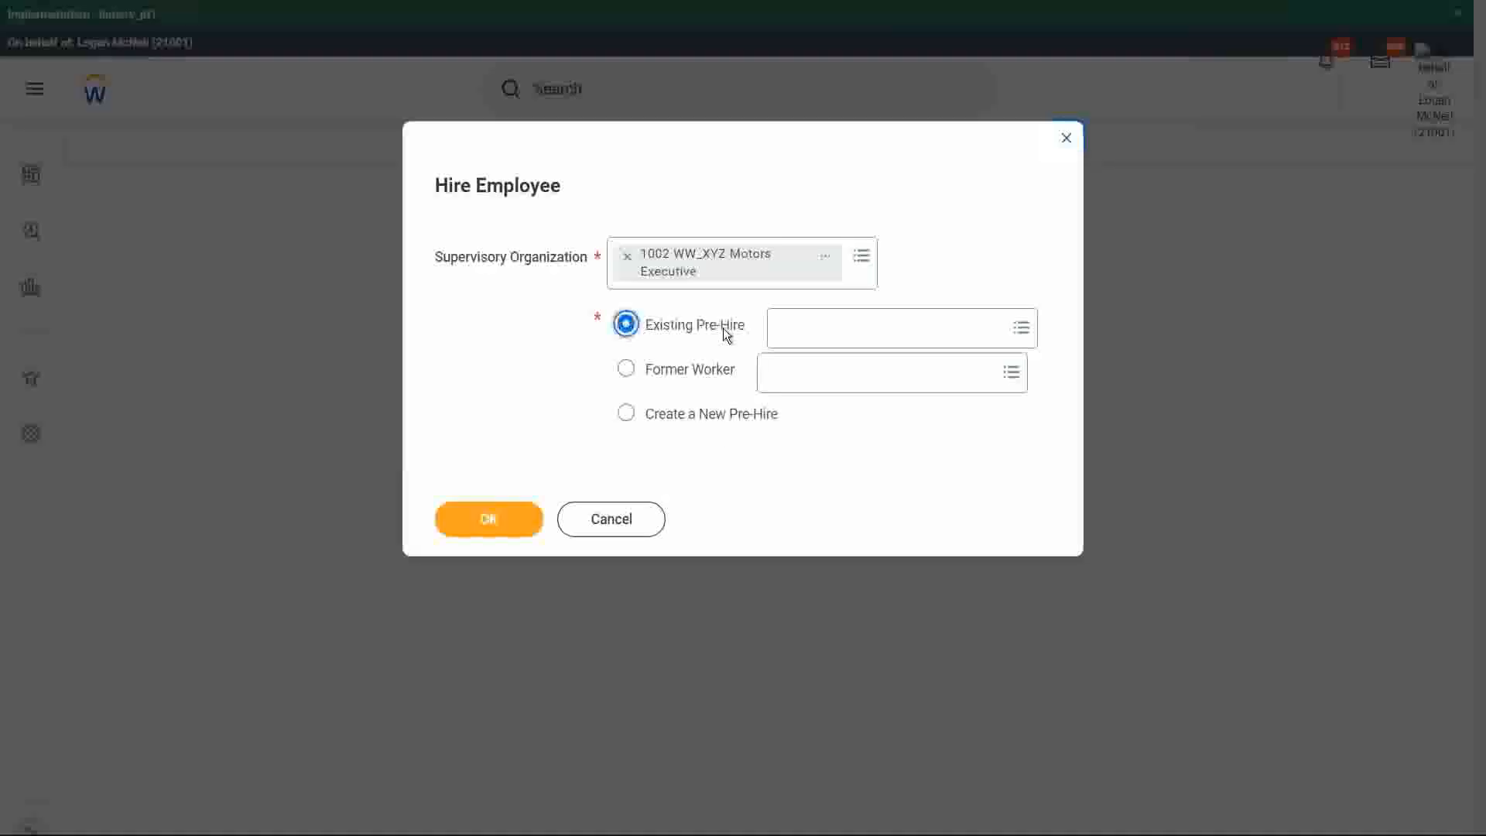
{"action": "left_click", "coordinate": [801, 334]}
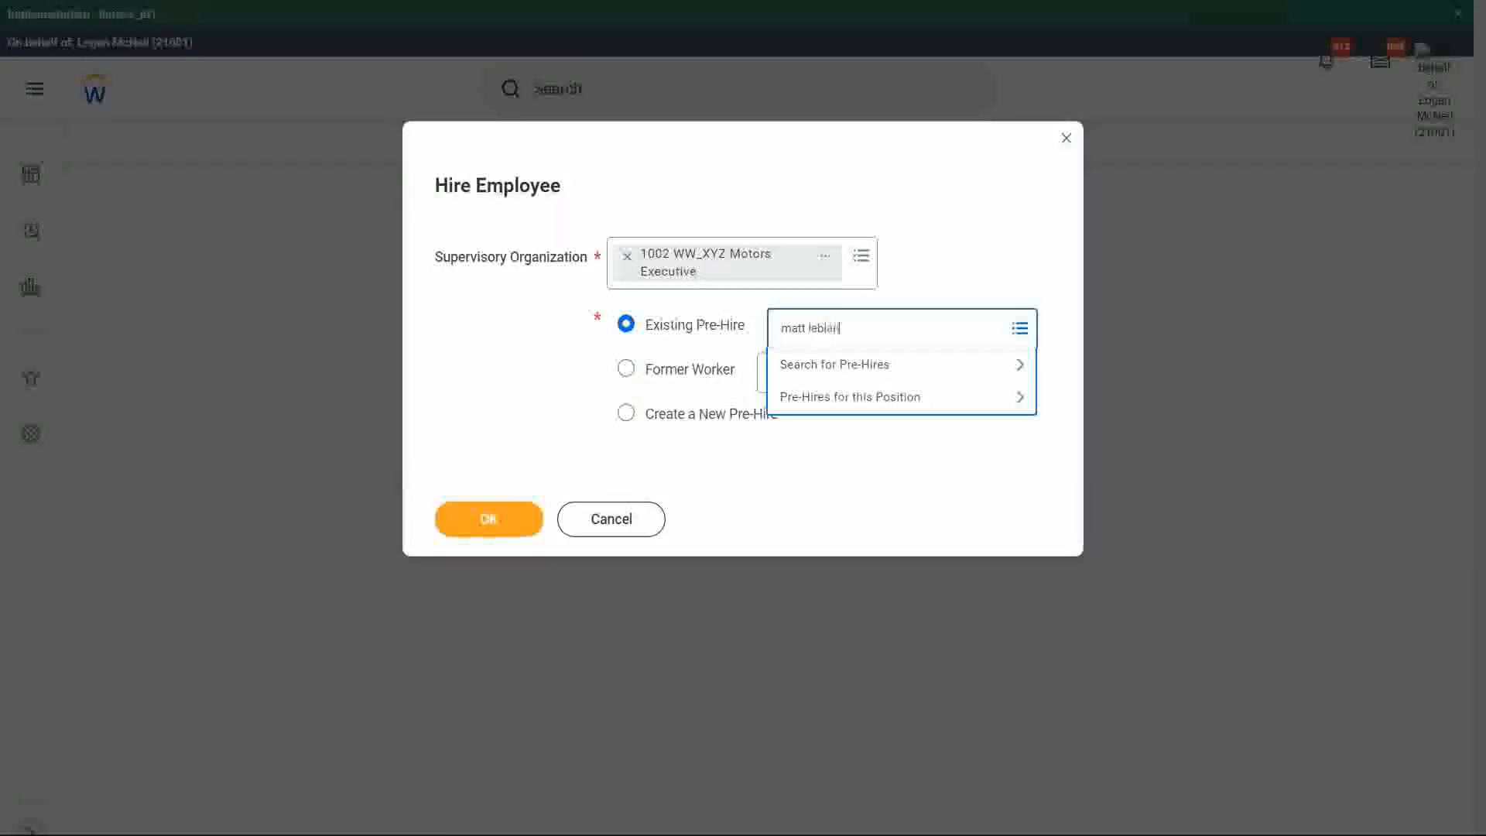
{"action": "key", "text": "Return"}
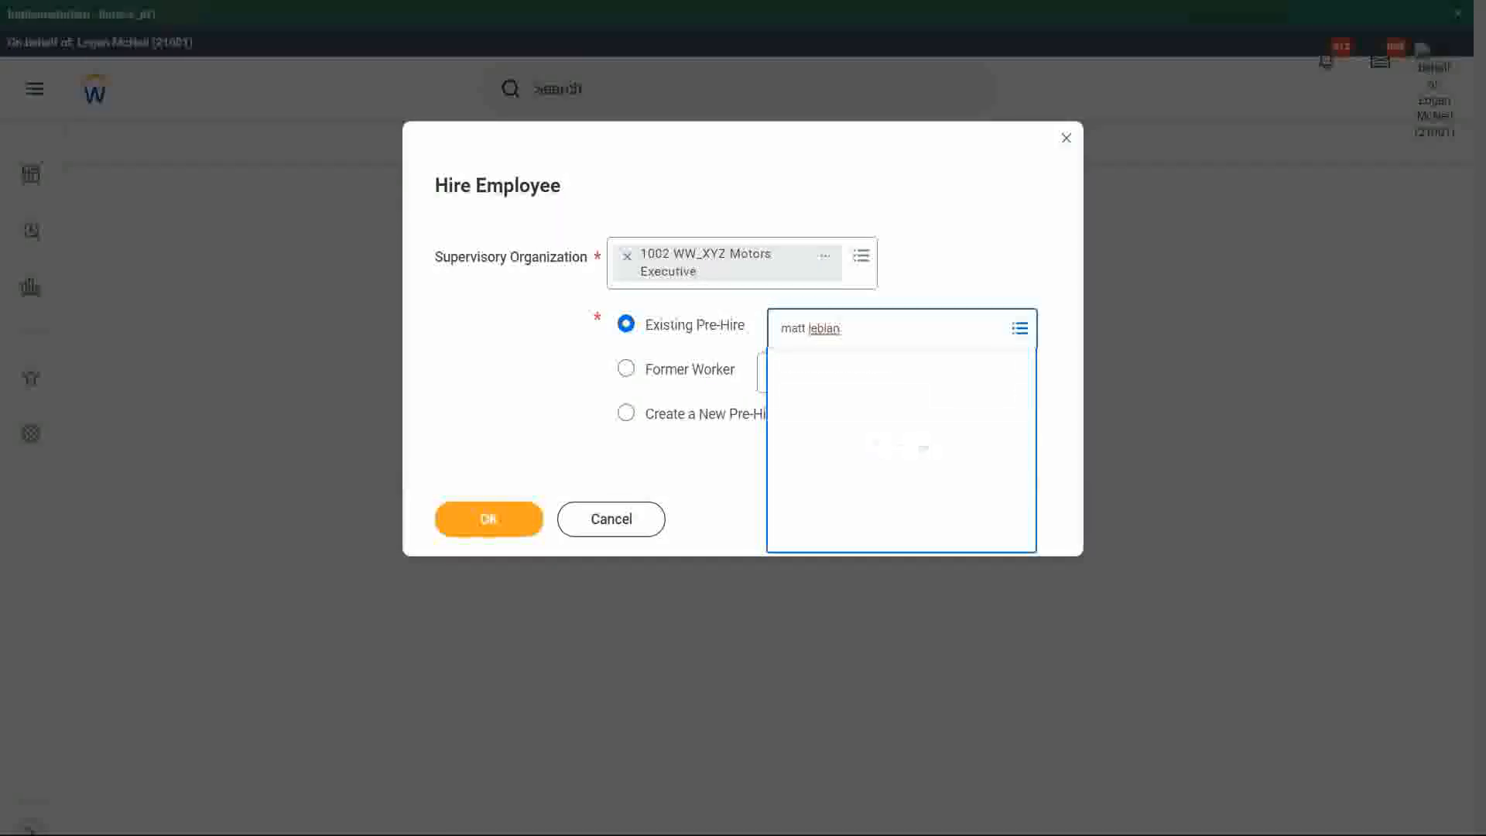
{"action": "left_click", "coordinate": [531, 523]}
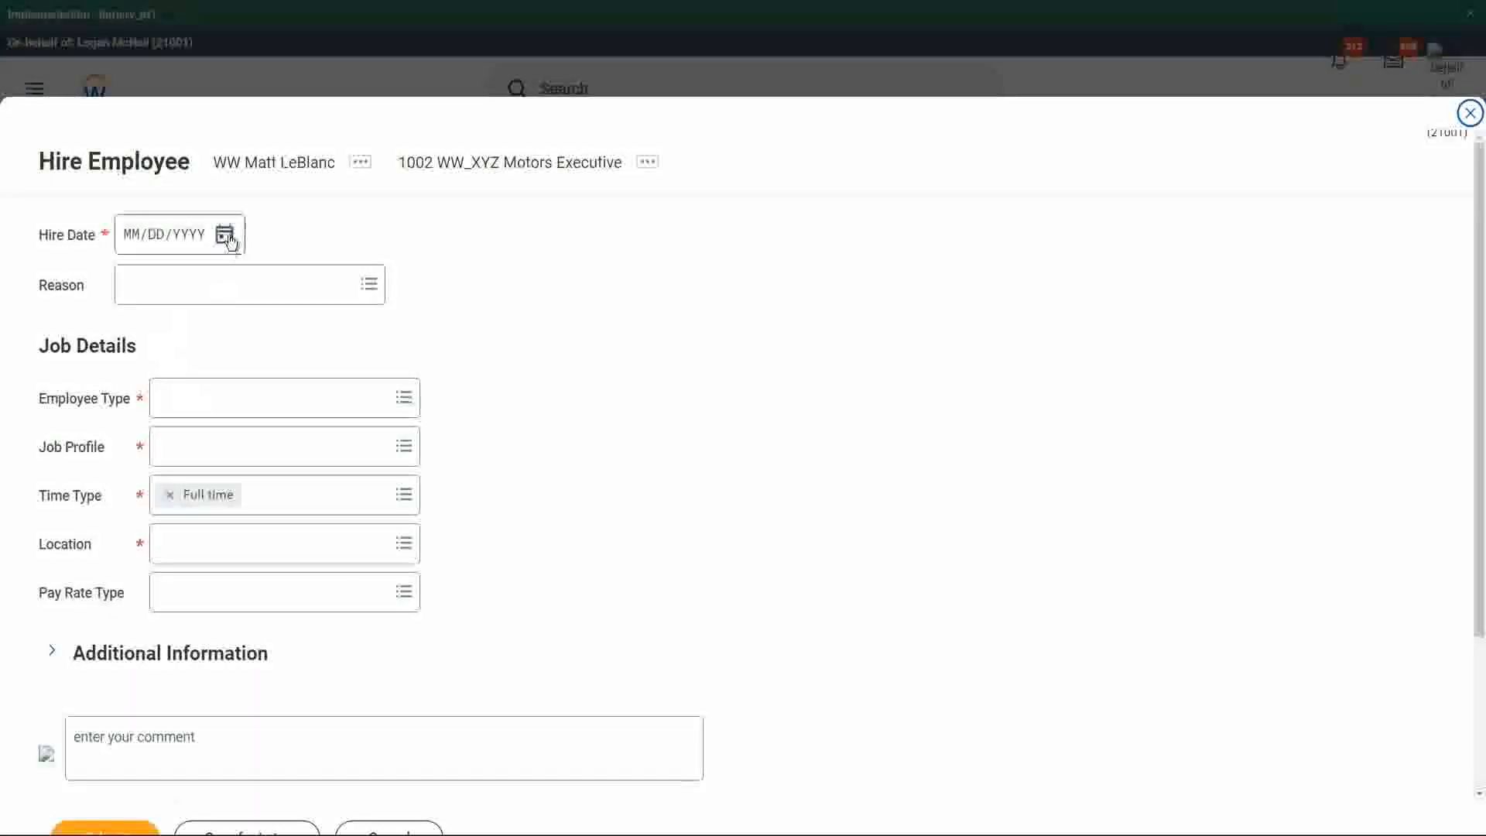
Set the hire date to 03/27/2022 and the reason to New Hire > New Position.
{"action": "left_click", "coordinate": [226, 236]}
{"action": "left_click", "coordinate": [282, 453]}
{"action": "left_click", "coordinate": [208, 288]}
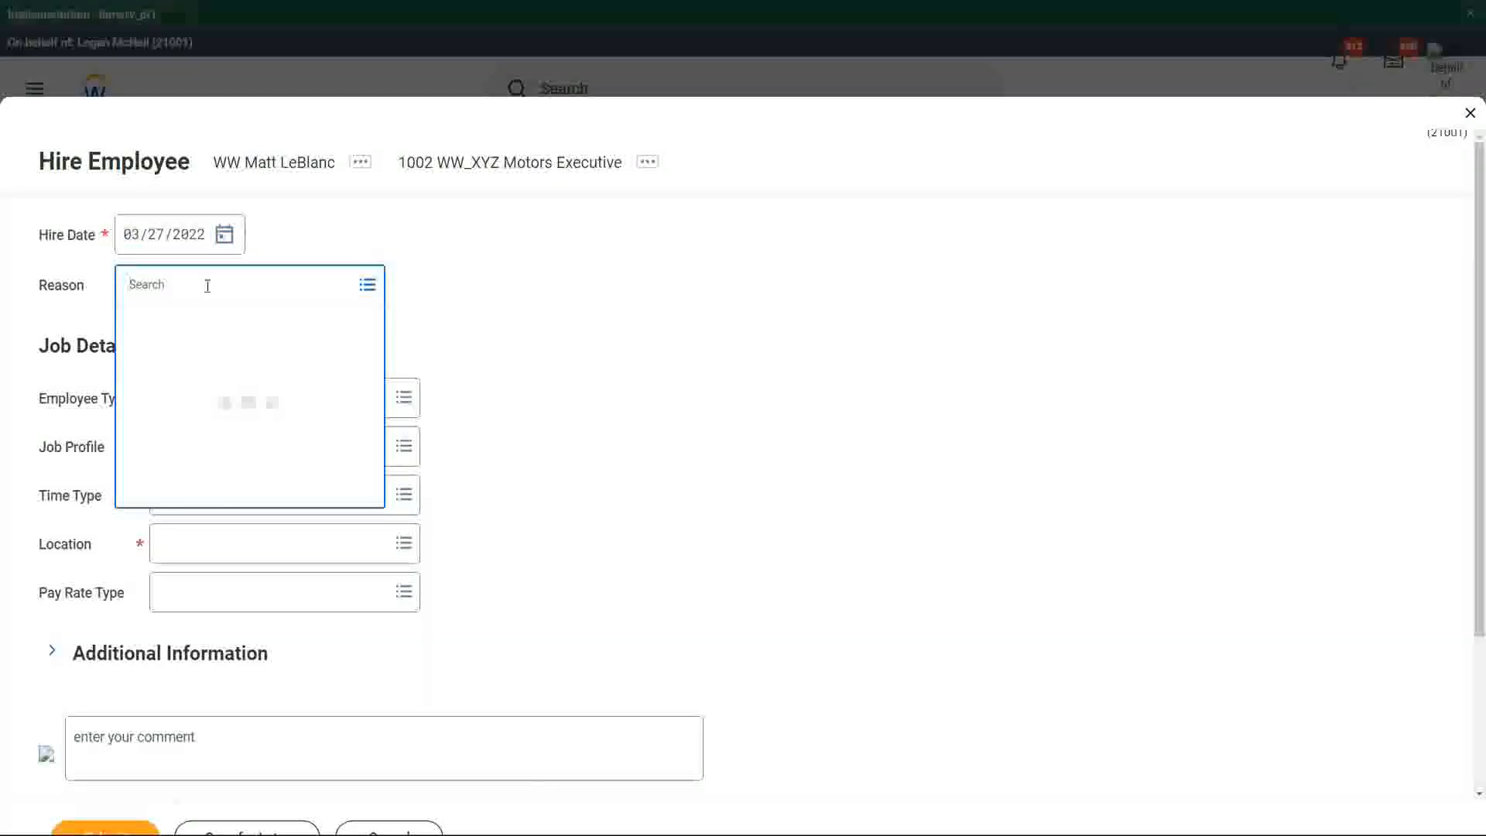
{"action": "type", "text": "new pos"}
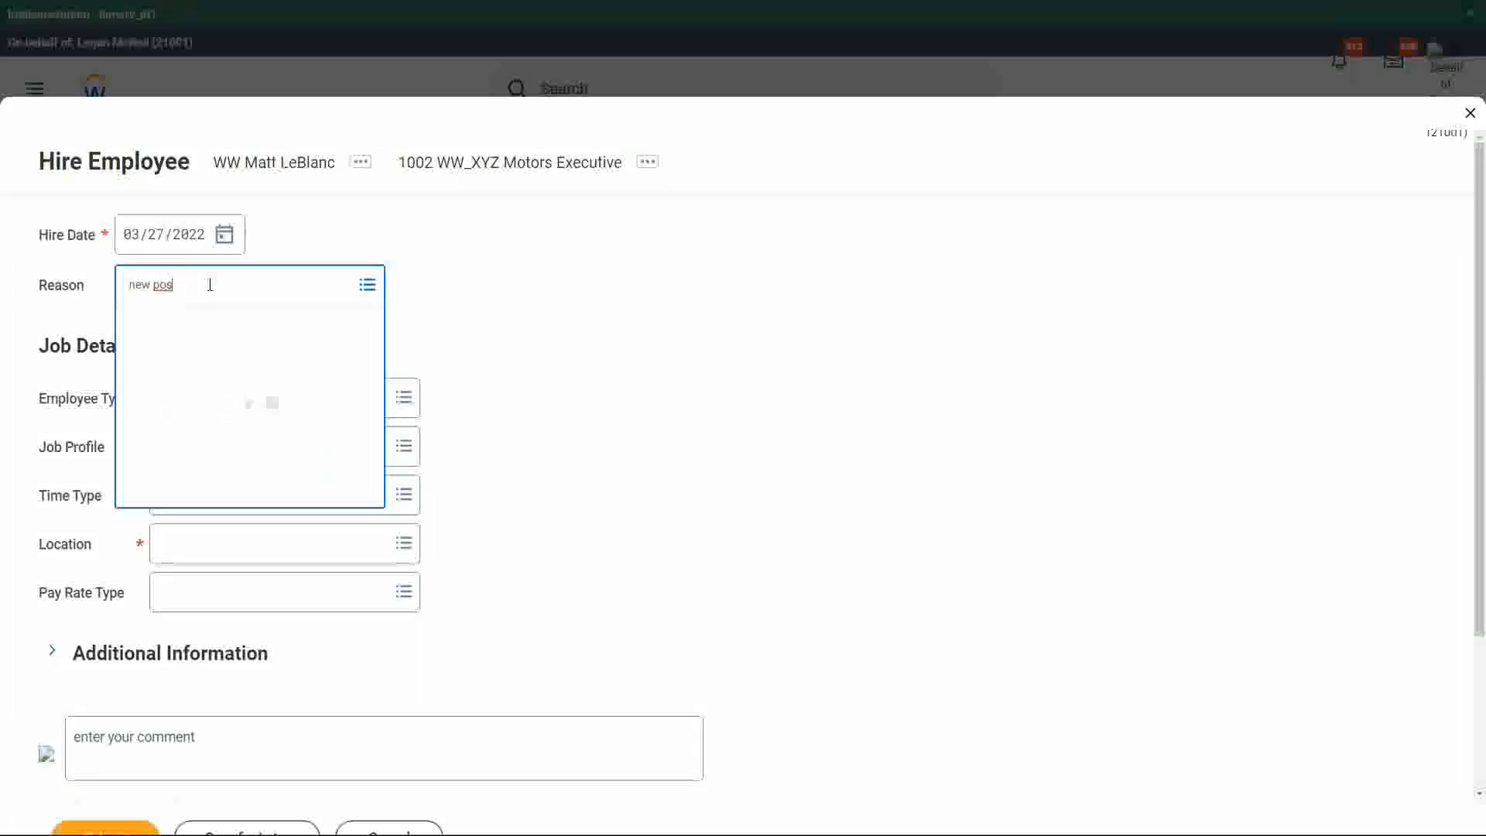
{"action": "left_click", "coordinate": [225, 368]}
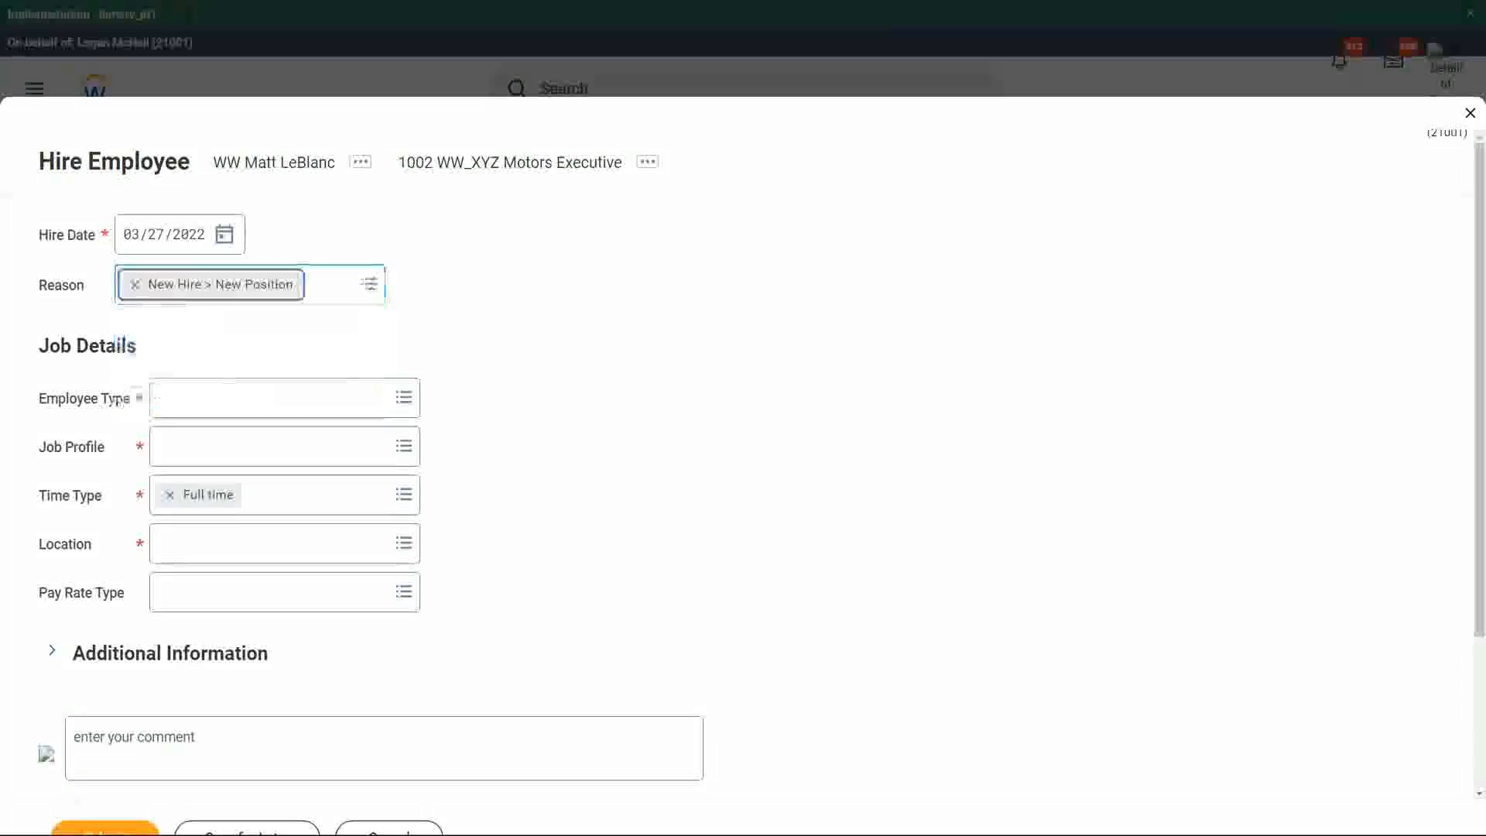
Set the employee type to Regular and the job profile to the second WW Sales Manager entry.
{"action": "left_click", "coordinate": [189, 393]}
{"action": "type", "text": "reg"}
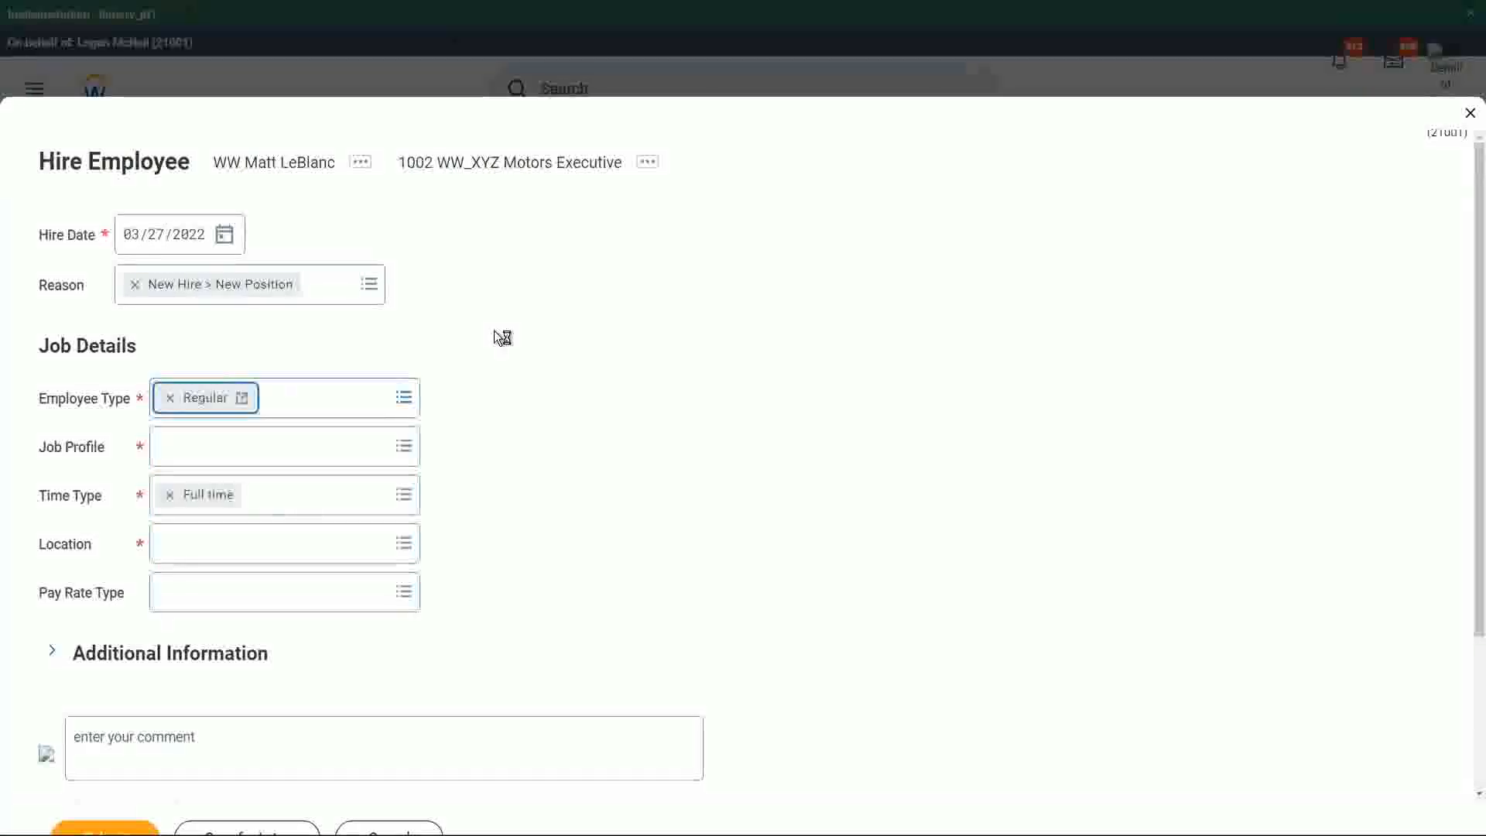
{"action": "left_click", "coordinate": [214, 447]}
{"action": "type", "text": "ww "}
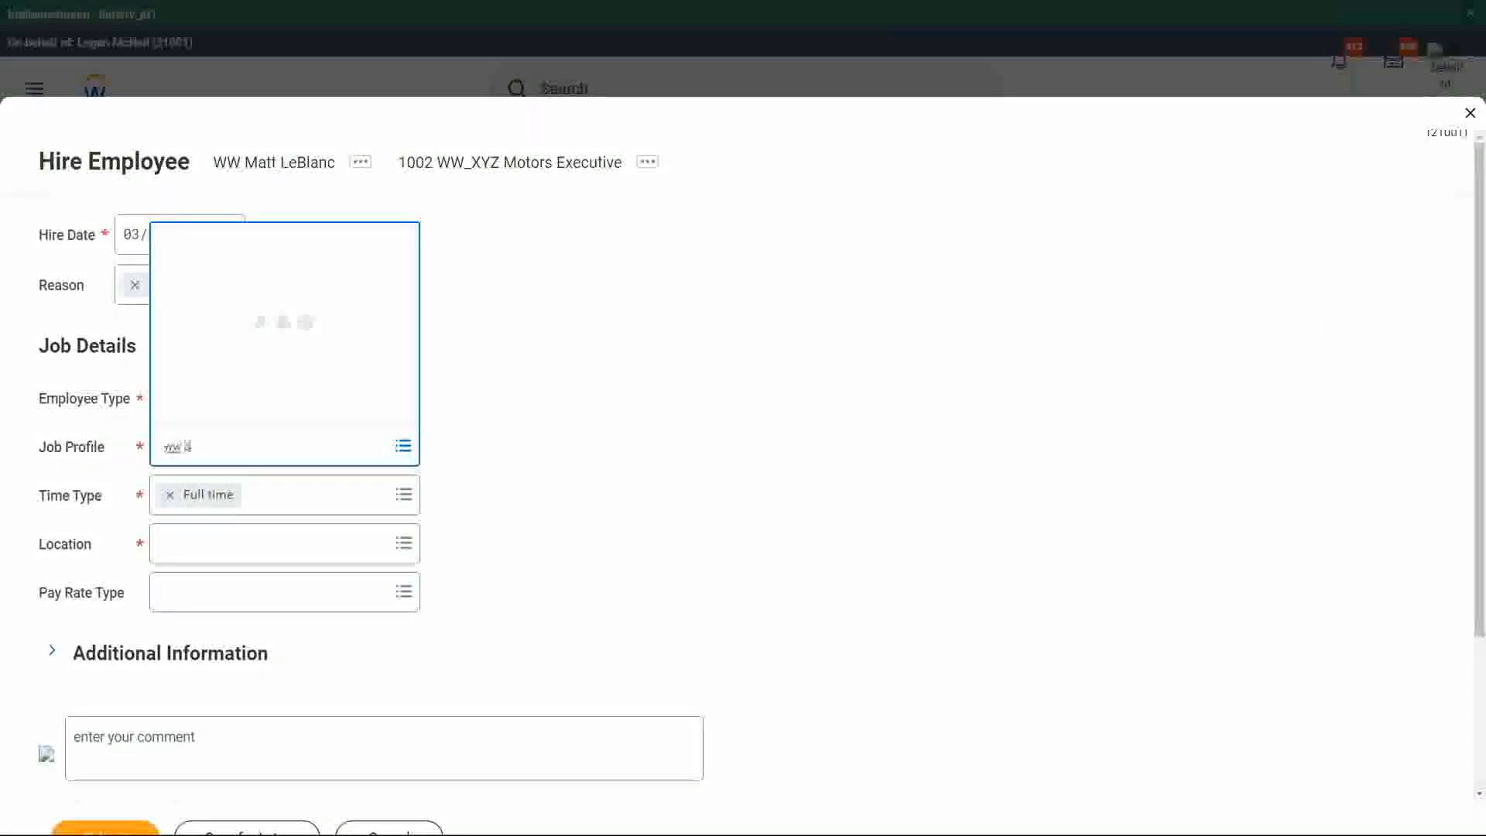
{"action": "type", "text": "sales"}
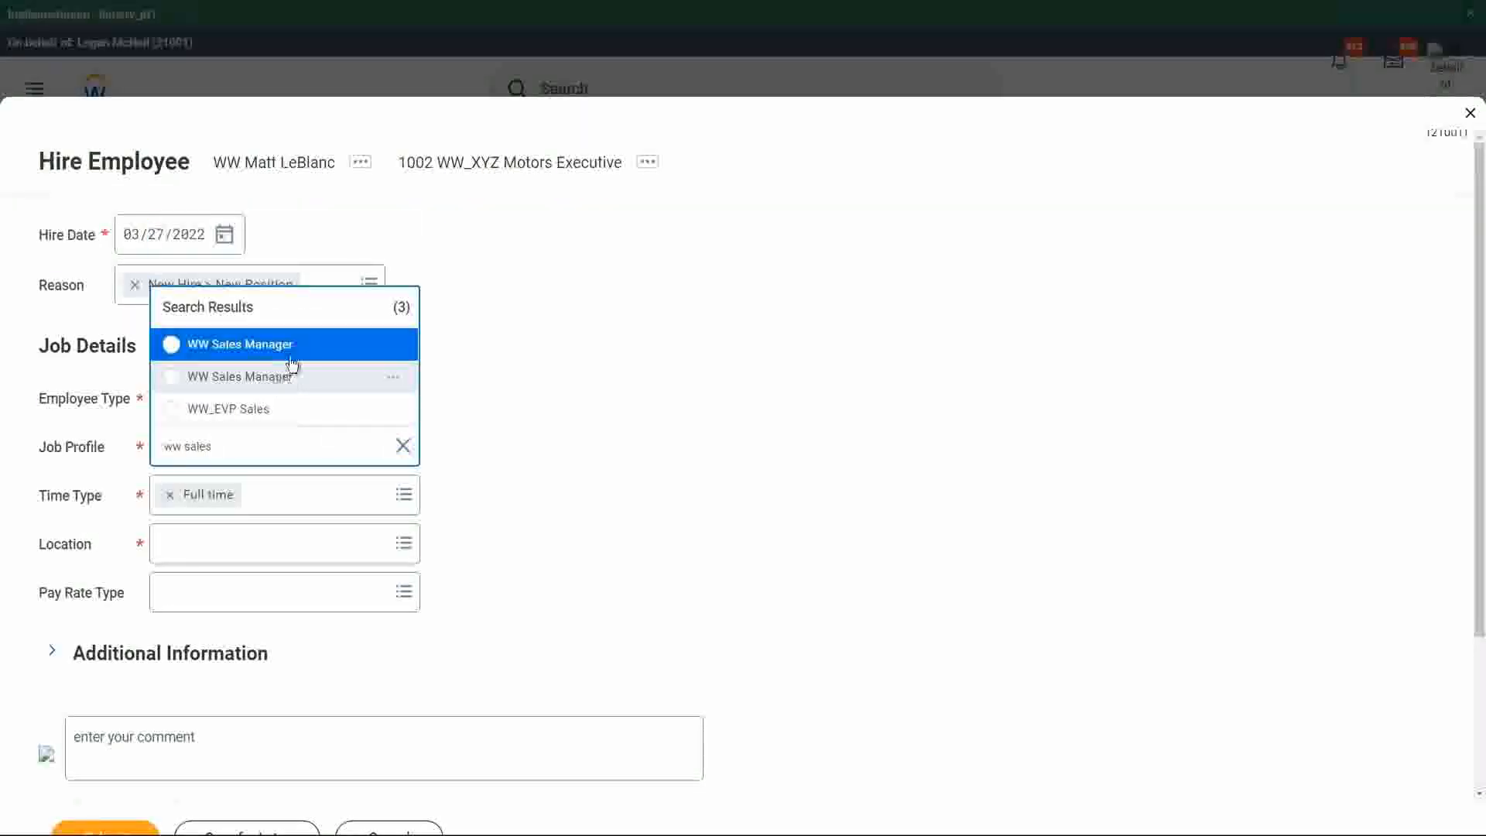
{"action": "left_click", "coordinate": [281, 376]}
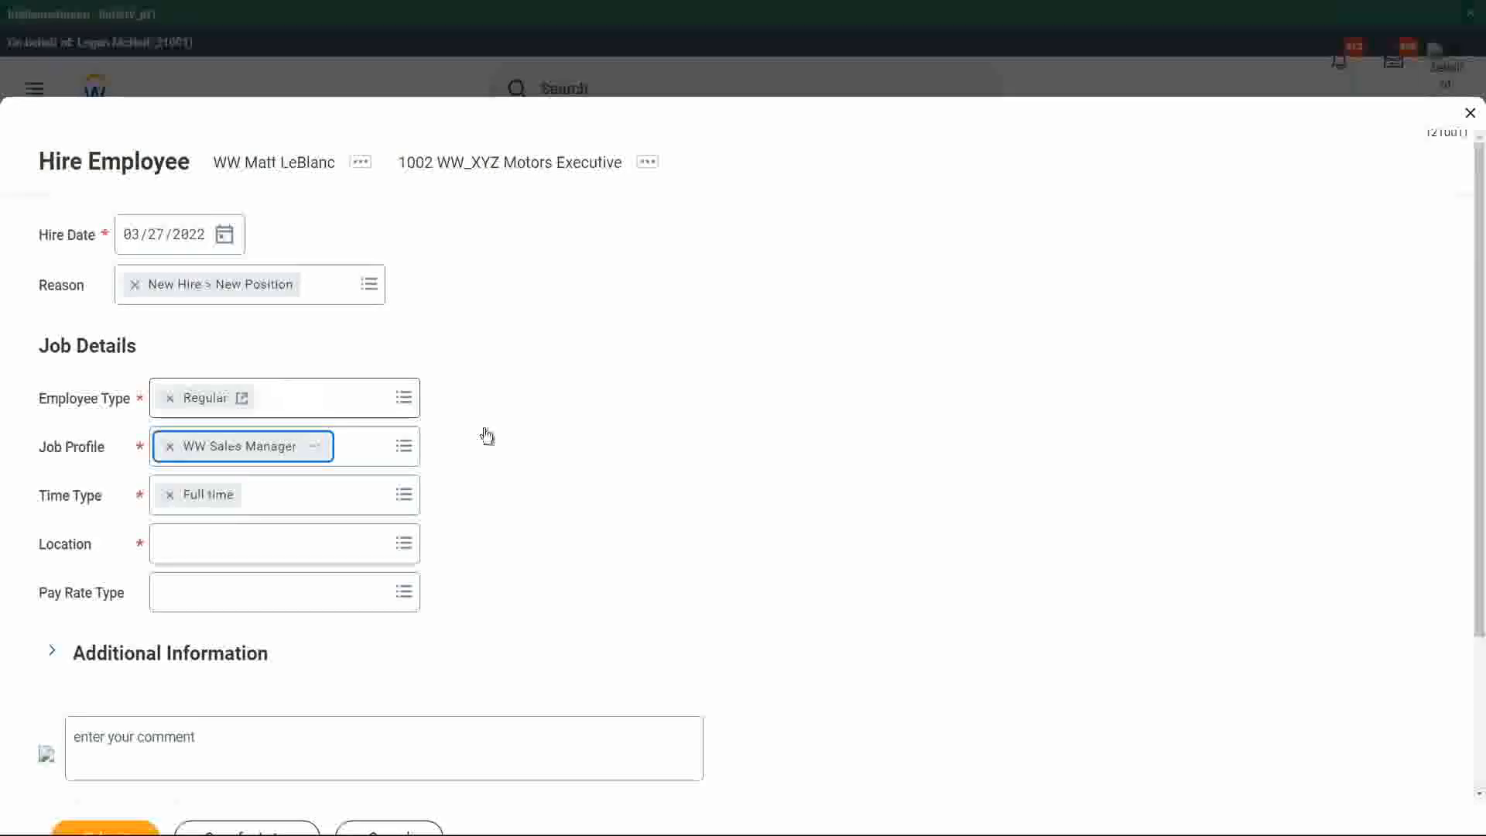
Set the hire's location to New York and submit the hire.
{"action": "left_click", "coordinate": [231, 544]}
{"action": "type", "text": "London"}
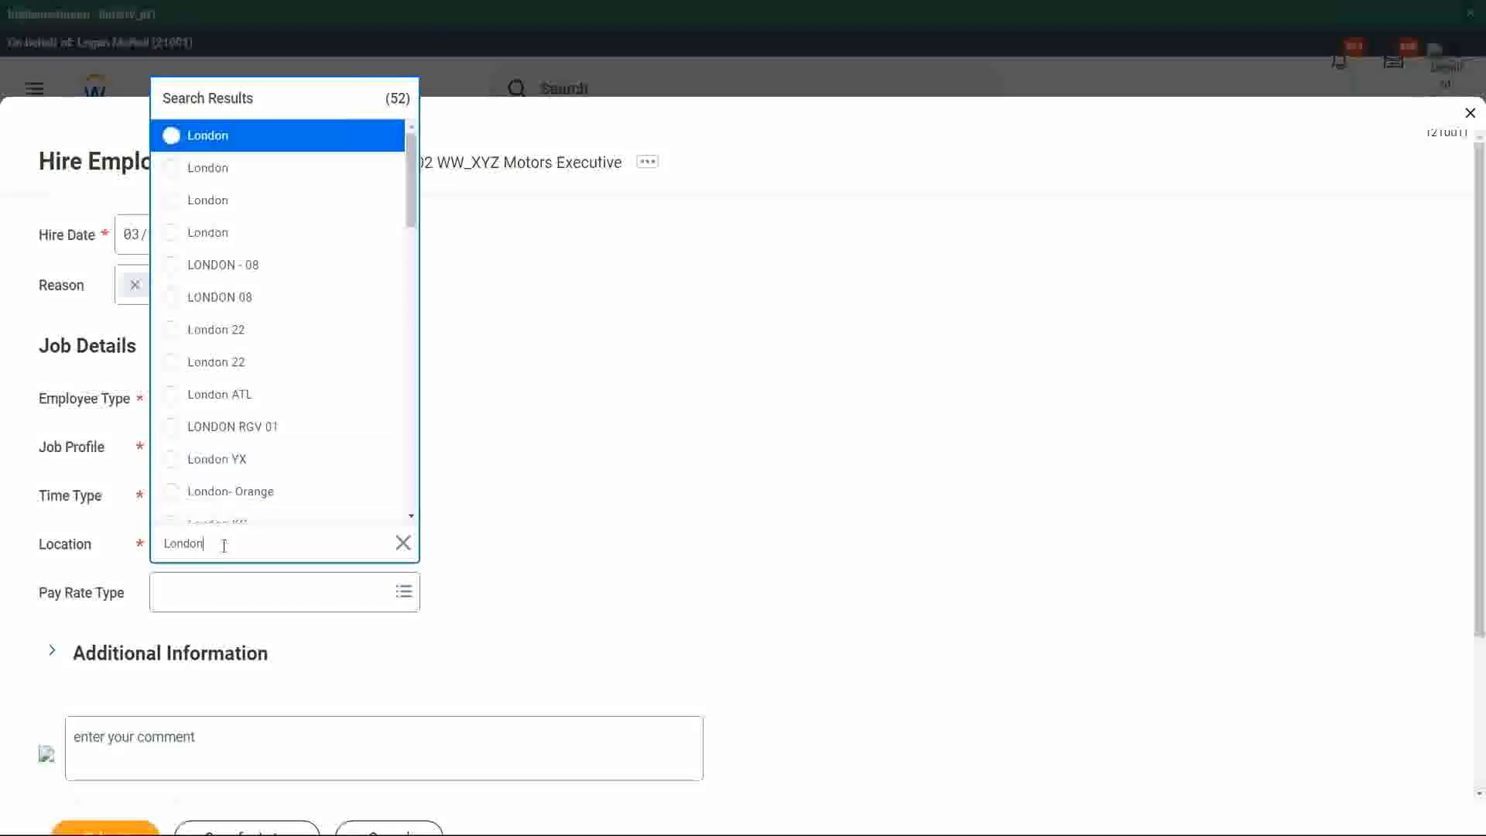
{"action": "key", "text": "ctrl+a"}
{"action": "type", "text": "New York"}
{"action": "key", "text": "Return"}
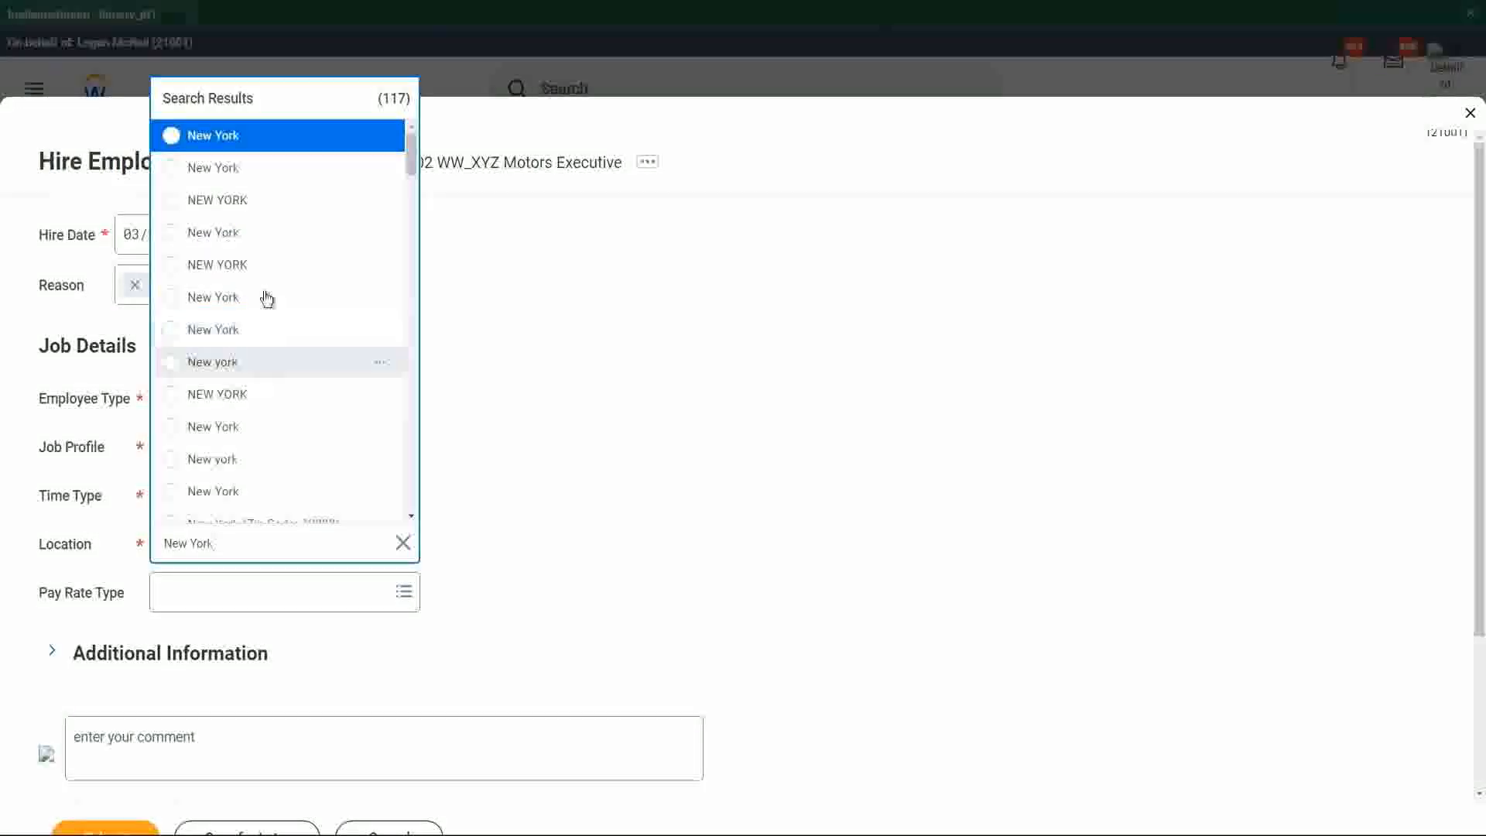
{"action": "left_click", "coordinate": [192, 243]}
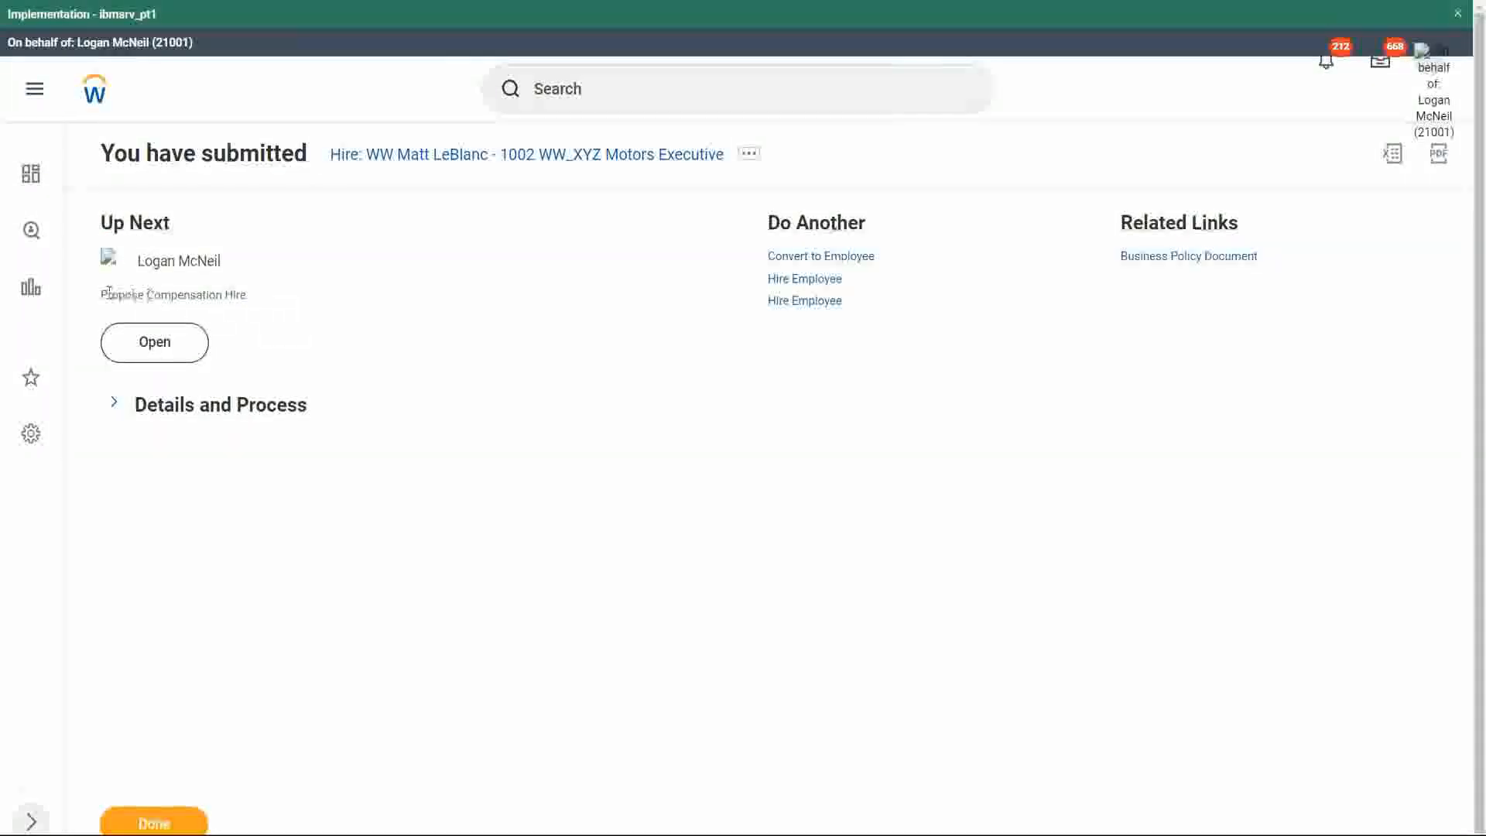
Open the Propose Compensation Hire task and review its base pay, guidelines and salary plan.
{"action": "left_click_drag", "start_coordinate": [109, 292], "coordinate": [249, 298]}
{"action": "left_click", "coordinate": [167, 346]}
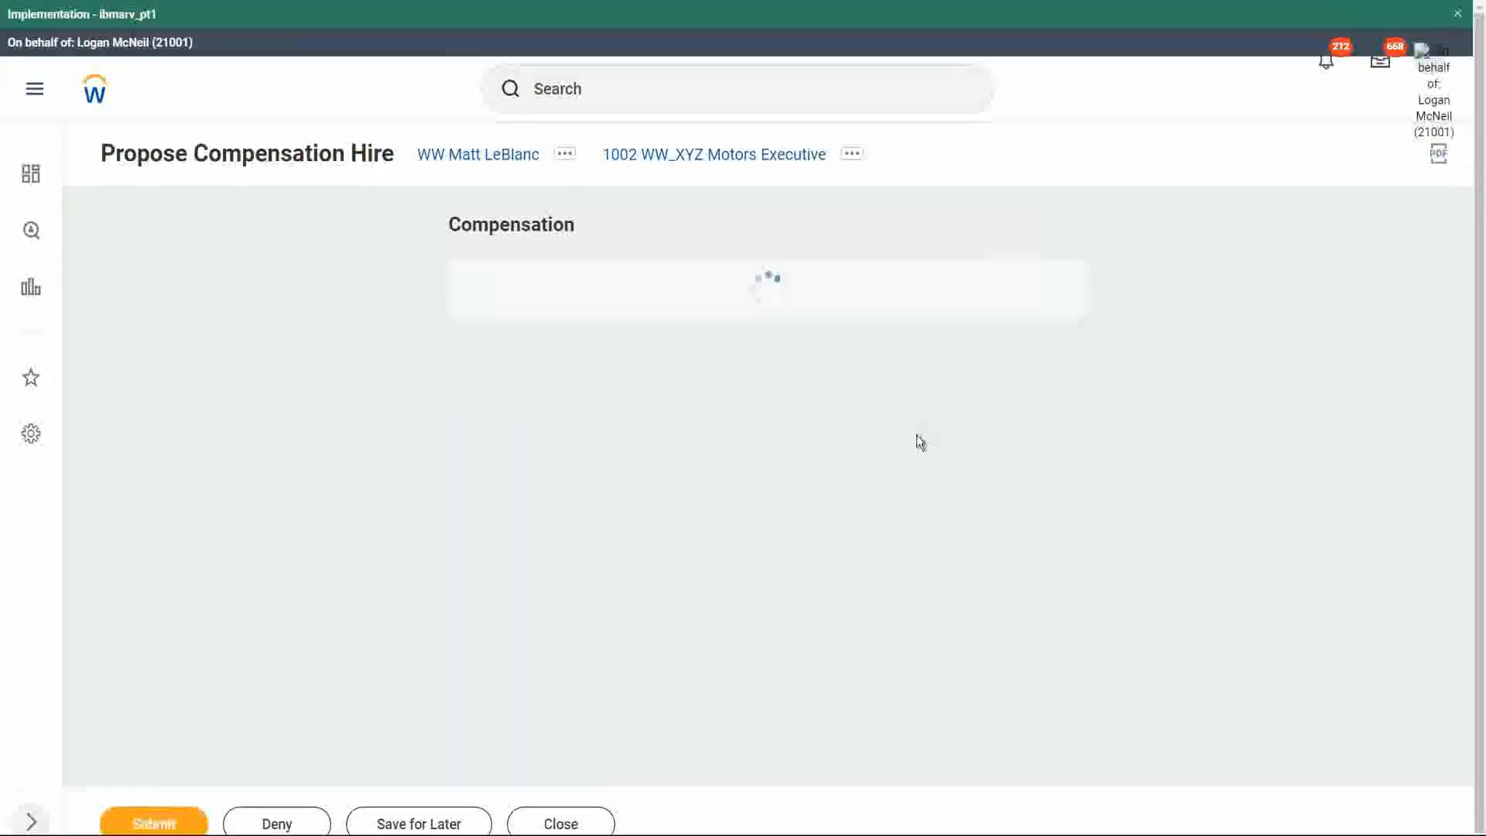
{"action": "scroll", "coordinate": [1146, 457], "scroll_direction": "down", "scroll_amount": 3}
{"action": "scroll", "coordinate": [1146, 456], "scroll_direction": "down", "scroll_amount": 2}
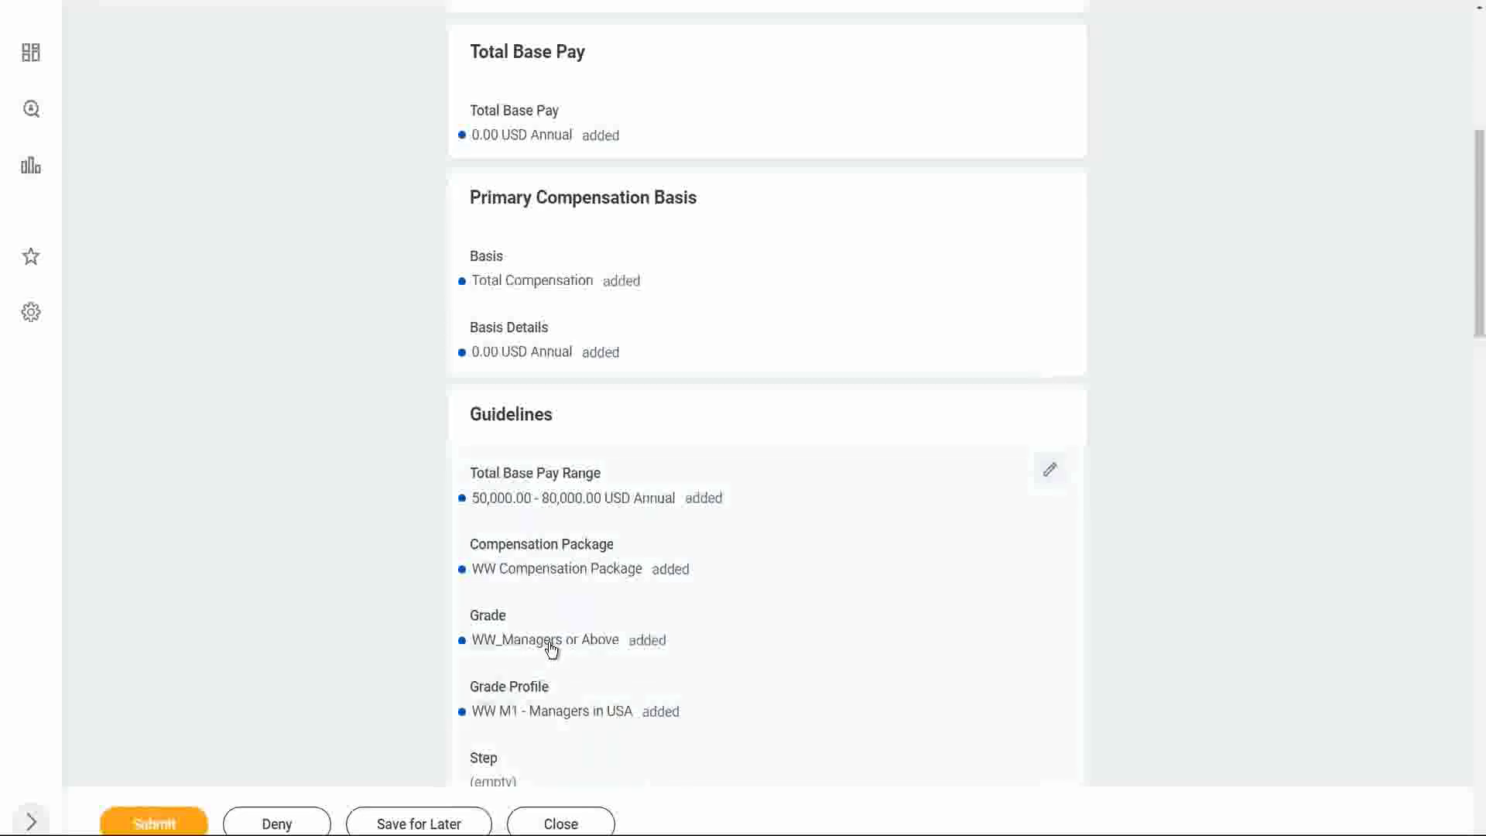
{"action": "scroll", "coordinate": [551, 649], "scroll_direction": "down", "scroll_amount": 1}
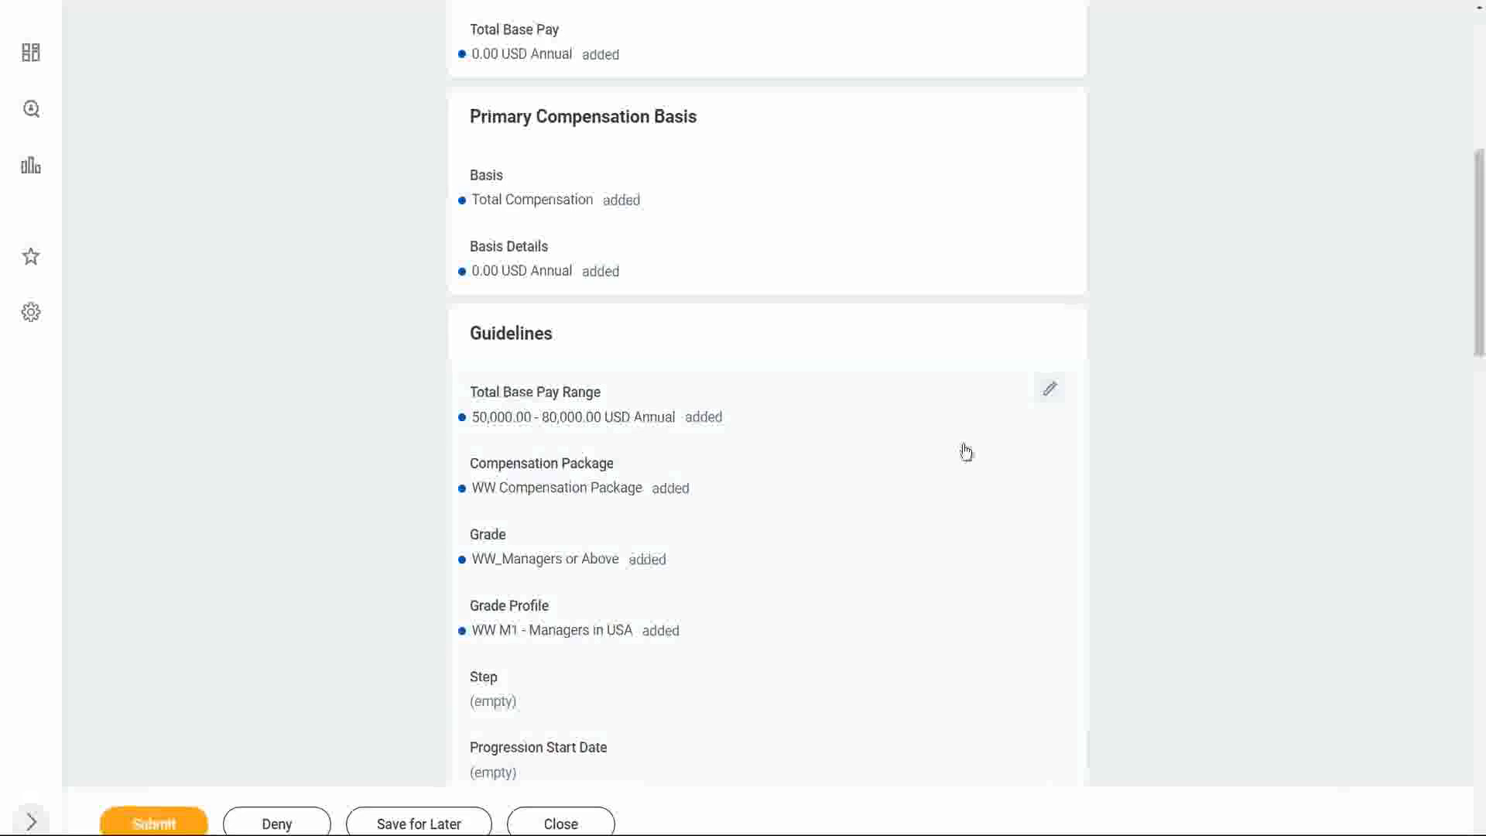
{"action": "scroll", "coordinate": [1002, 454], "scroll_direction": "down", "scroll_amount": 4}
{"action": "scroll", "coordinate": [1001, 455], "scroll_direction": "down", "scroll_amount": 1}
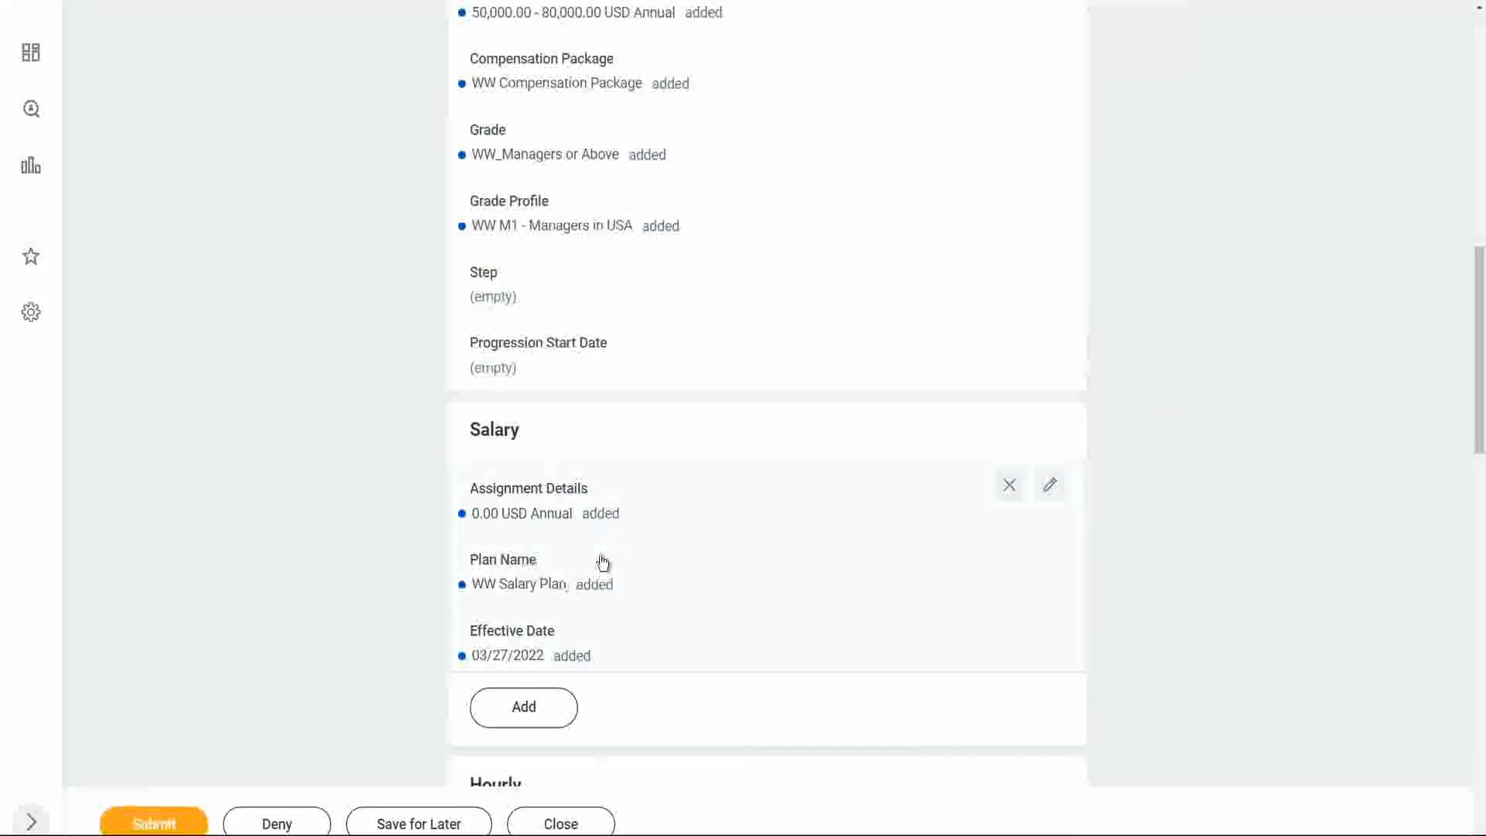
{"action": "scroll", "coordinate": [973, 550], "scroll_direction": "down", "scroll_amount": 6}
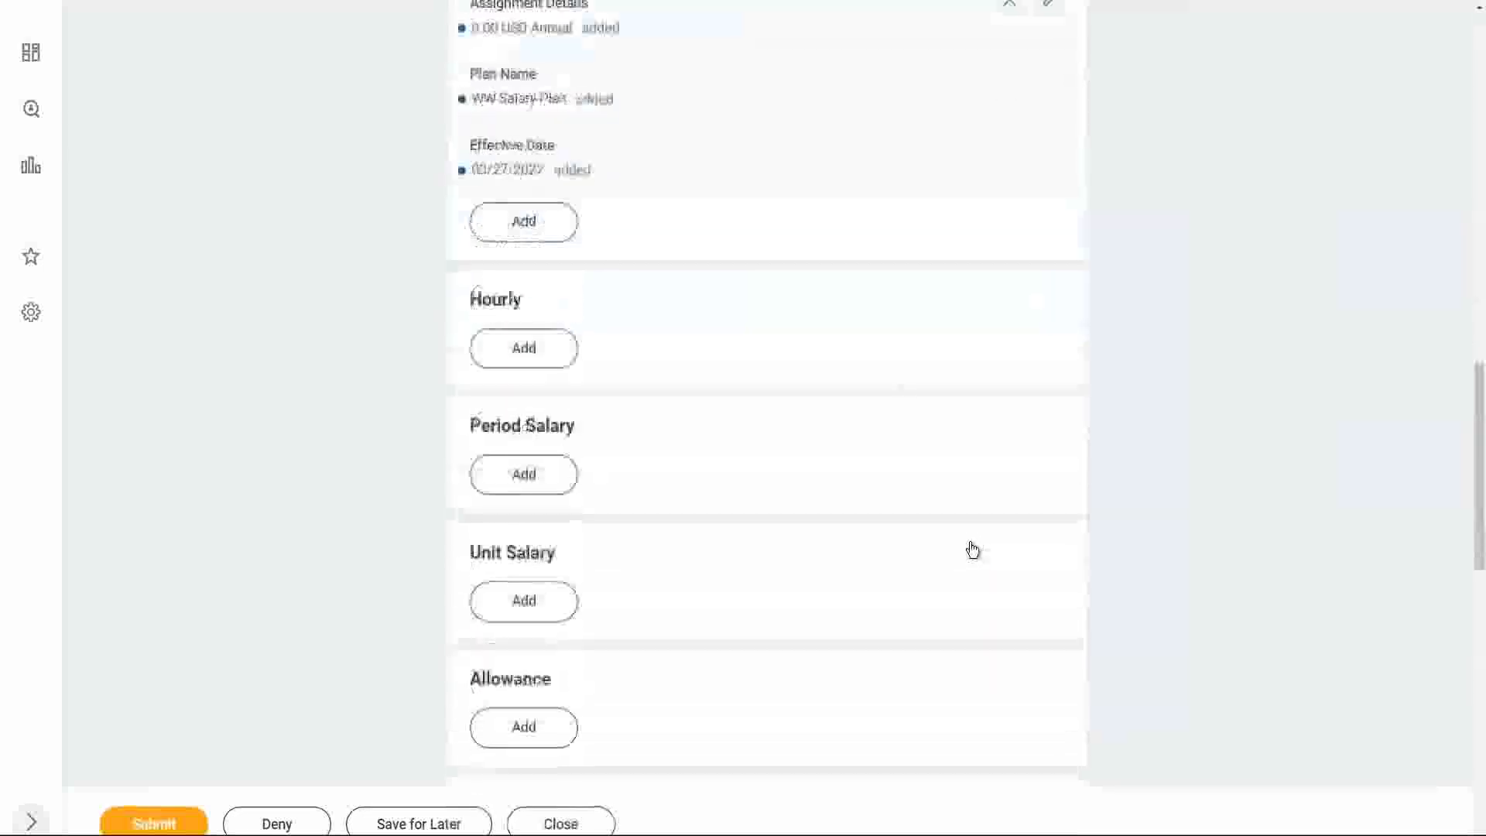
Set the WW Salary Plan amount to 65000 USD annual and save the salary entry.
{"action": "scroll", "coordinate": [973, 550], "scroll_direction": "down", "scroll_amount": 2}
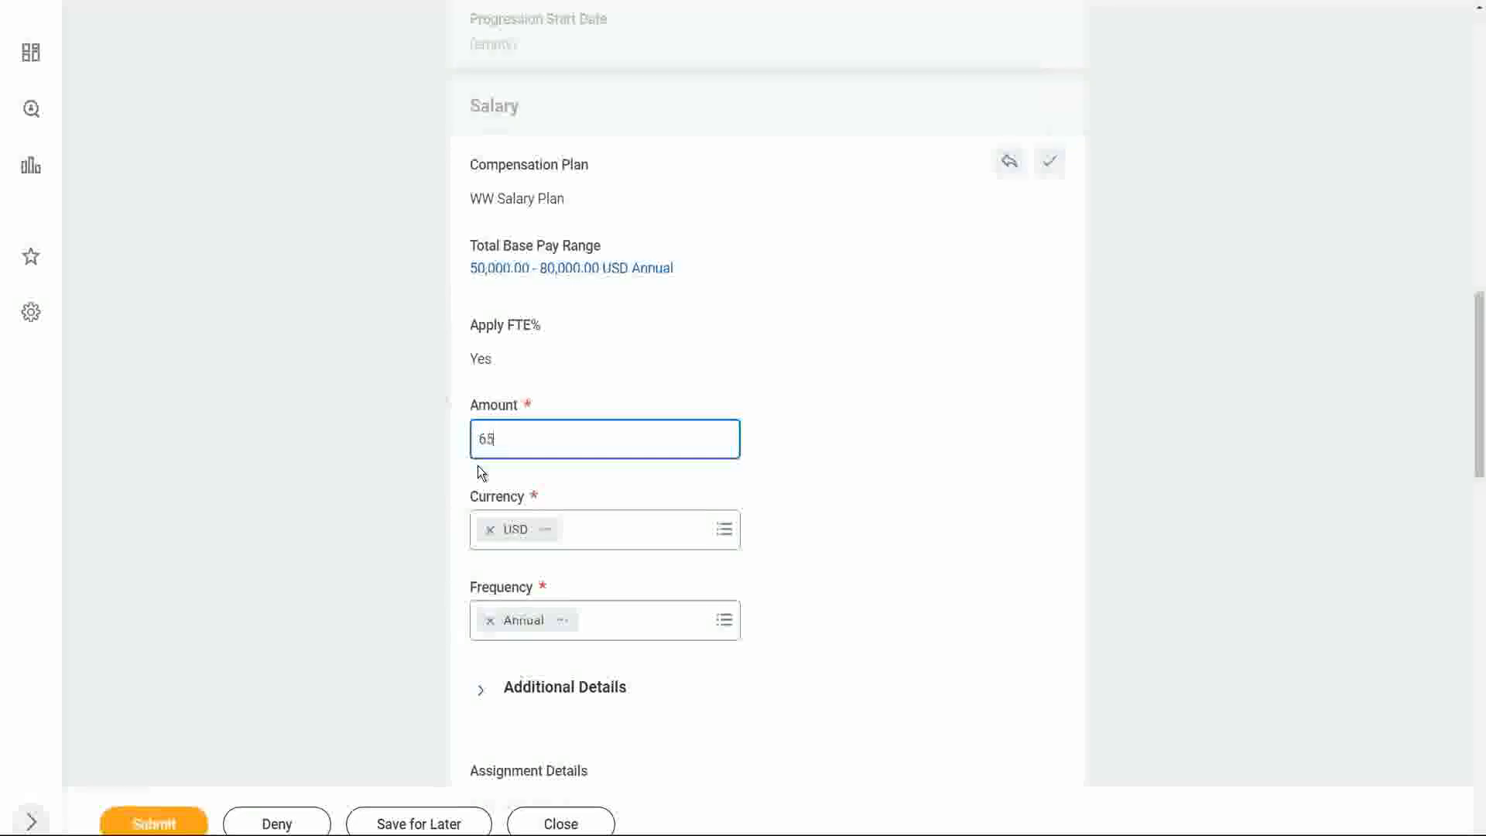
{"action": "type", "text": "000"}
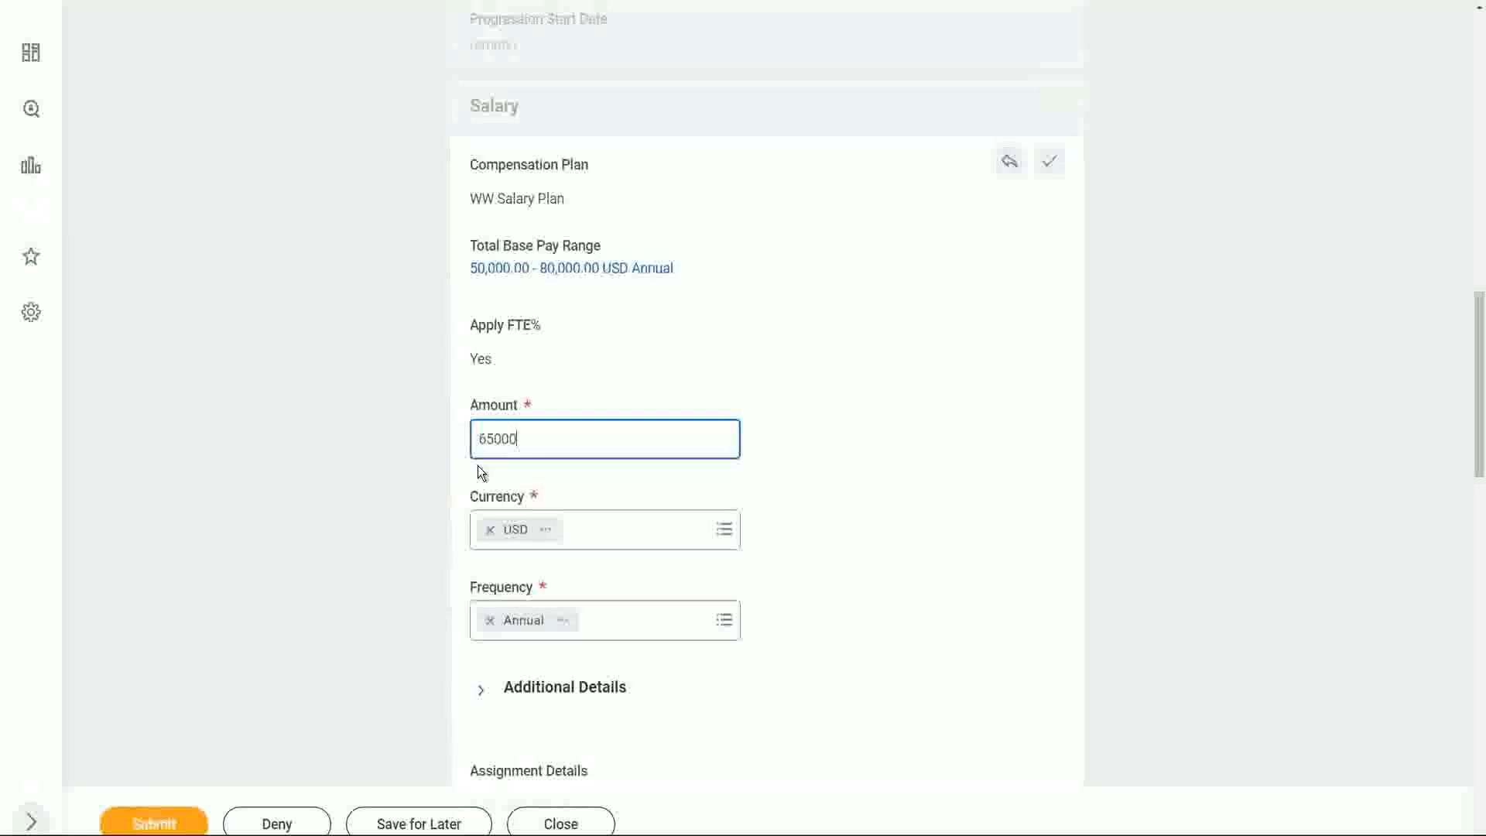
{"action": "left_click", "coordinate": [1050, 161]}
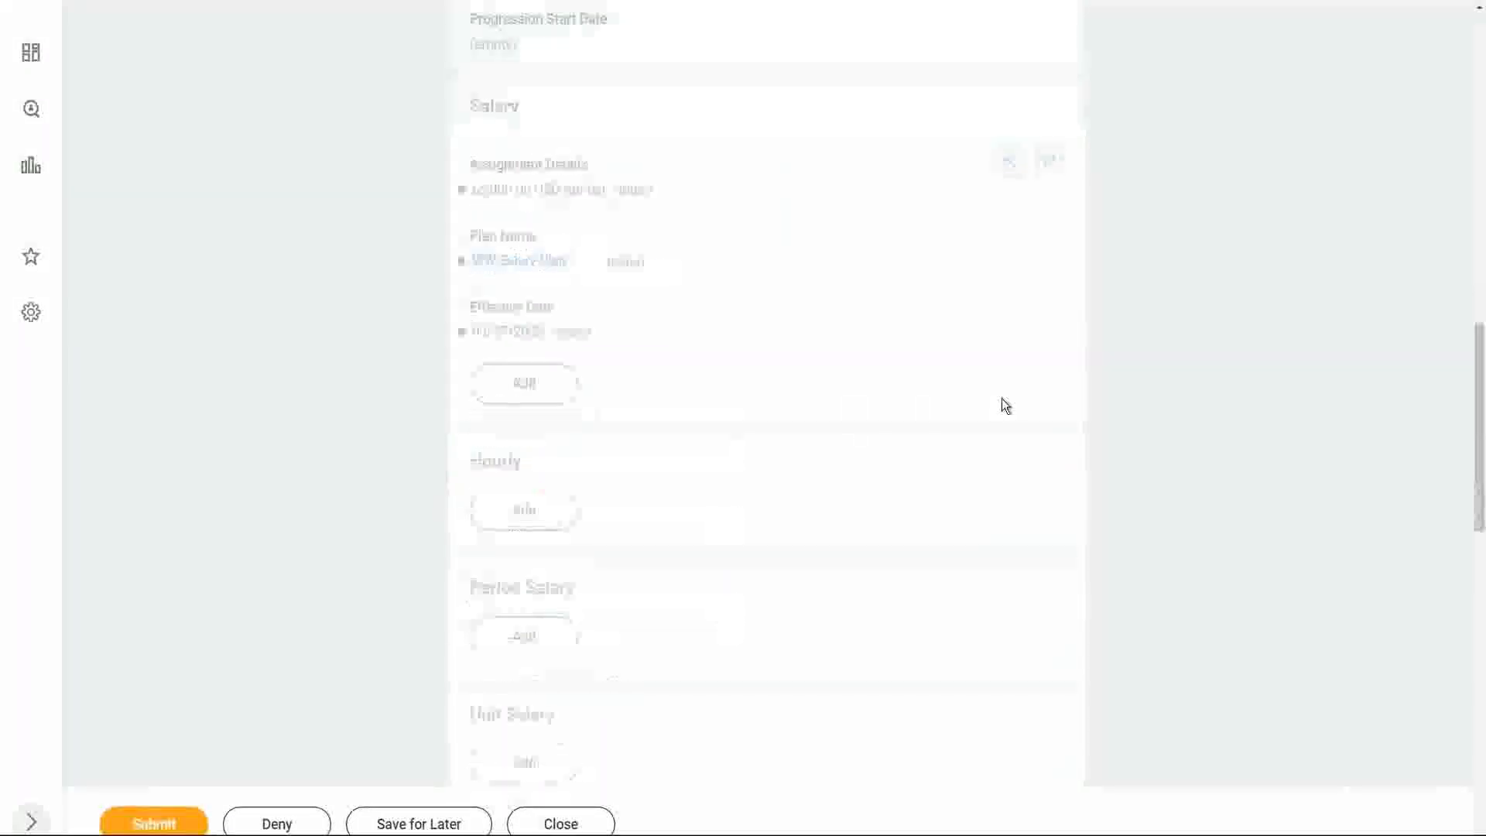
{"action": "scroll", "coordinate": [1156, 412], "scroll_direction": "down", "scroll_amount": 4}
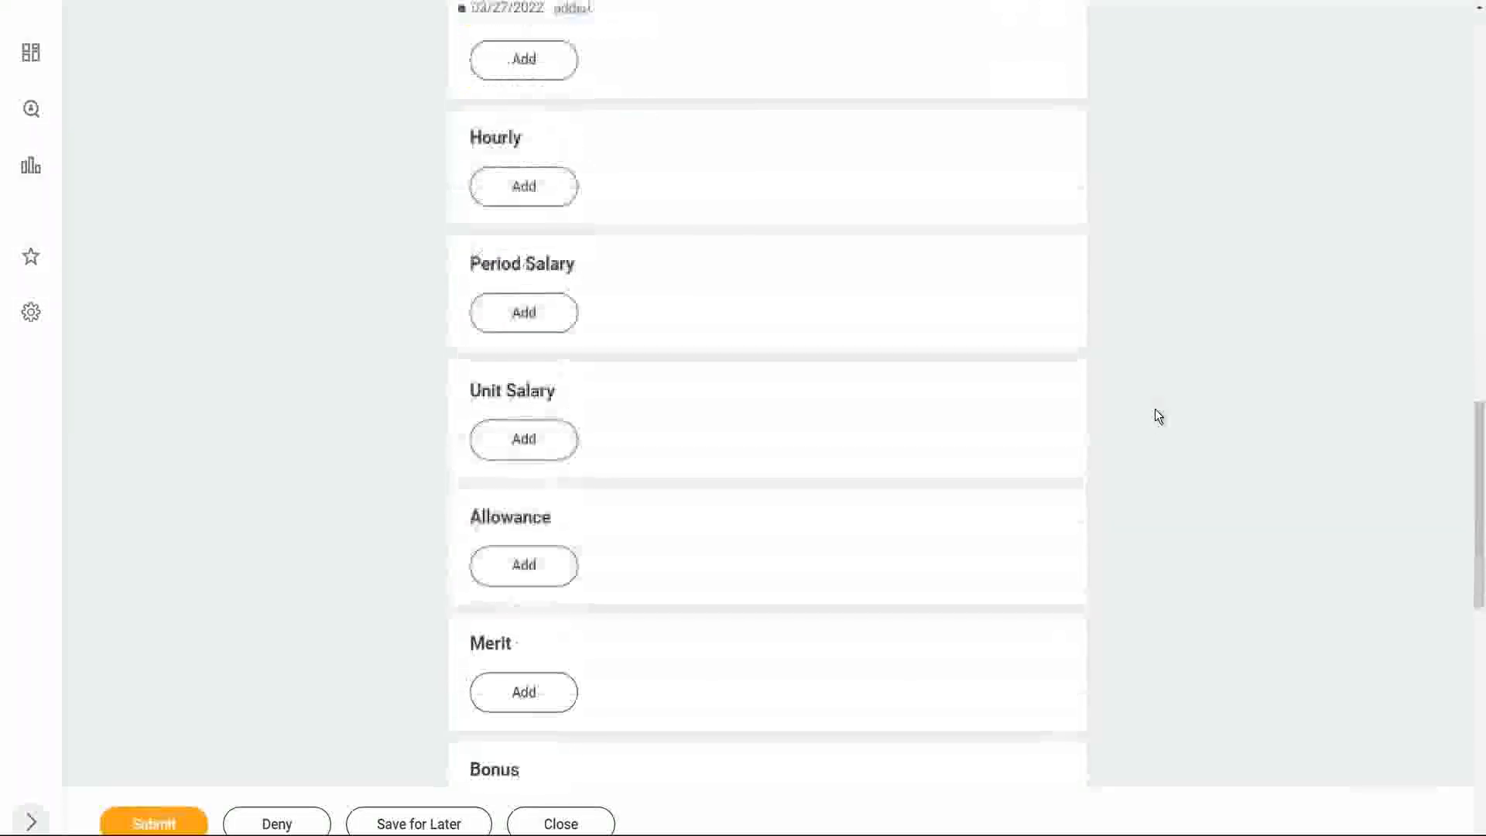
{"action": "left_click", "coordinate": [524, 564]}
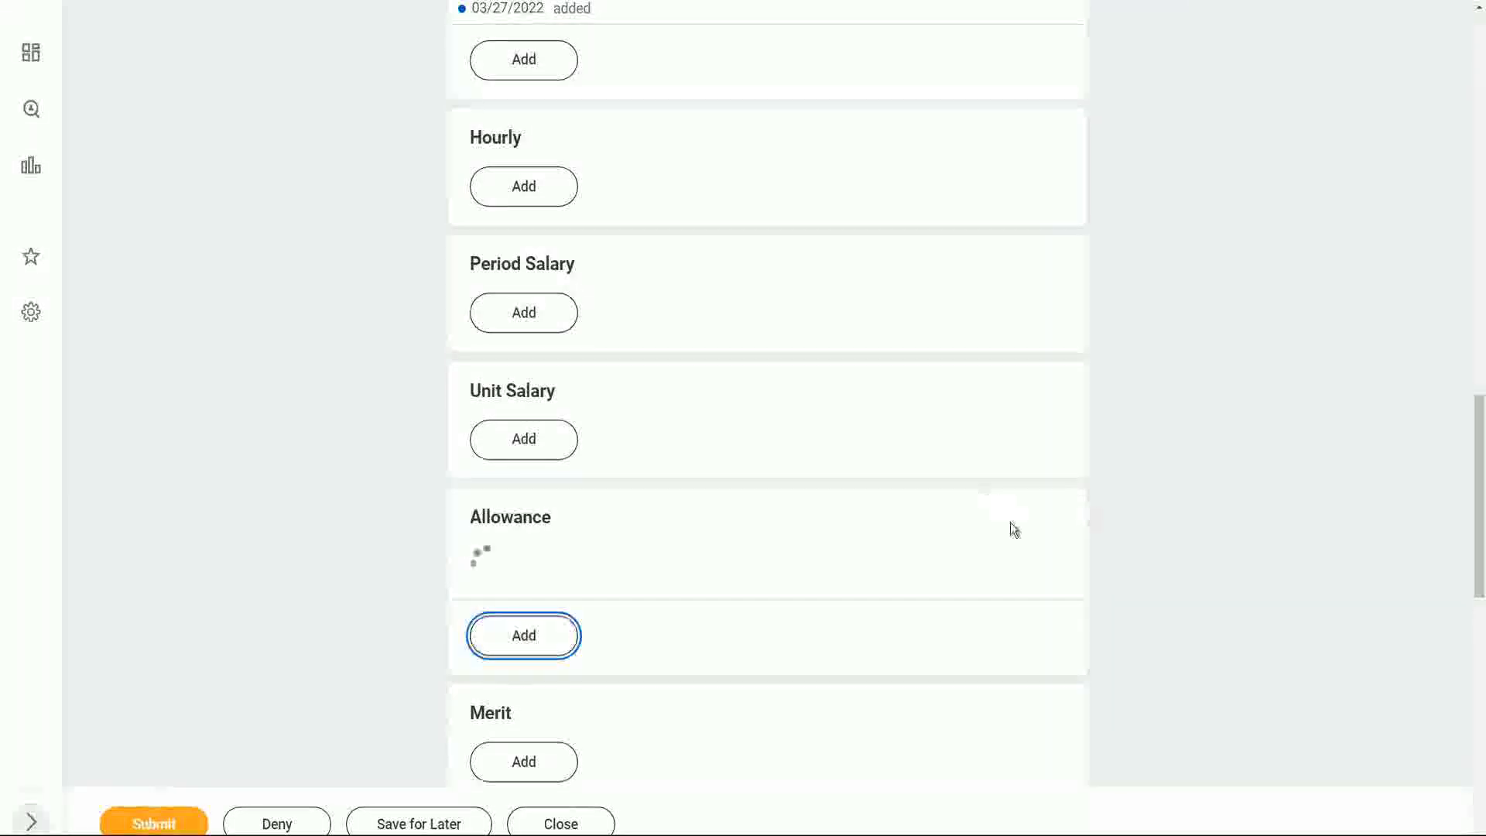
{"action": "scroll", "coordinate": [811, 577], "scroll_direction": "down", "scroll_amount": 1}
{"action": "scroll", "coordinate": [811, 577], "scroll_direction": "down", "scroll_amount": 1}
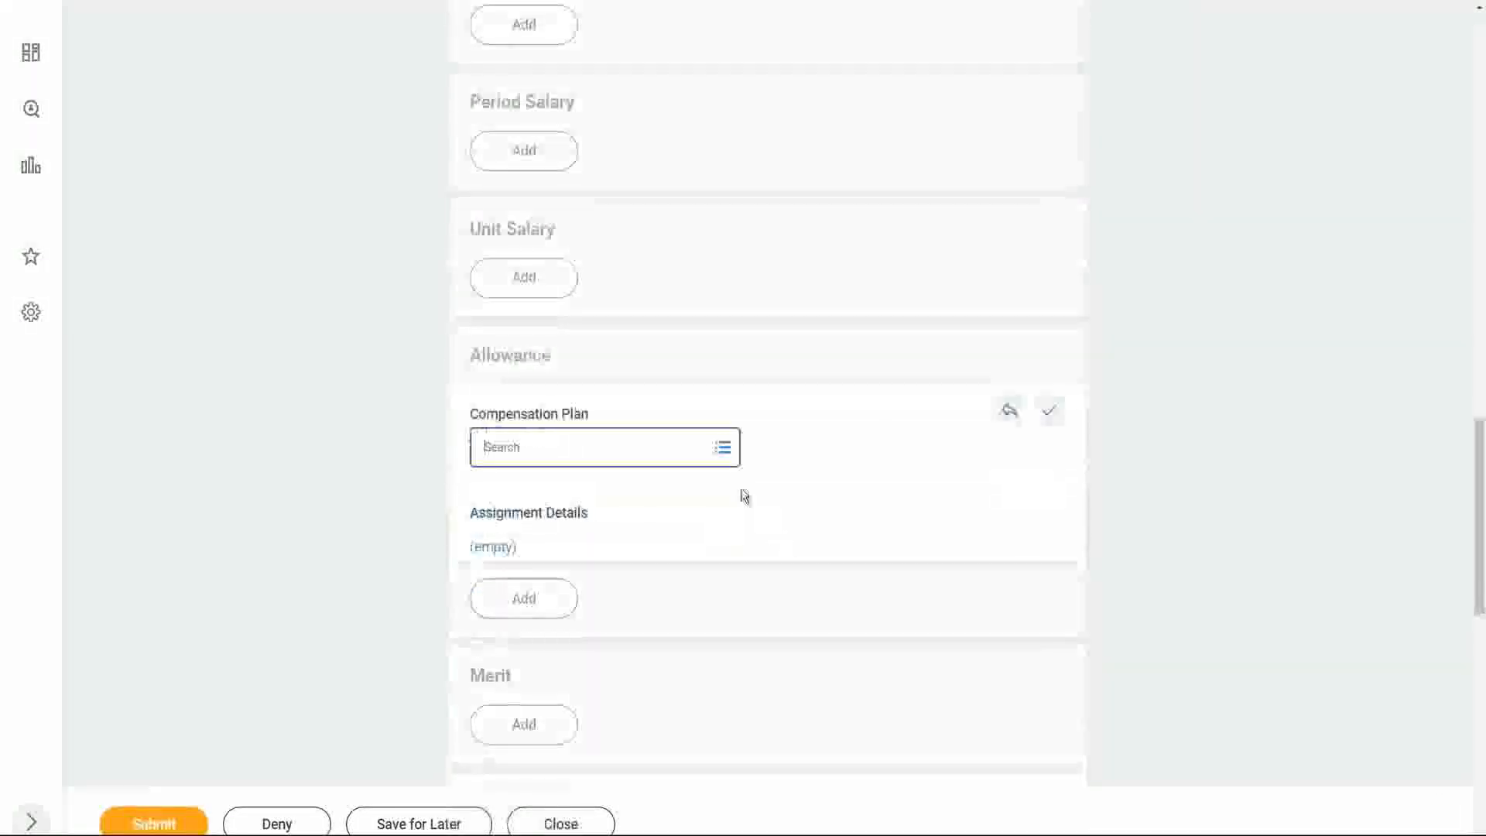
{"action": "left_click", "coordinate": [723, 446]}
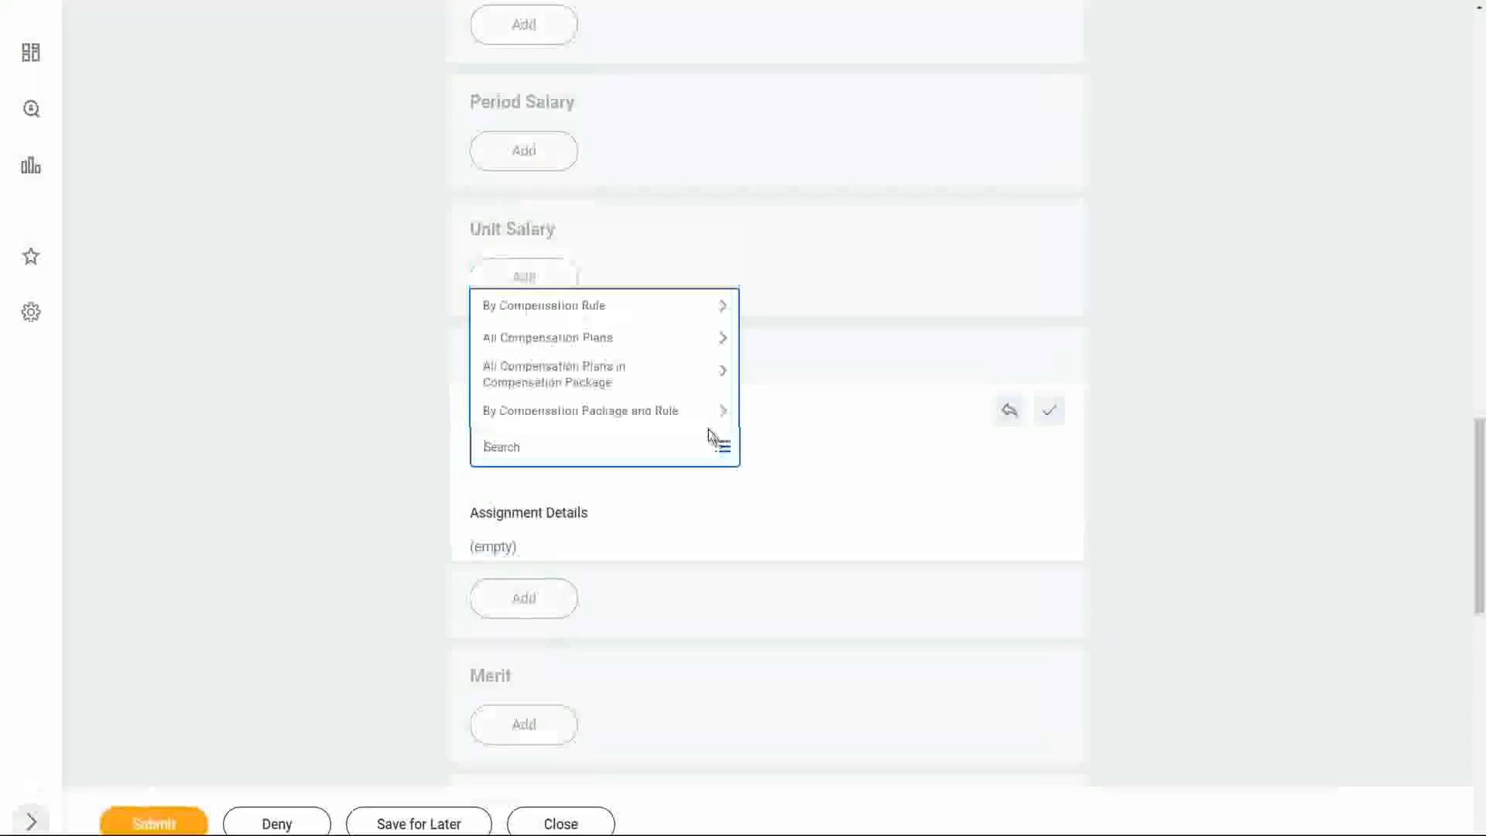
{"action": "left_click", "coordinate": [623, 307]}
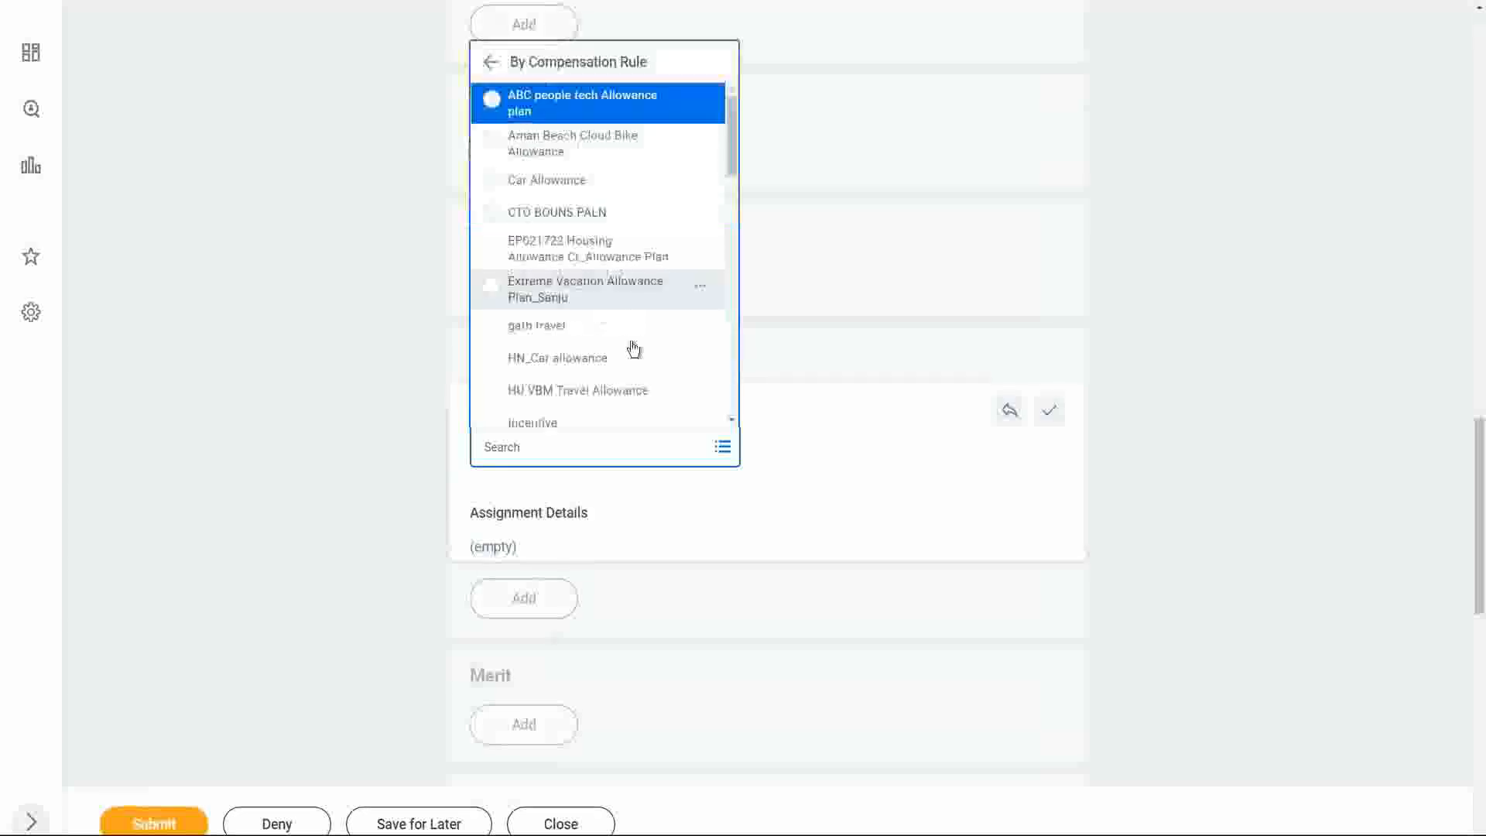
{"action": "left_click_drag", "start_coordinate": [732, 139], "coordinate": [740, 422]}
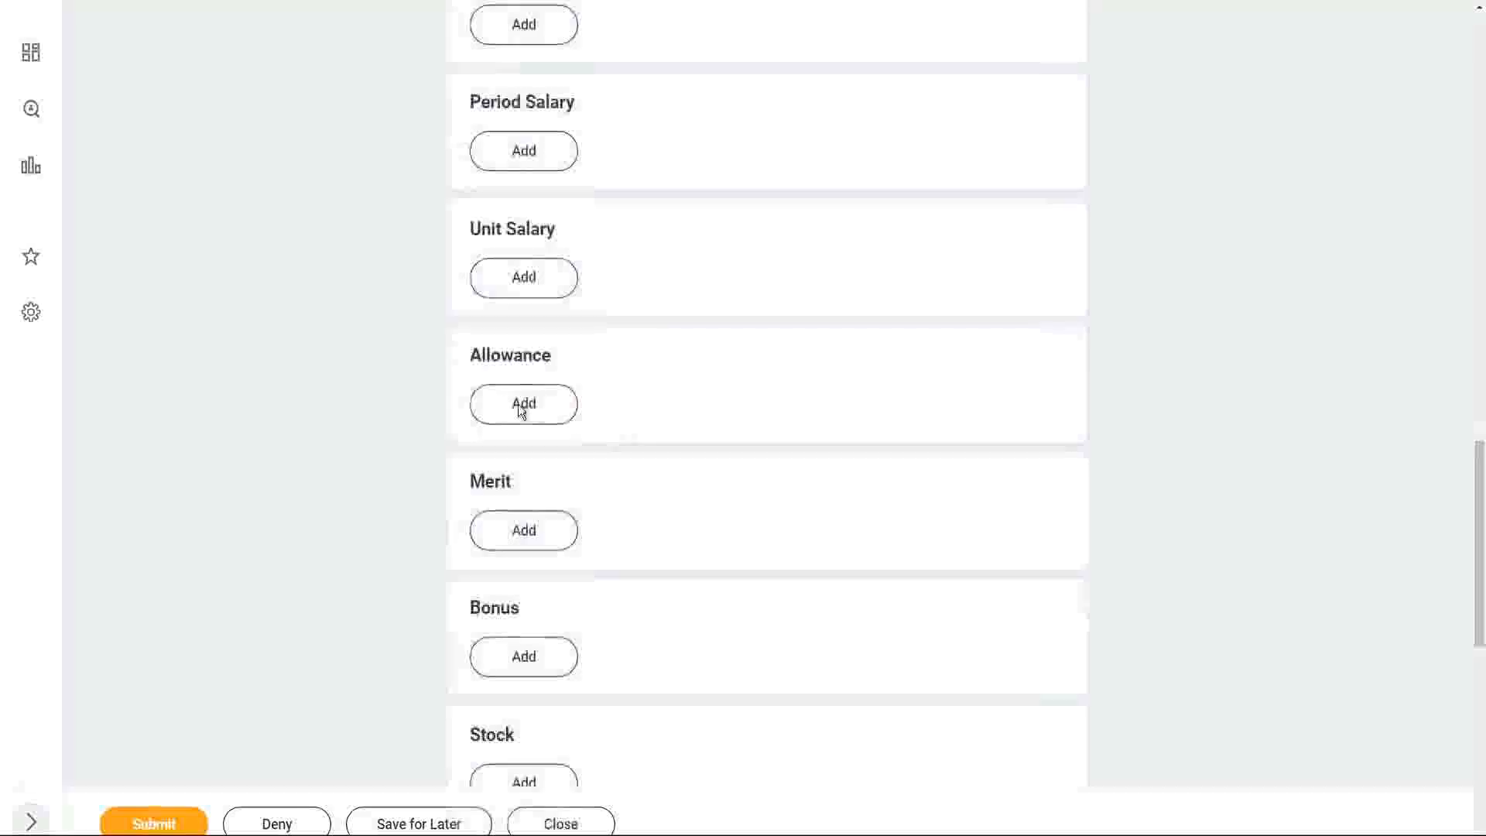
Try to add the WW Car Allowance plan to the hire's compensation, and discard the allowance entry.
{"action": "left_click", "coordinate": [523, 407]}
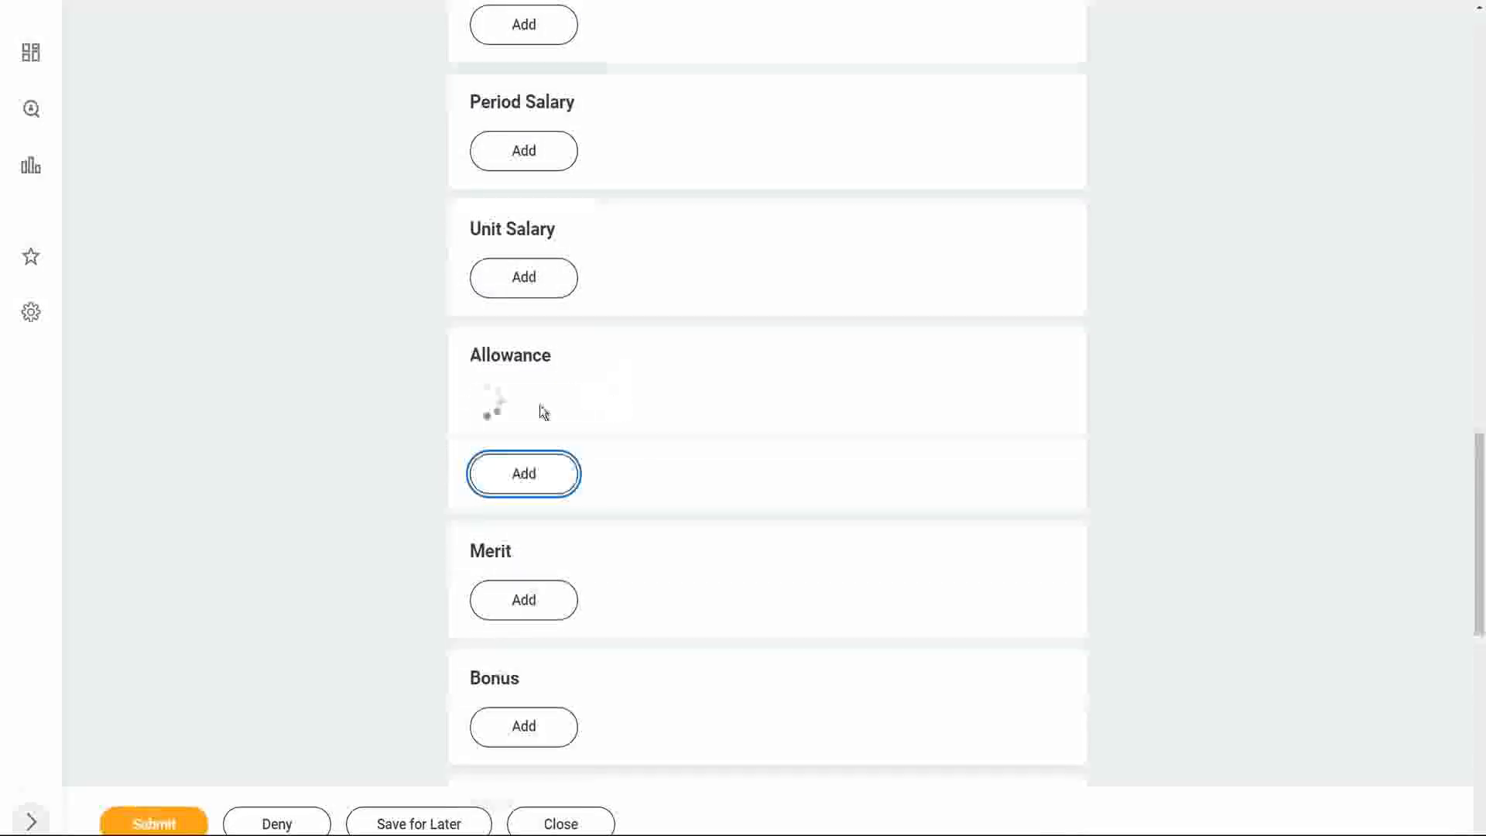
{"action": "left_click", "coordinate": [592, 452]}
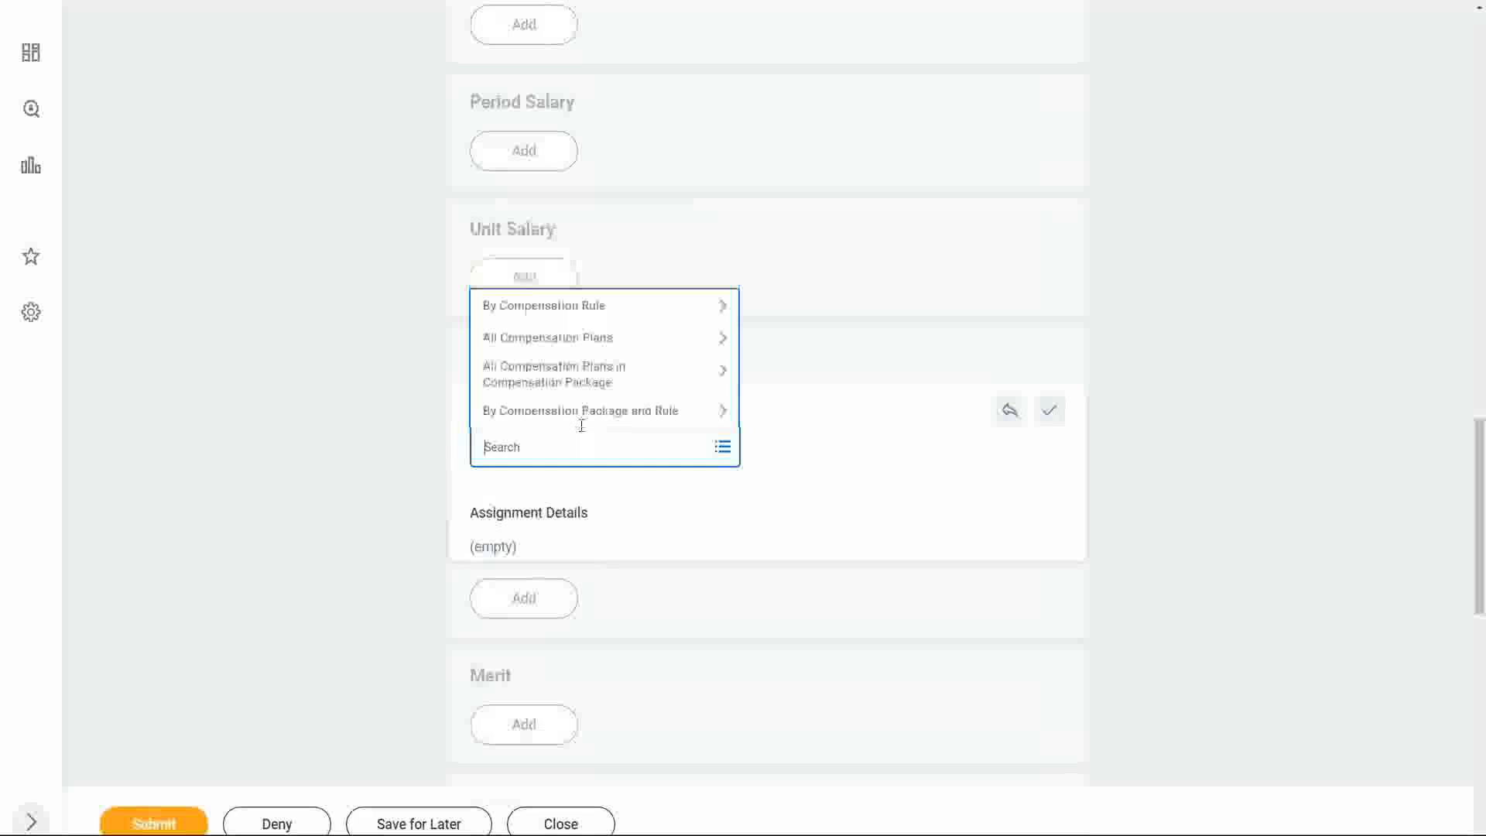
{"action": "left_click", "coordinate": [580, 410]}
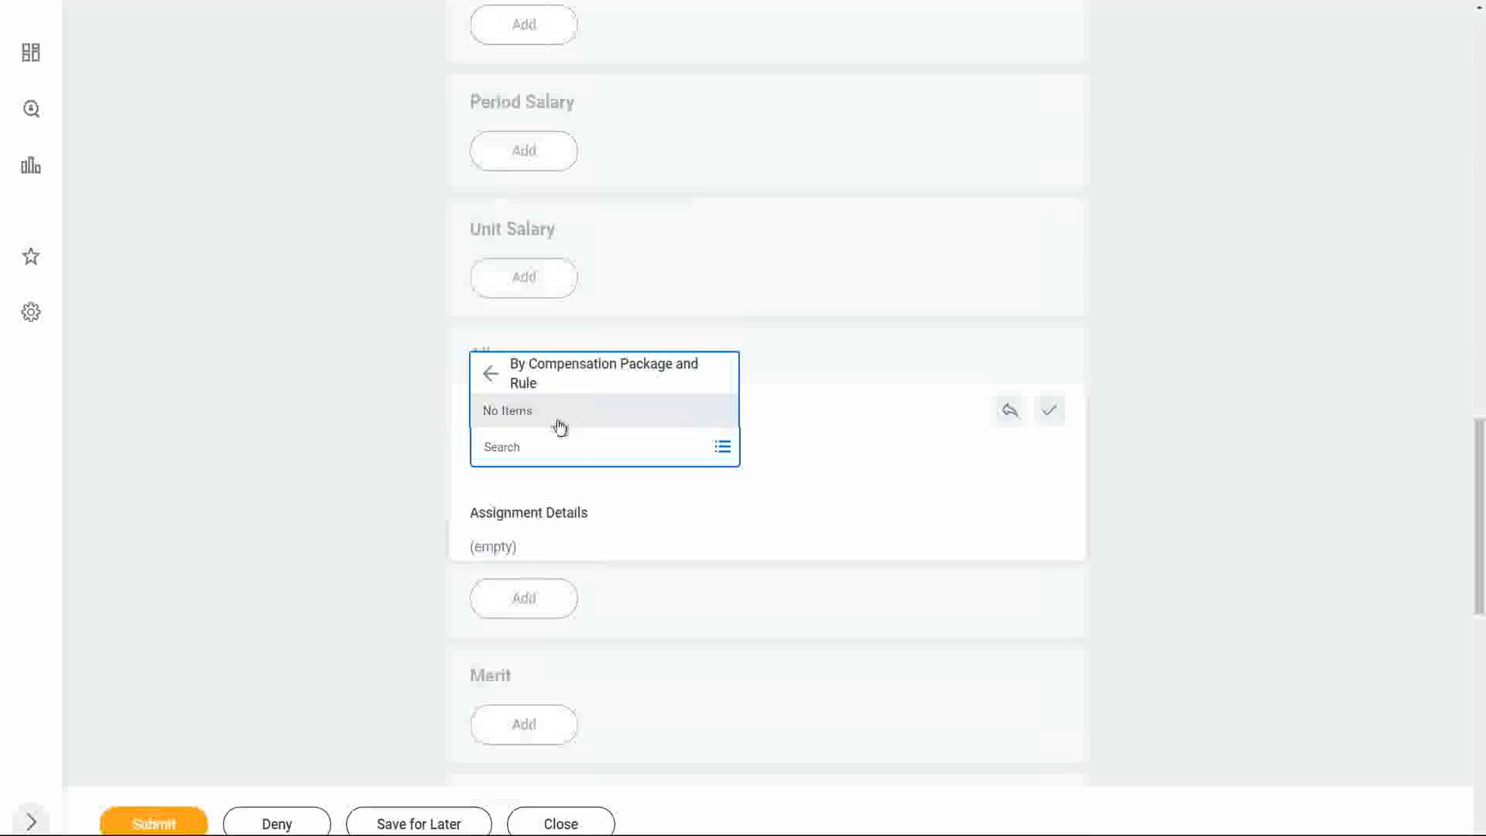
{"action": "left_click", "coordinate": [489, 373]}
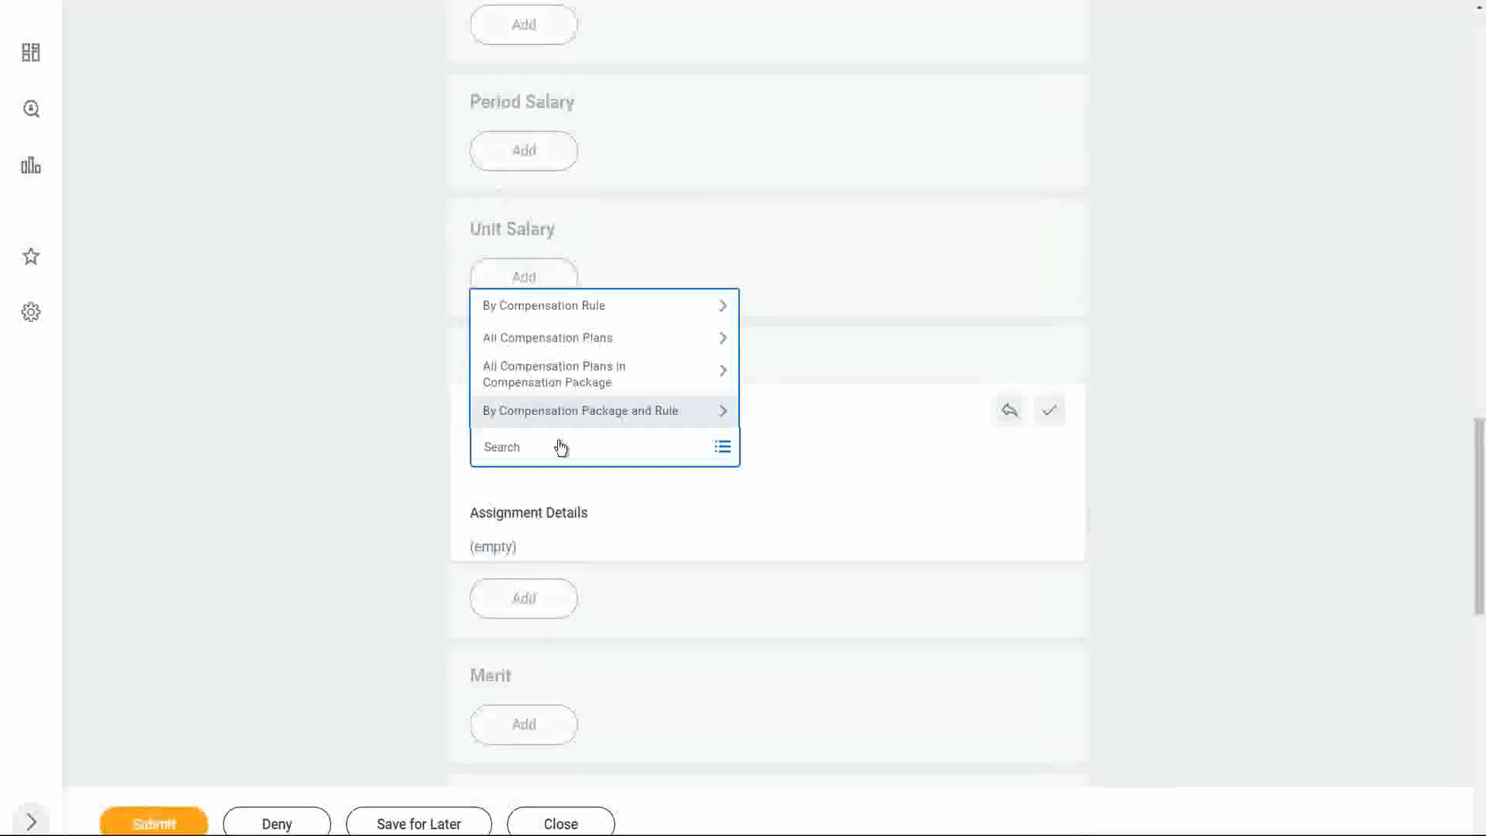
{"action": "type", "text": "ww"}
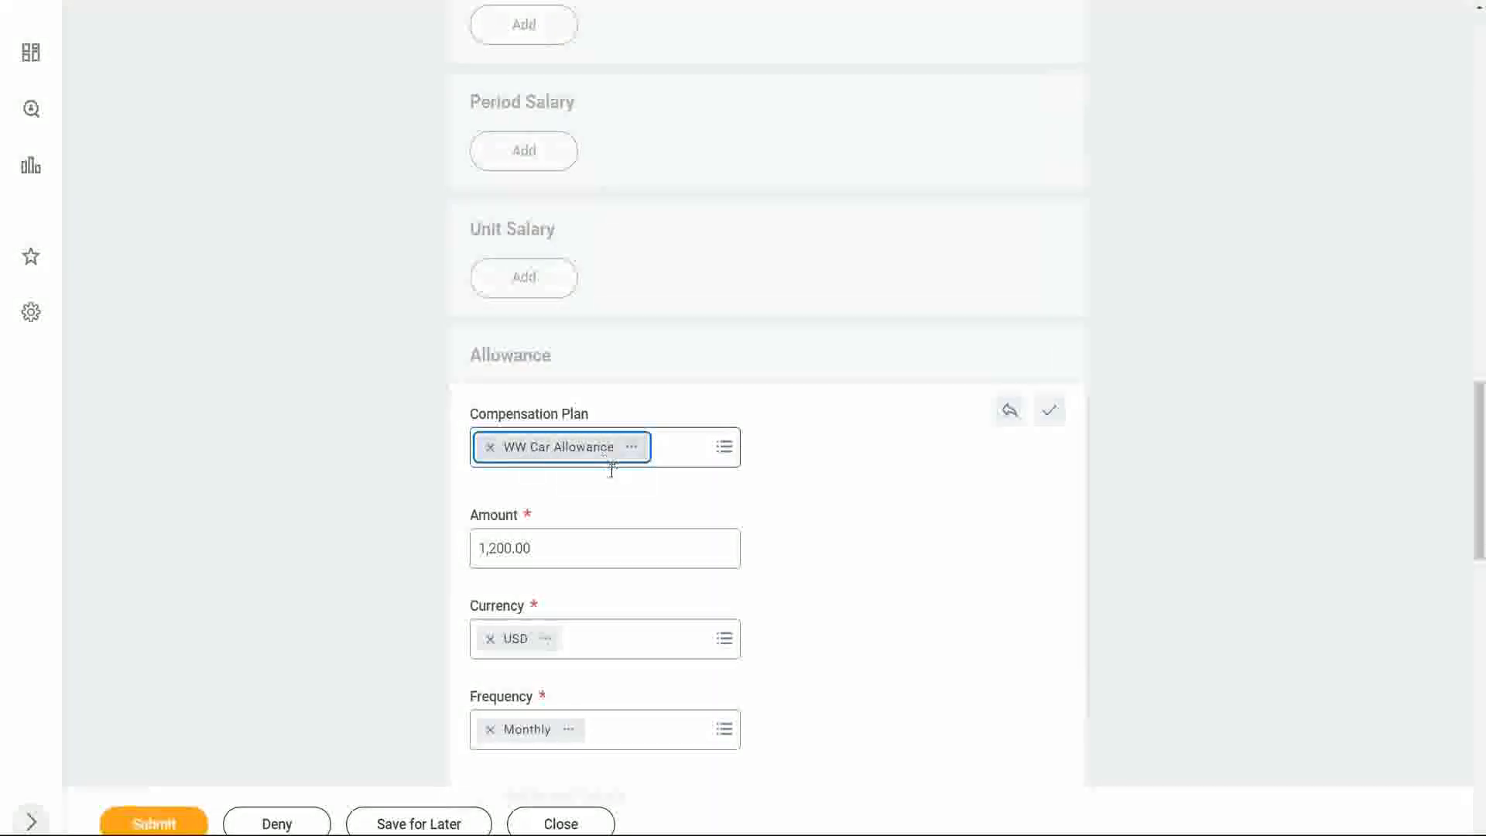
{"action": "scroll", "coordinate": [707, 507], "scroll_direction": "down", "scroll_amount": 2}
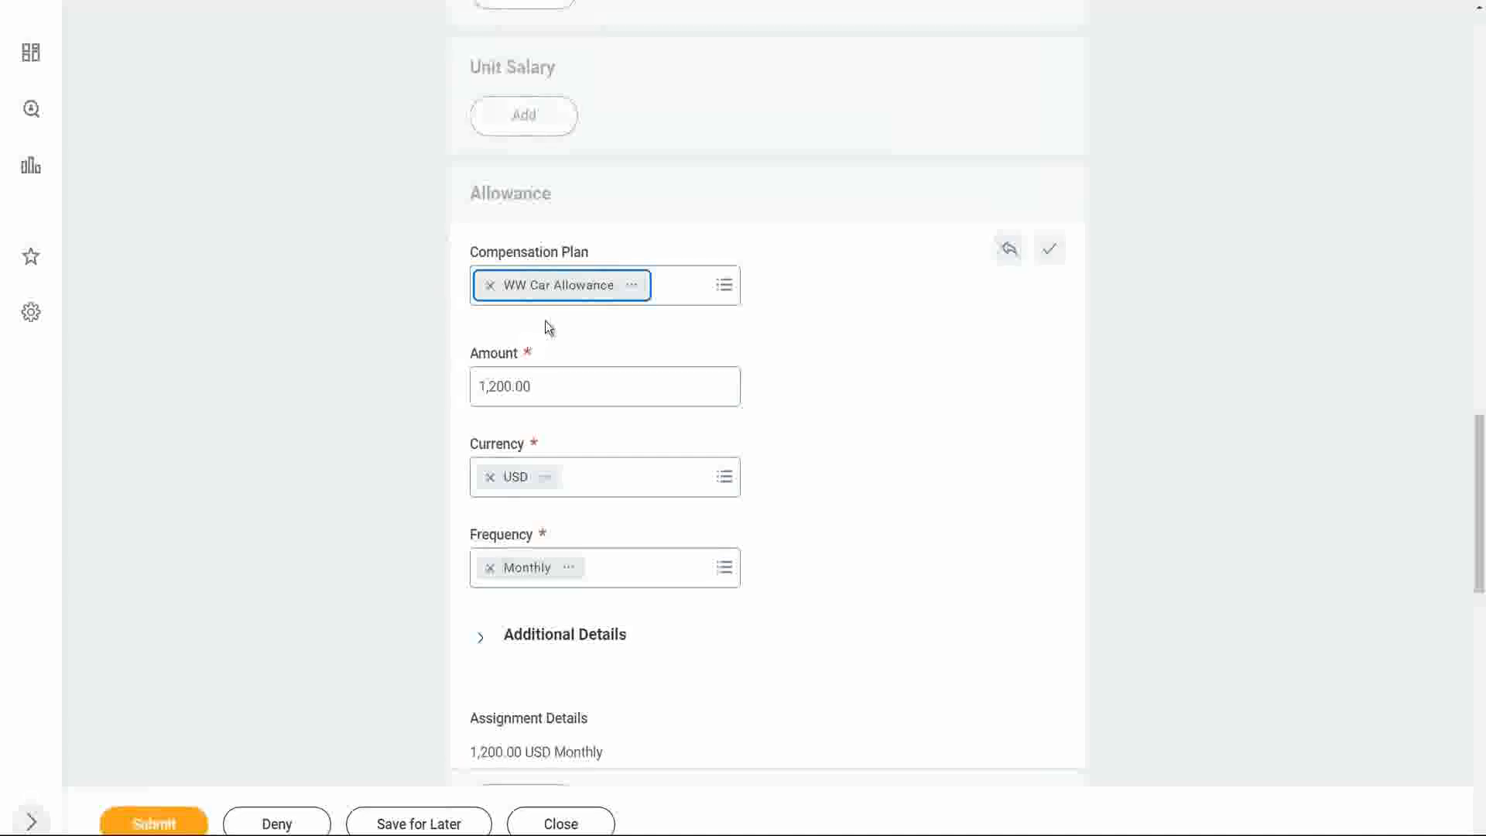
{"action": "left_click", "coordinate": [1009, 248]}
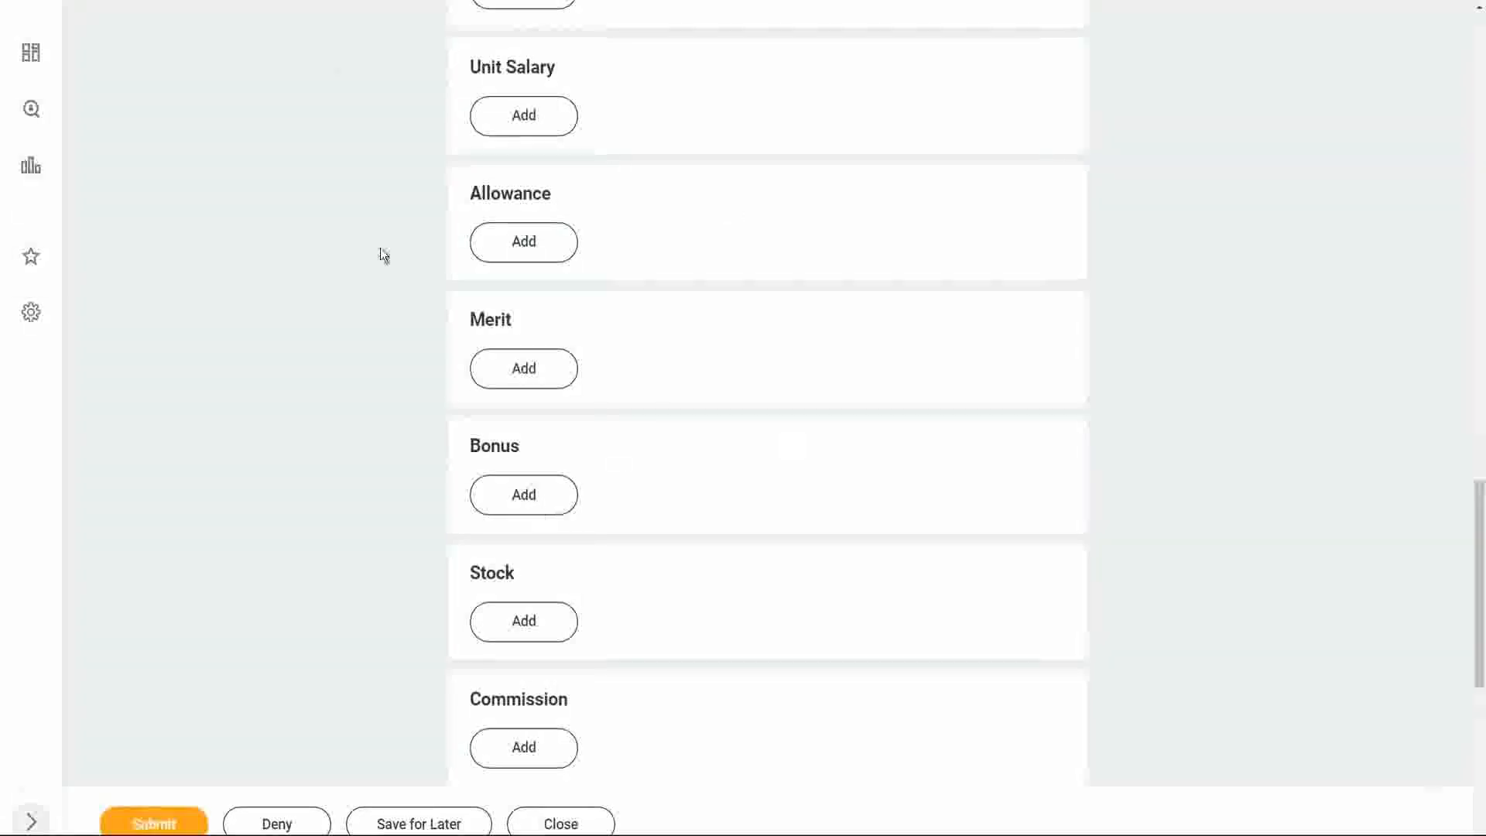
Submit the proposed compensation and review the submitted event's details before closing it.
{"action": "scroll", "coordinate": [842, 538], "scroll_direction": "down", "scroll_amount": 2}
{"action": "scroll", "coordinate": [842, 538], "scroll_direction": "up", "scroll_amount": 8}
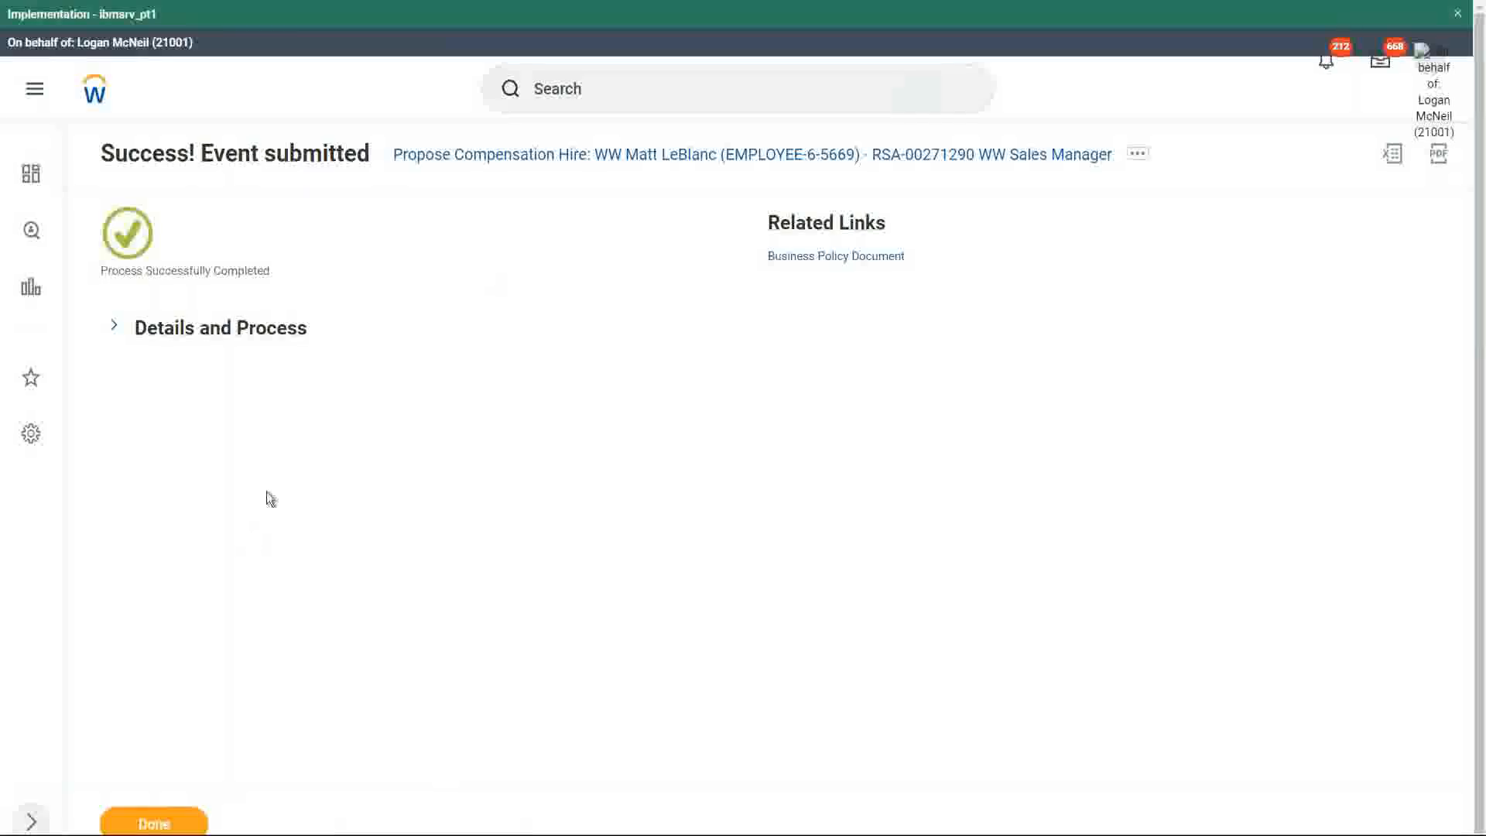
{"action": "left_click", "coordinate": [115, 330]}
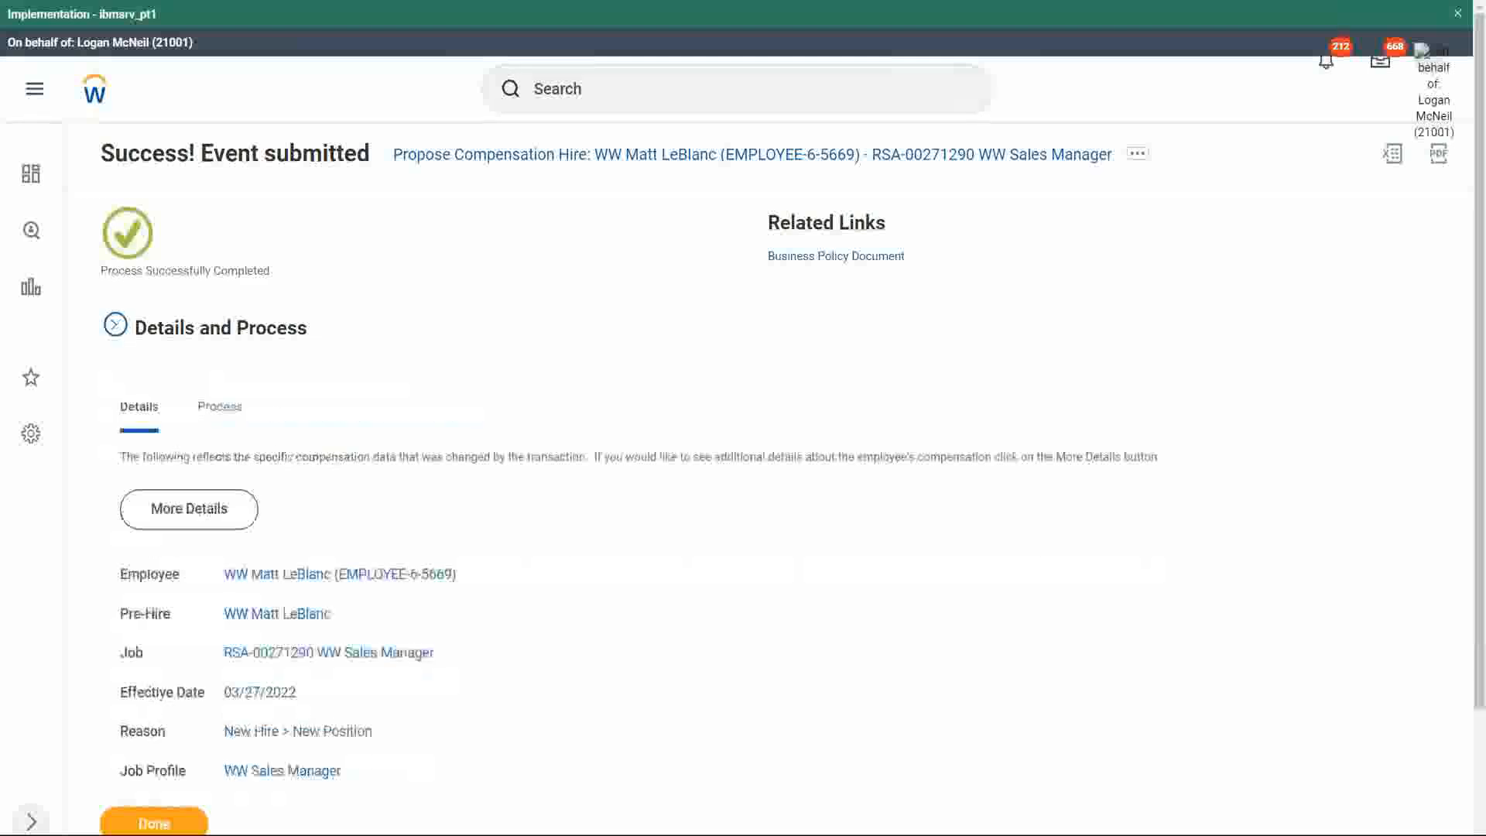
{"action": "left_click", "coordinate": [158, 825]}
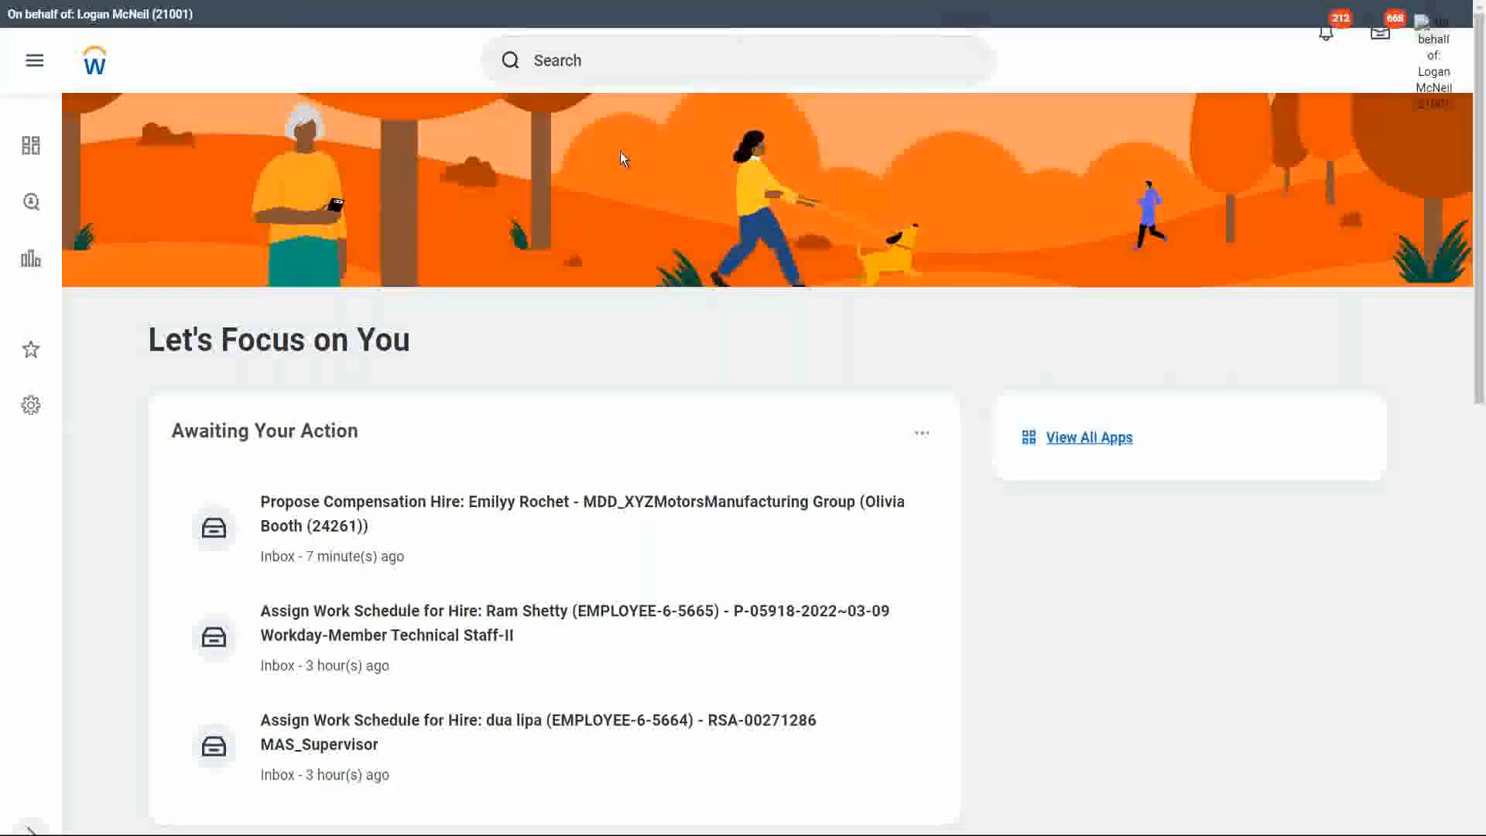
{"action": "left_click", "coordinate": [586, 64]}
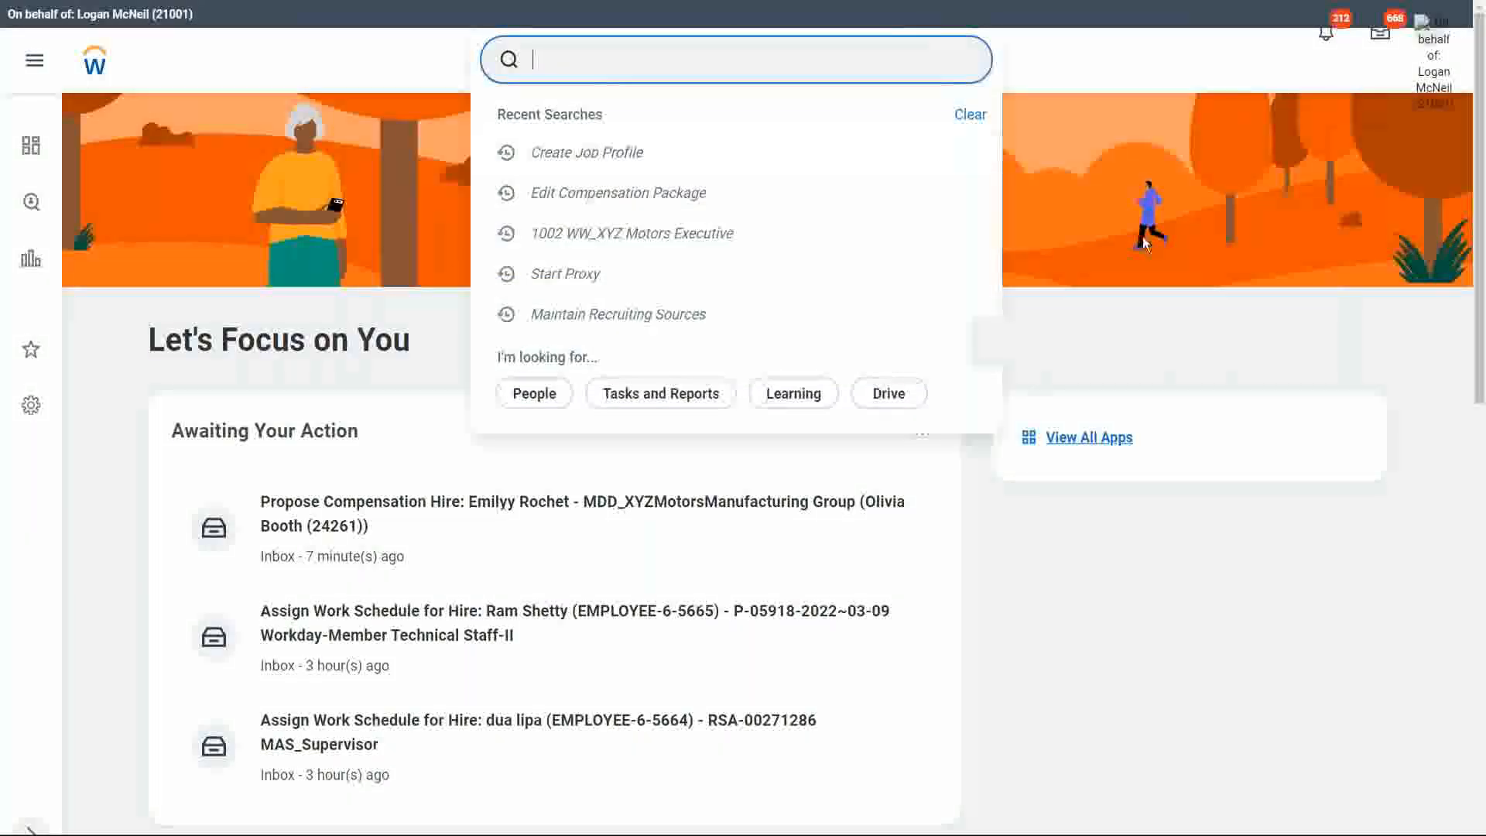
{"action": "left_click", "coordinate": [706, 365]}
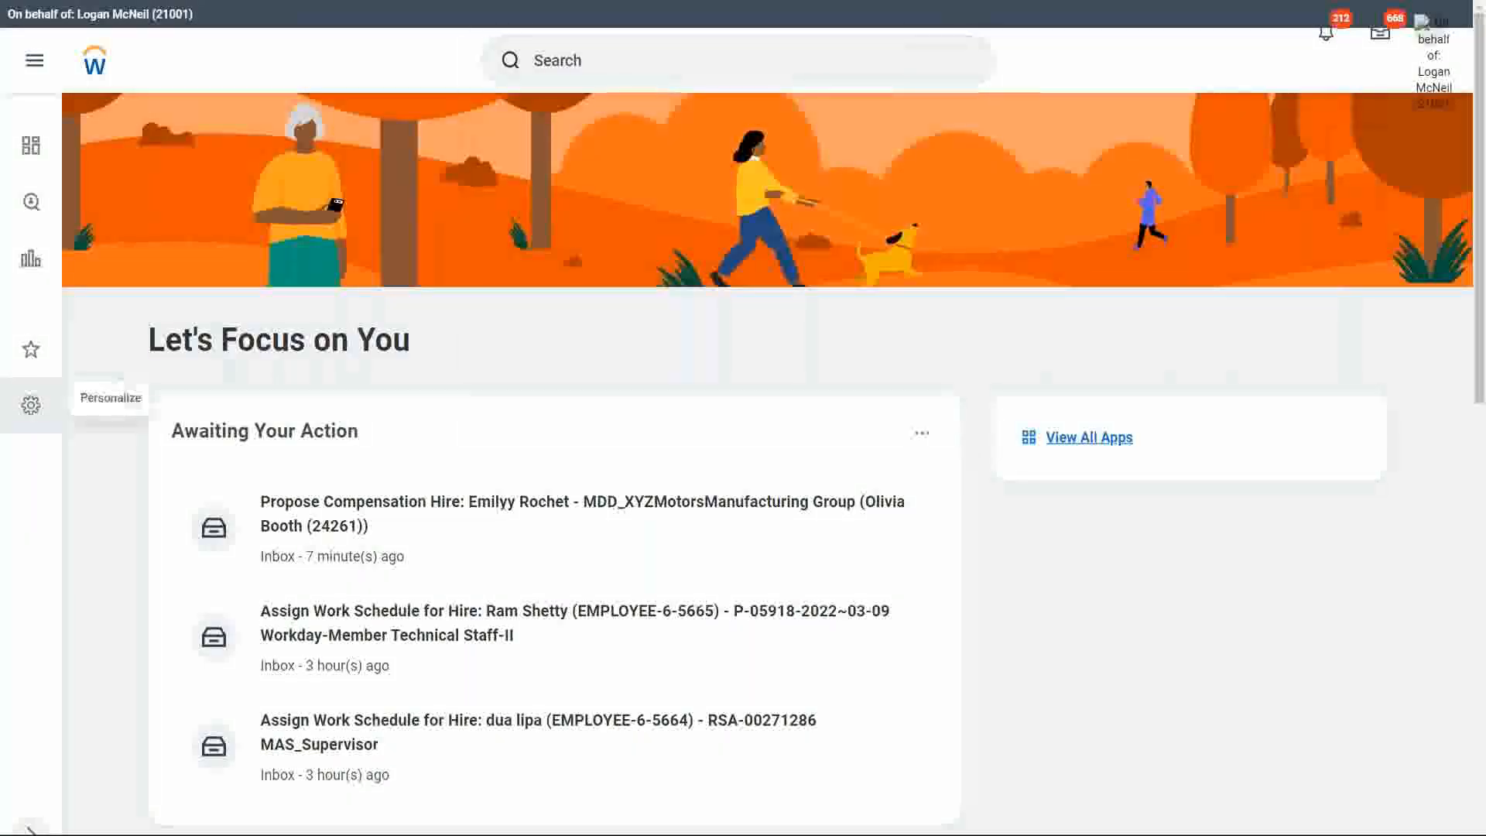